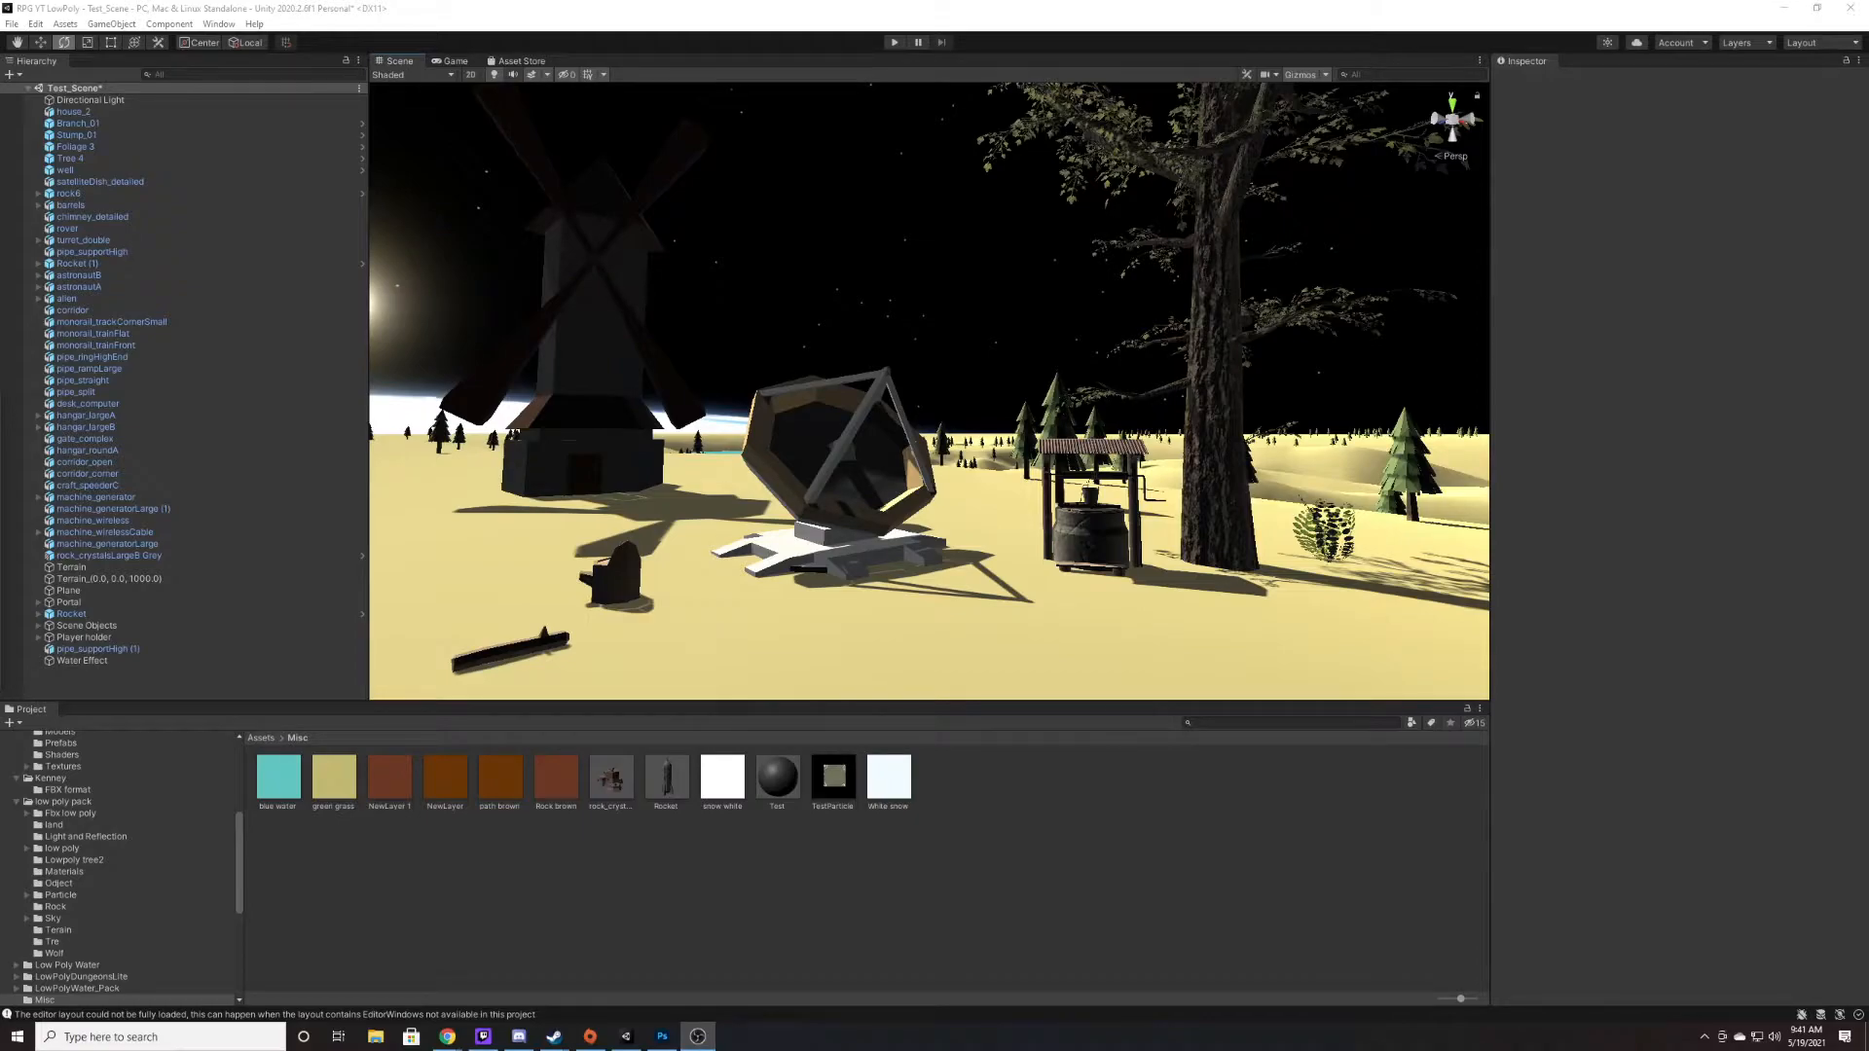
- Compare the materials of the satellite dish, the windmill and the tree stump in the scene
{"action": "left_click", "coordinate": [824, 530]}
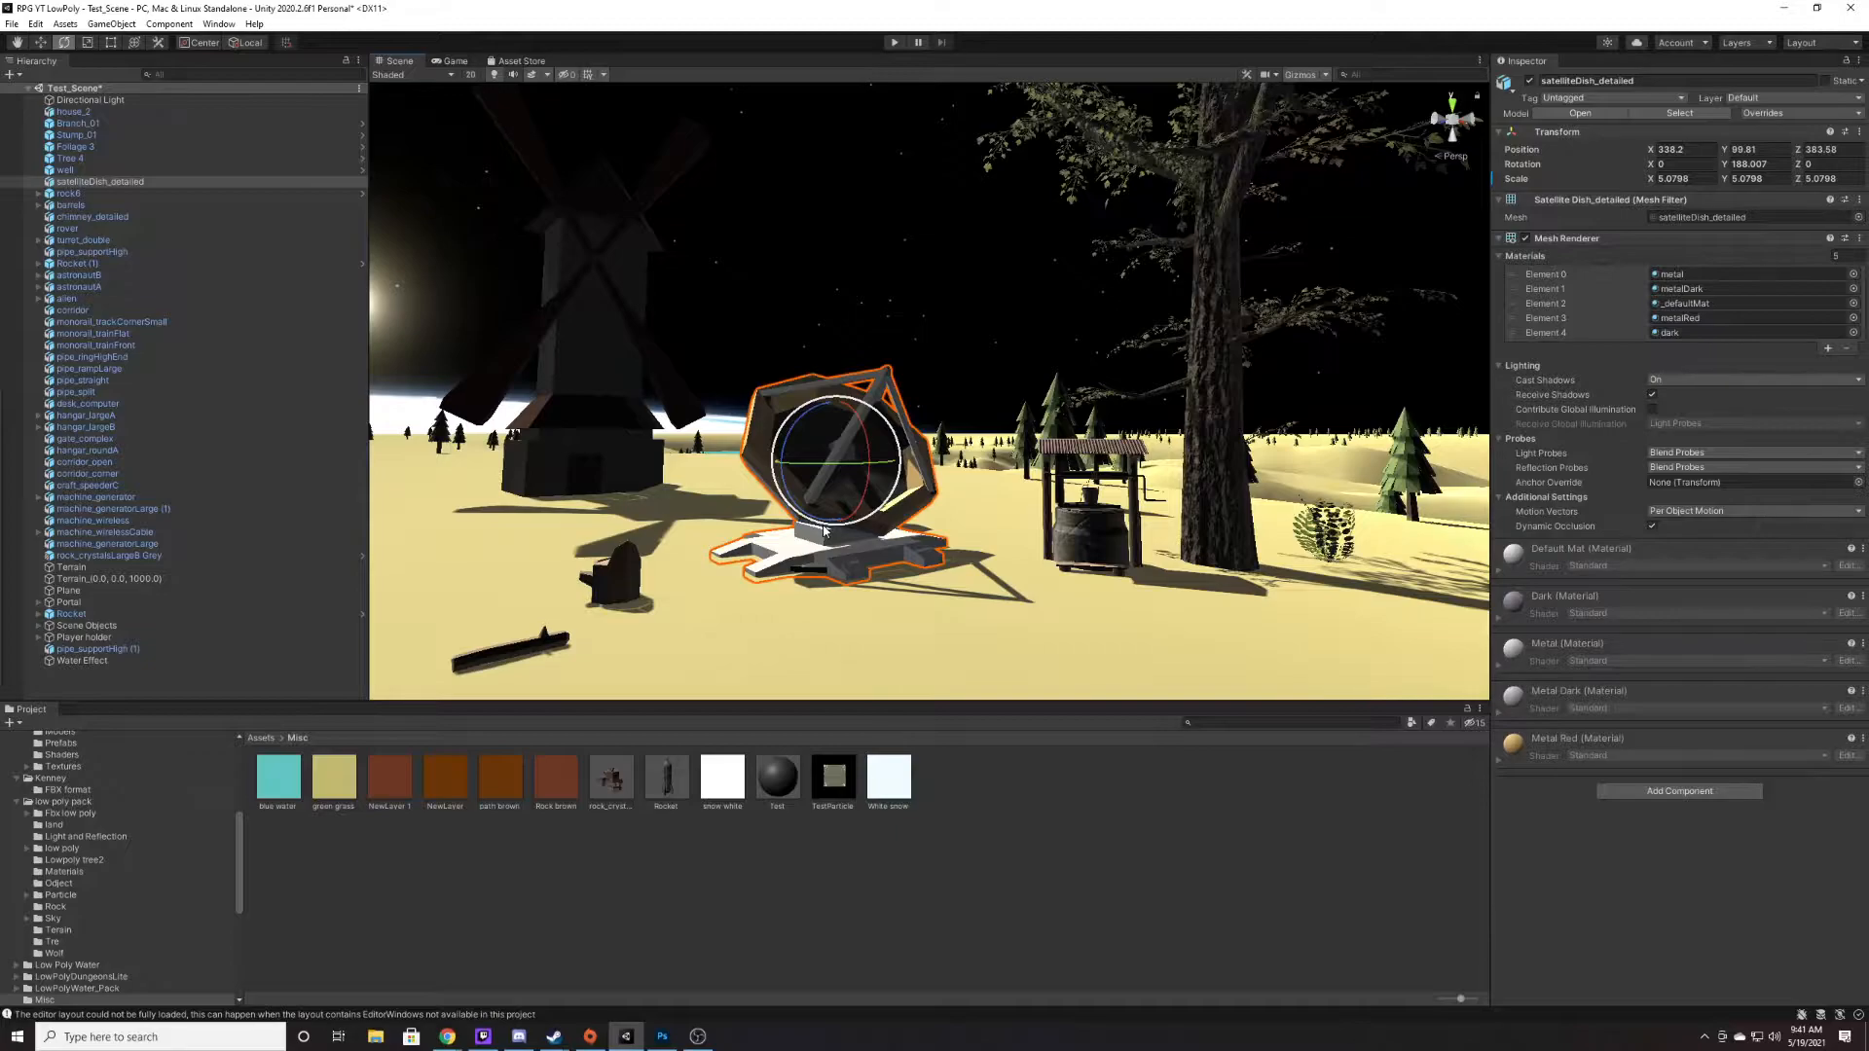
{"action": "left_click", "coordinate": [605, 401]}
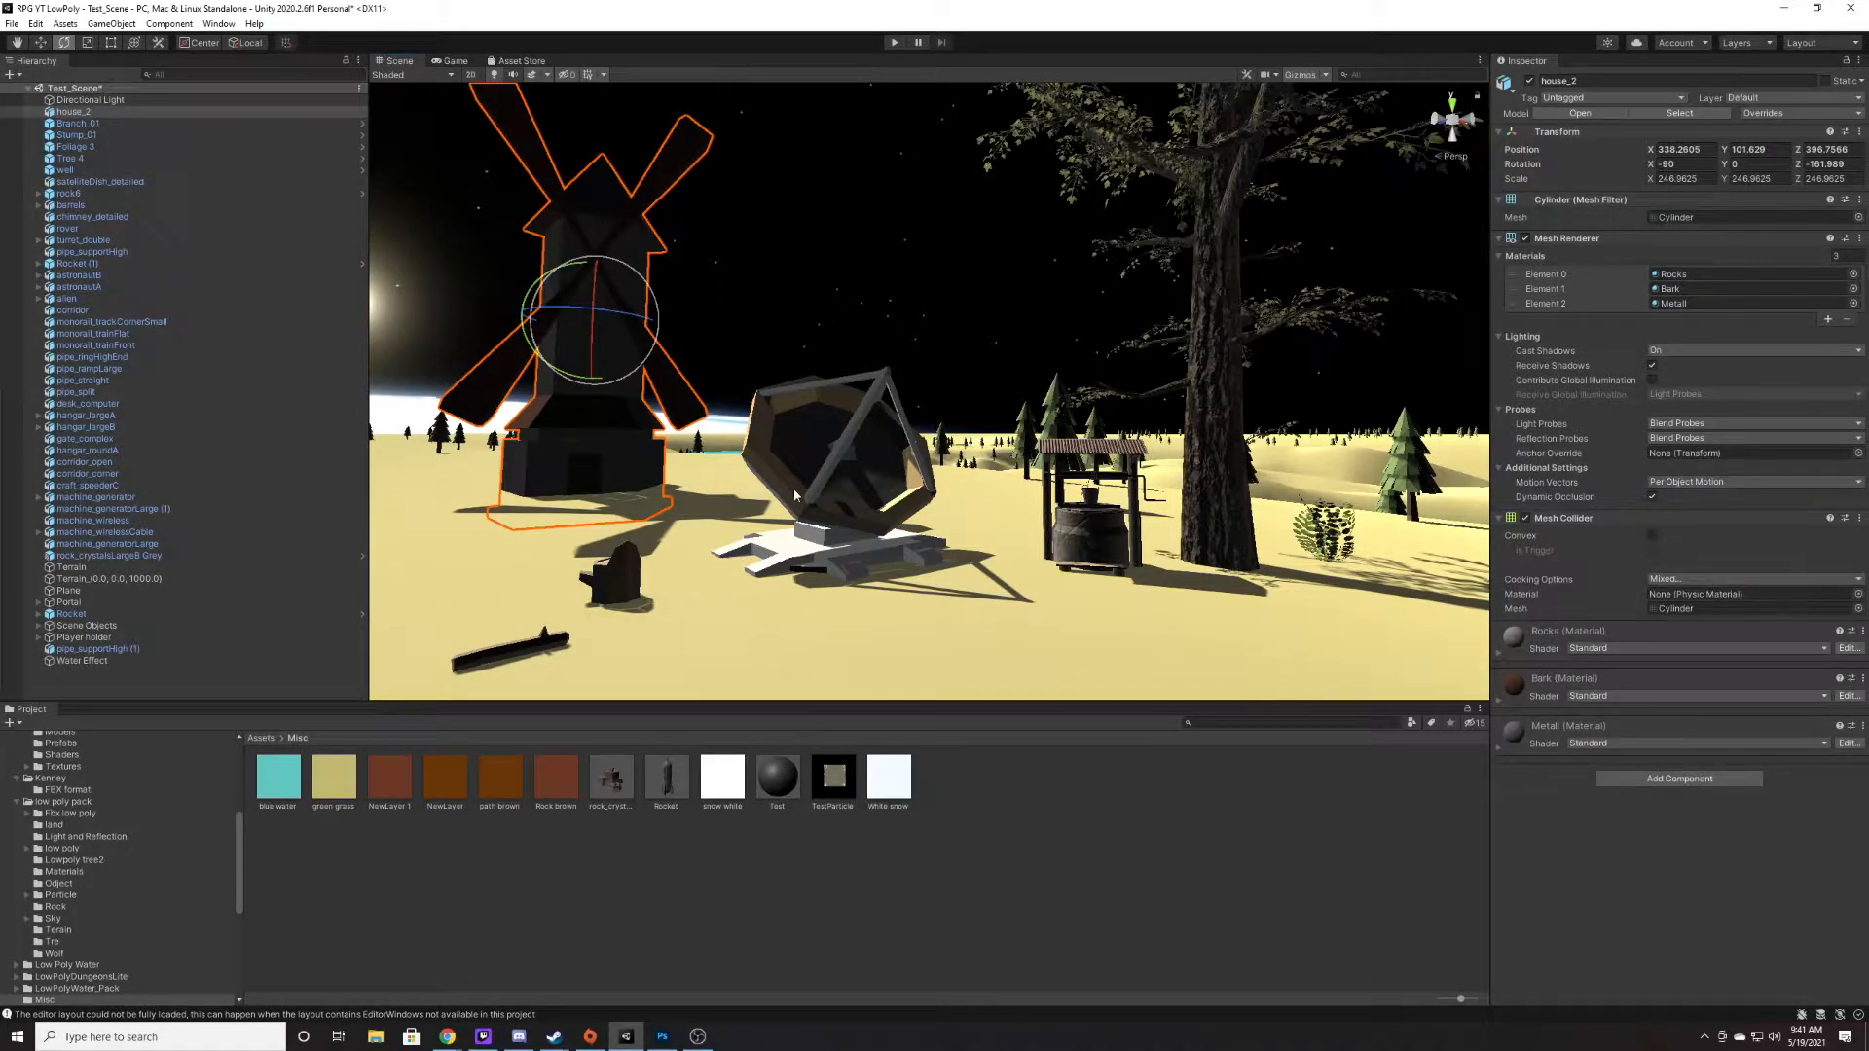
{"action": "left_click", "coordinate": [829, 506]}
{"action": "left_click", "coordinate": [620, 582]}
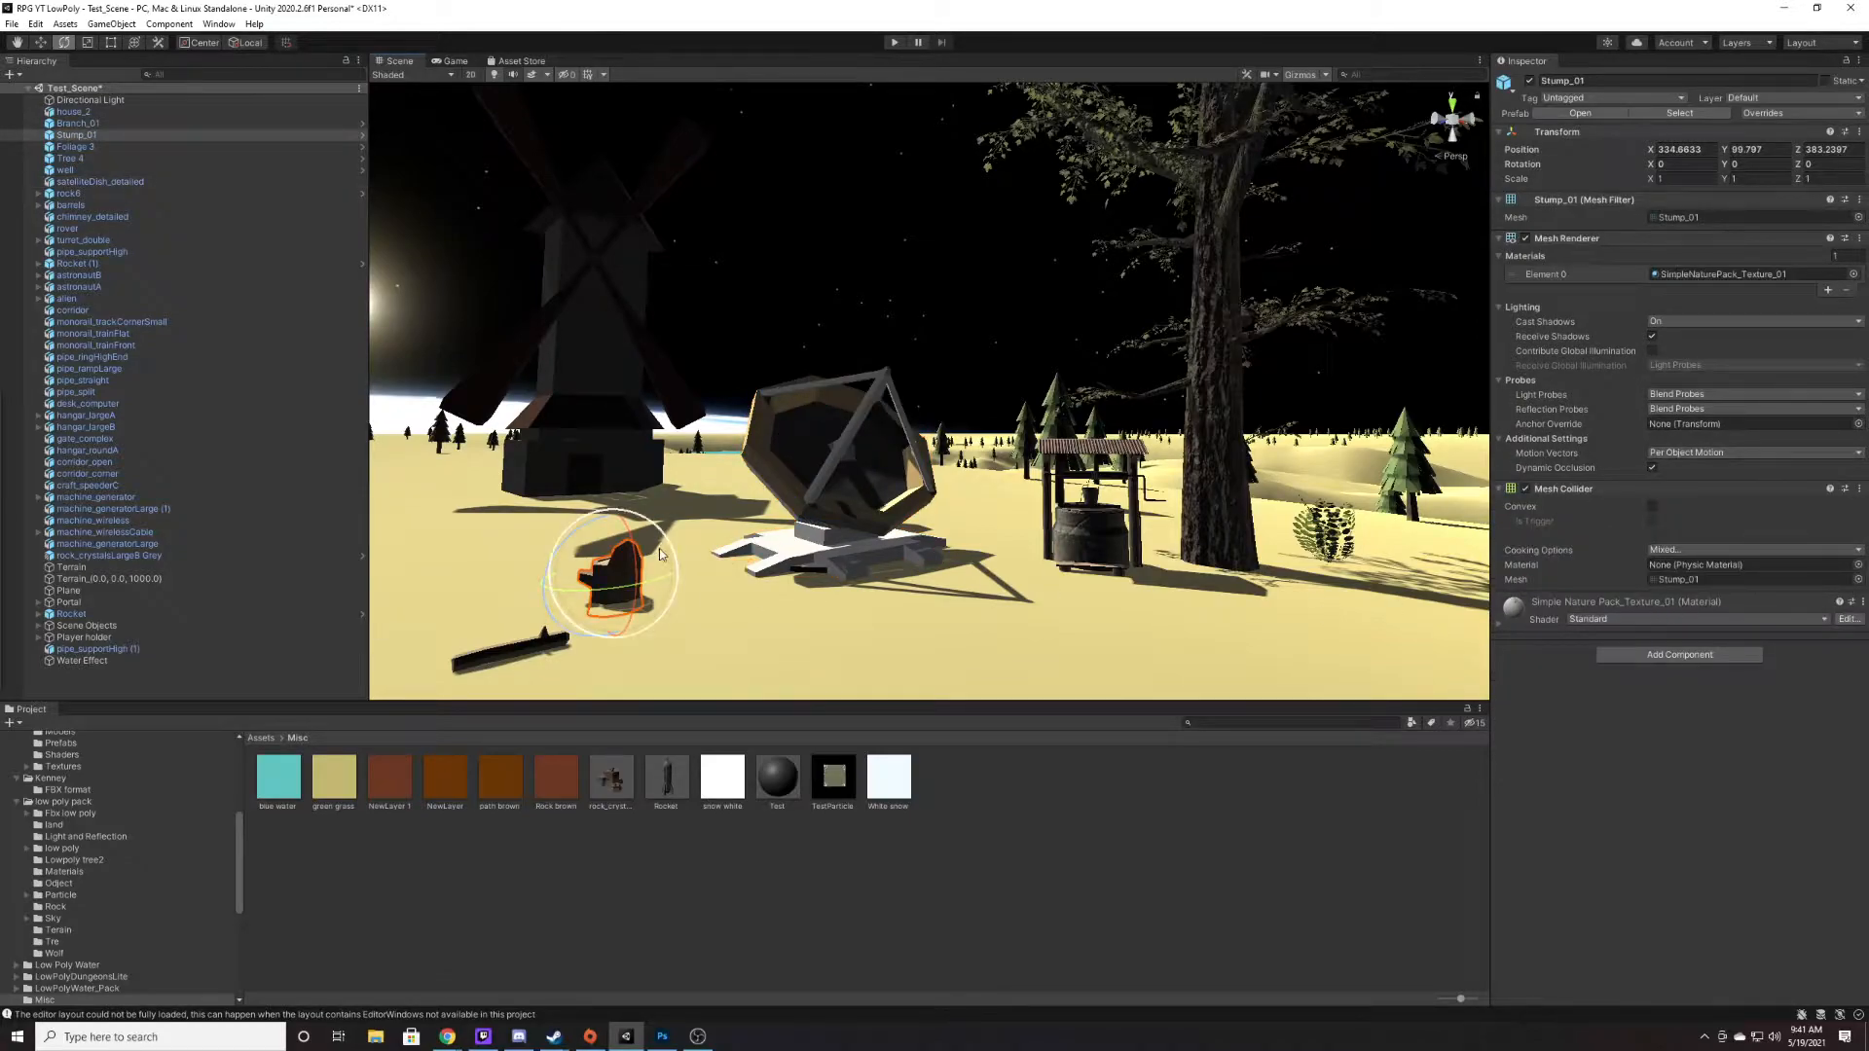
{"action": "left_click", "coordinate": [848, 504]}
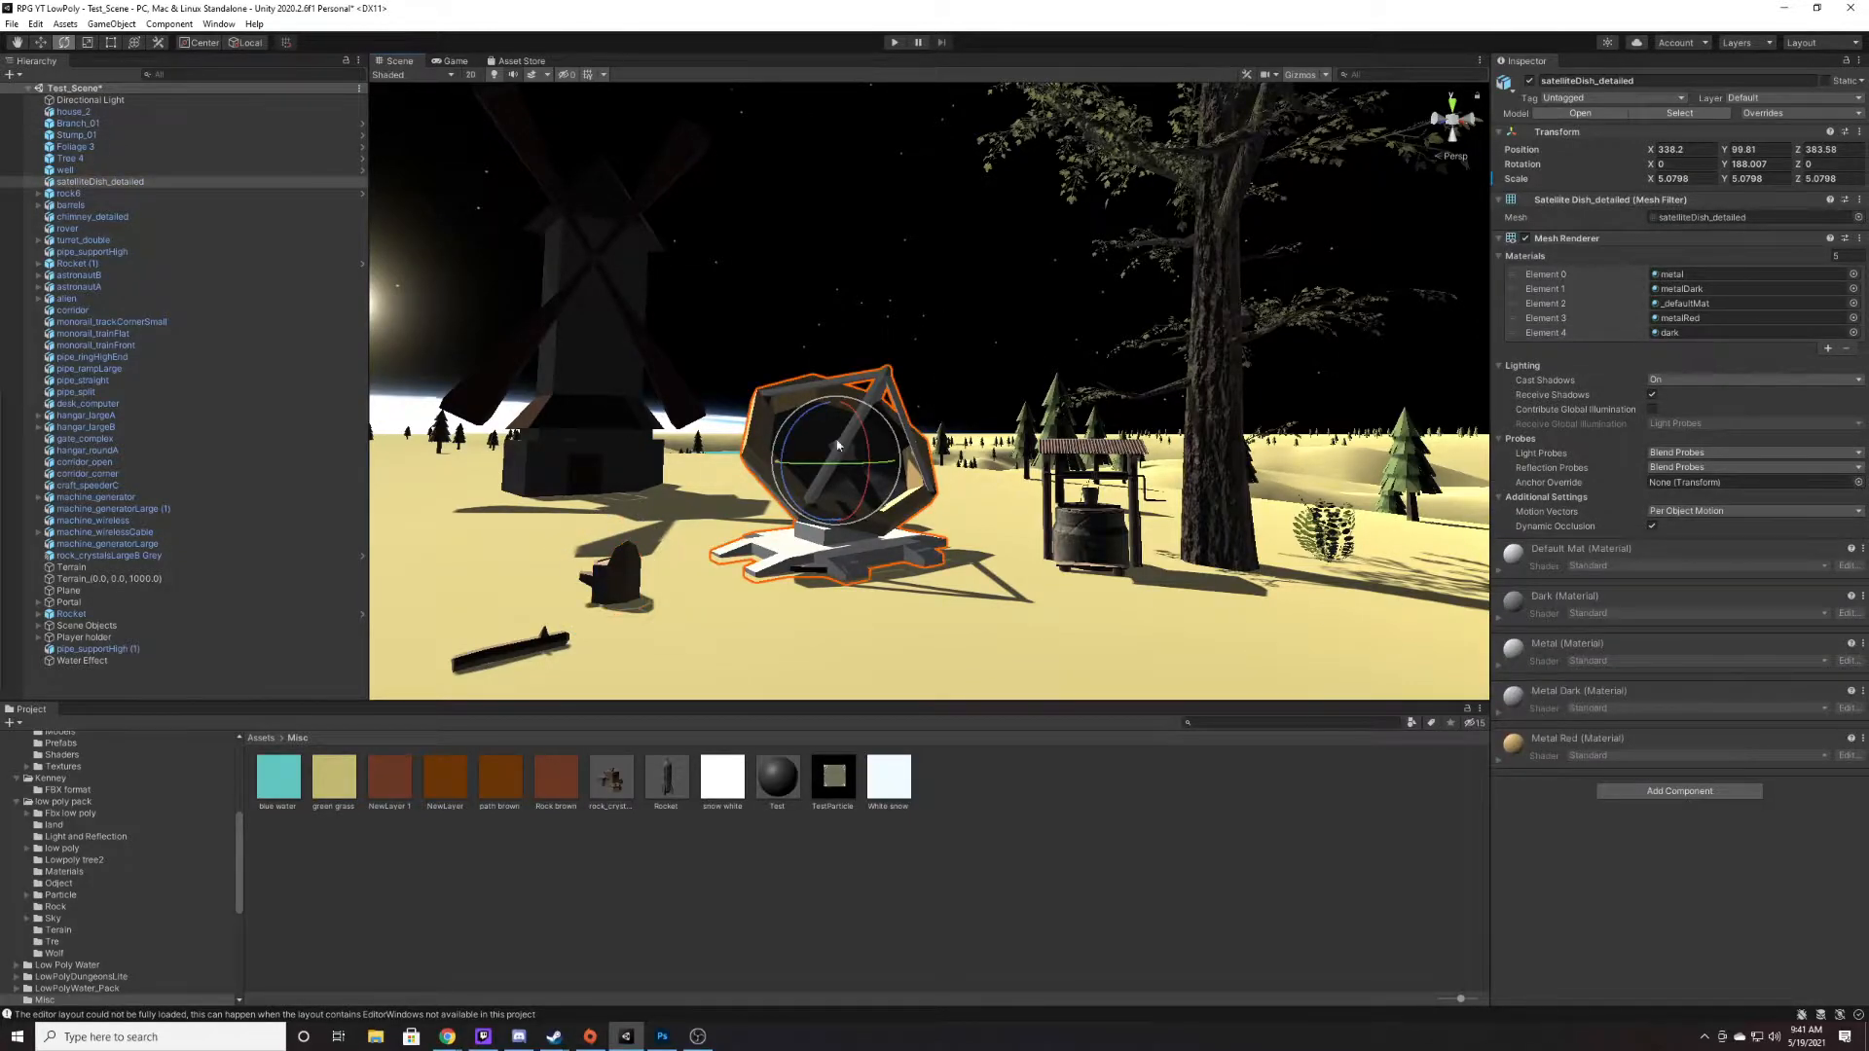
{"action": "left_click", "coordinate": [573, 305]}
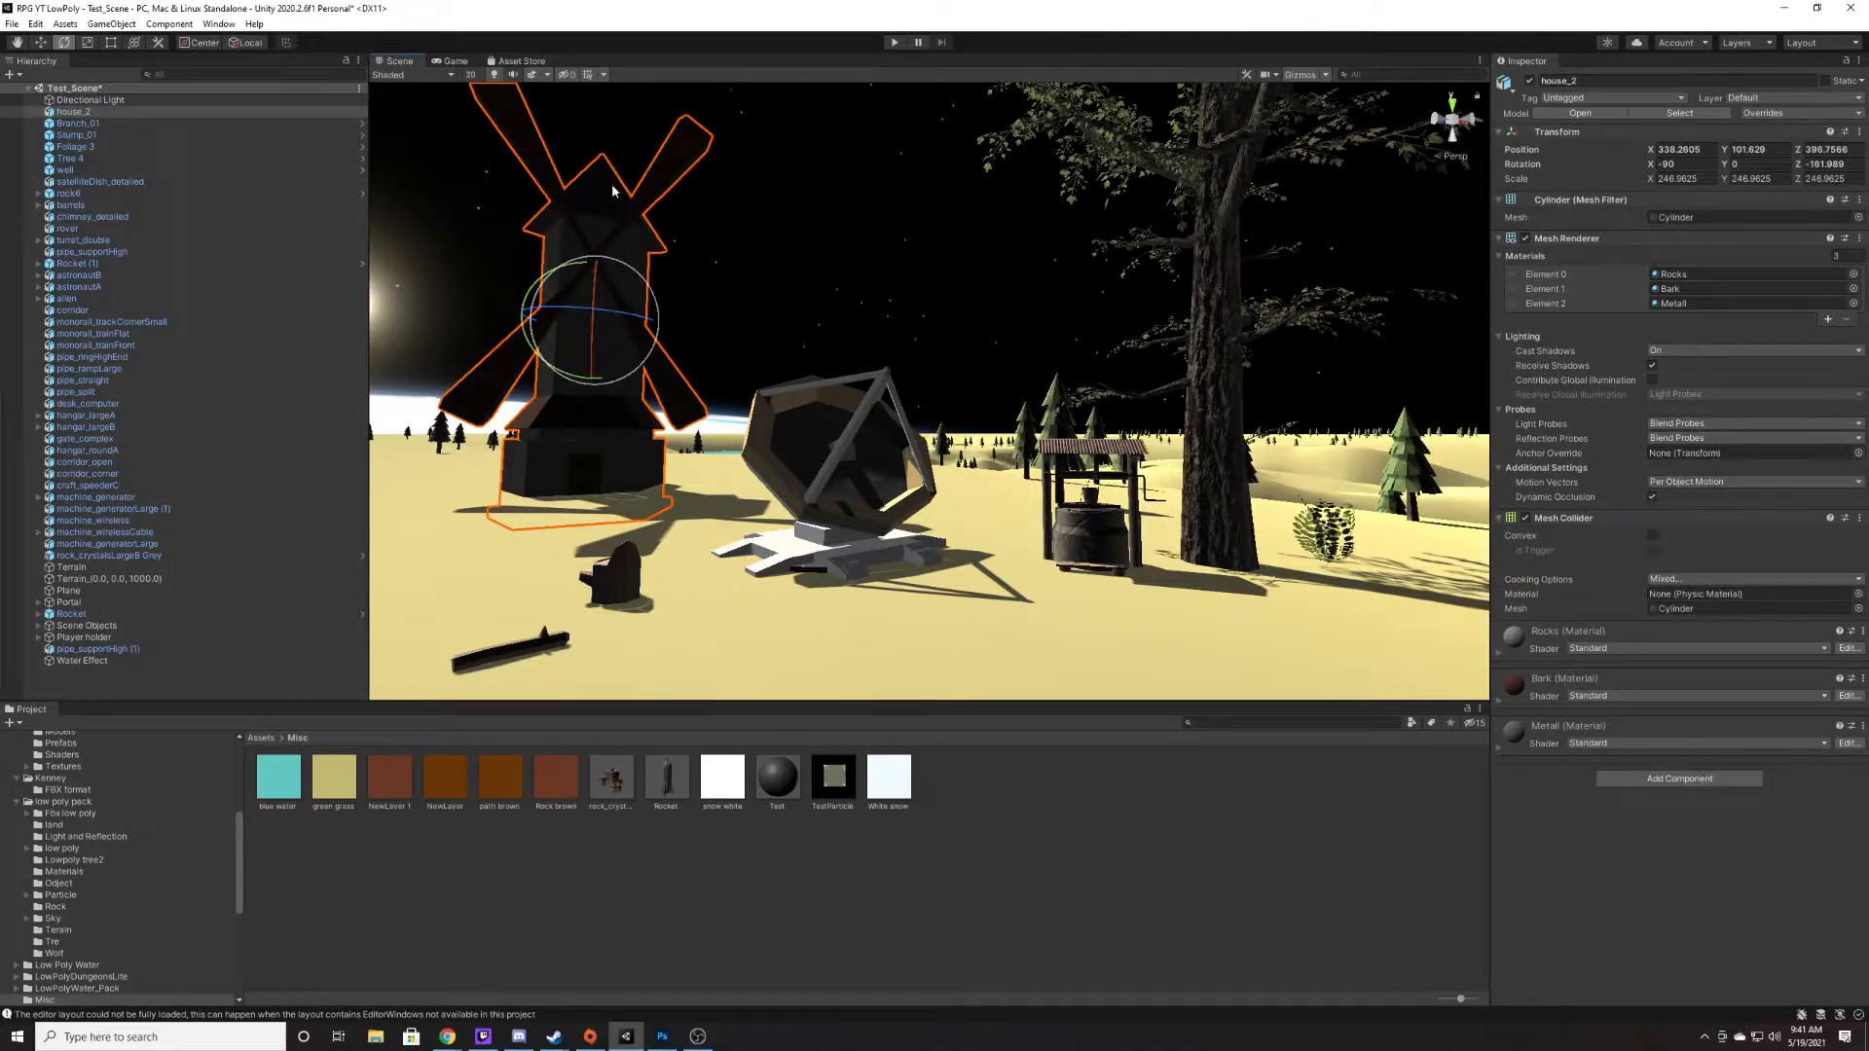
{"action": "mouse_move", "coordinate": [784, 781]}
{"action": "left_mouse_down"}
{"action": "mouse_move", "coordinate": [559, 417]}
{"action": "mouse_move", "coordinate": [618, 475]}
{"action": "mouse_move", "coordinate": [594, 457]}
{"action": "mouse_move", "coordinate": [620, 207]}
{"action": "mouse_move", "coordinate": [648, 213]}
{"action": "mouse_move", "coordinate": [677, 301]}
{"action": "mouse_move", "coordinate": [797, 794]}
{"action": "mouse_move", "coordinate": [774, 774]}
{"action": "left_mouse_up"}
{"action": "left_click", "coordinate": [793, 284]}
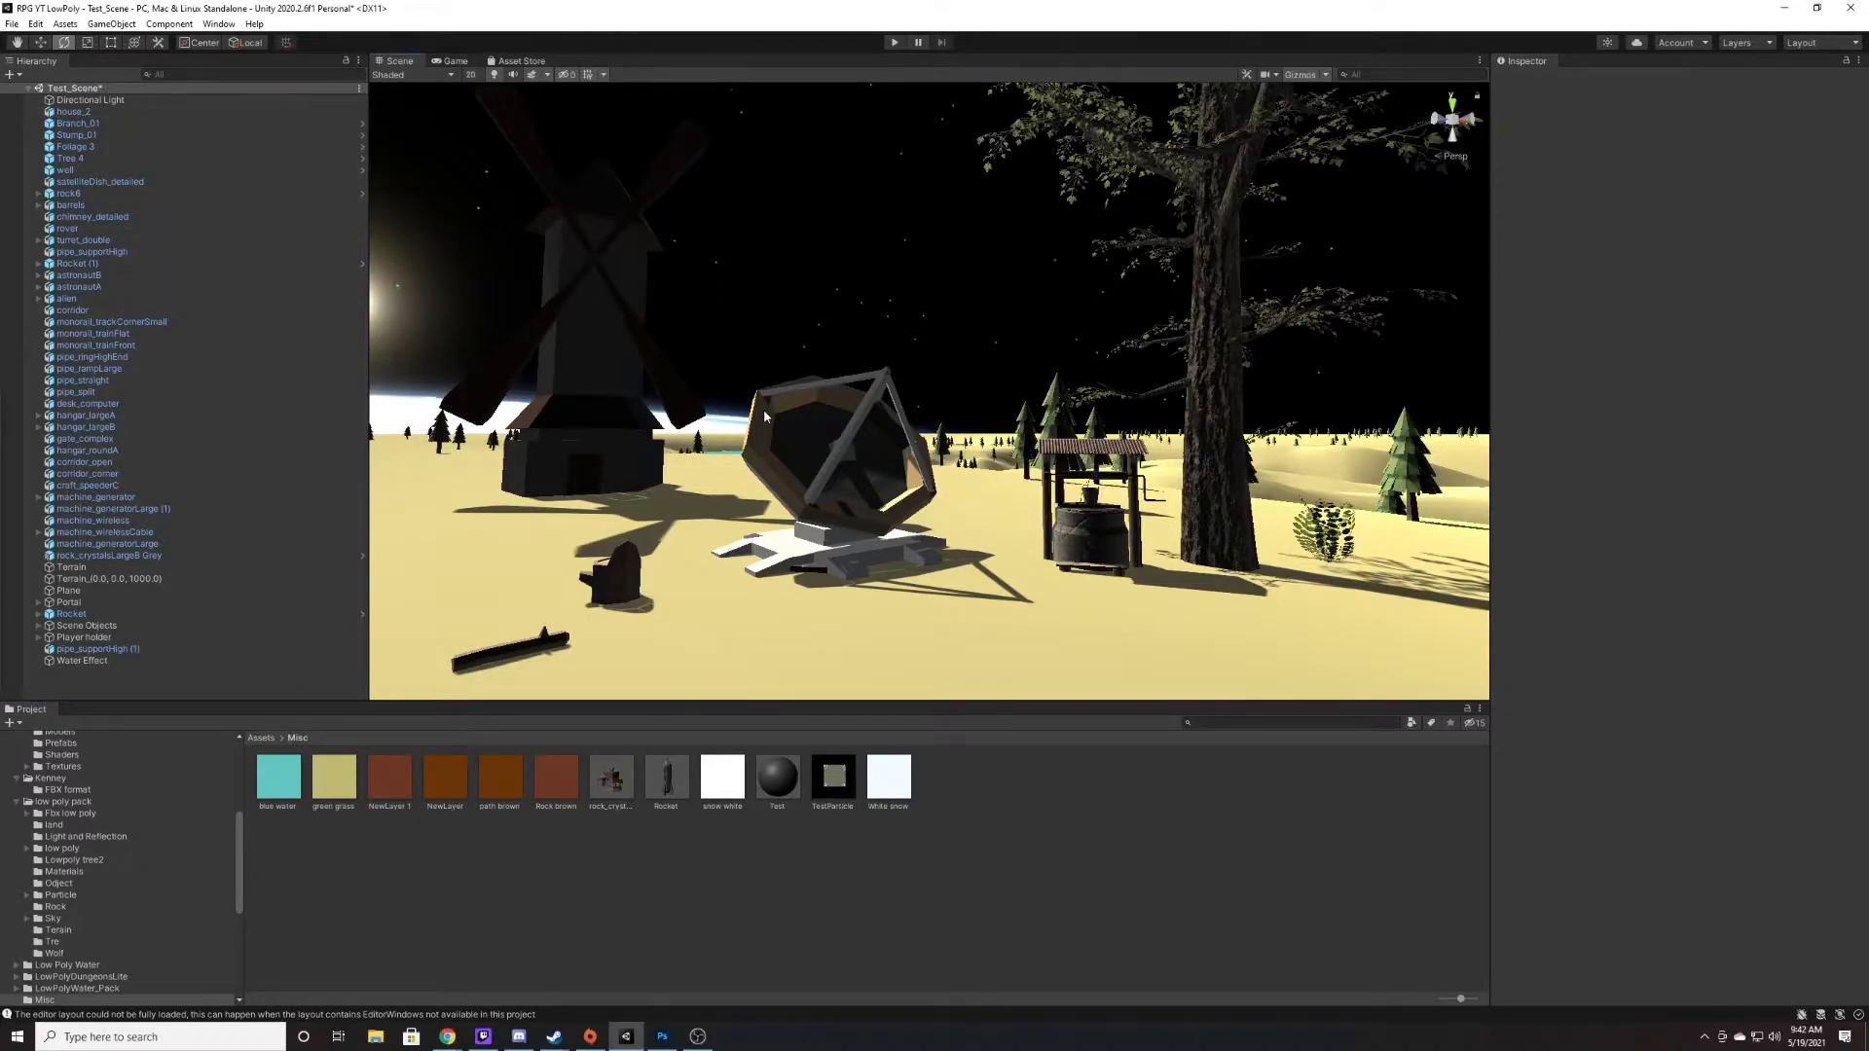
- Create a new material named Stone in the Misc folder
{"action": "right_click", "coordinate": [1119, 900]}
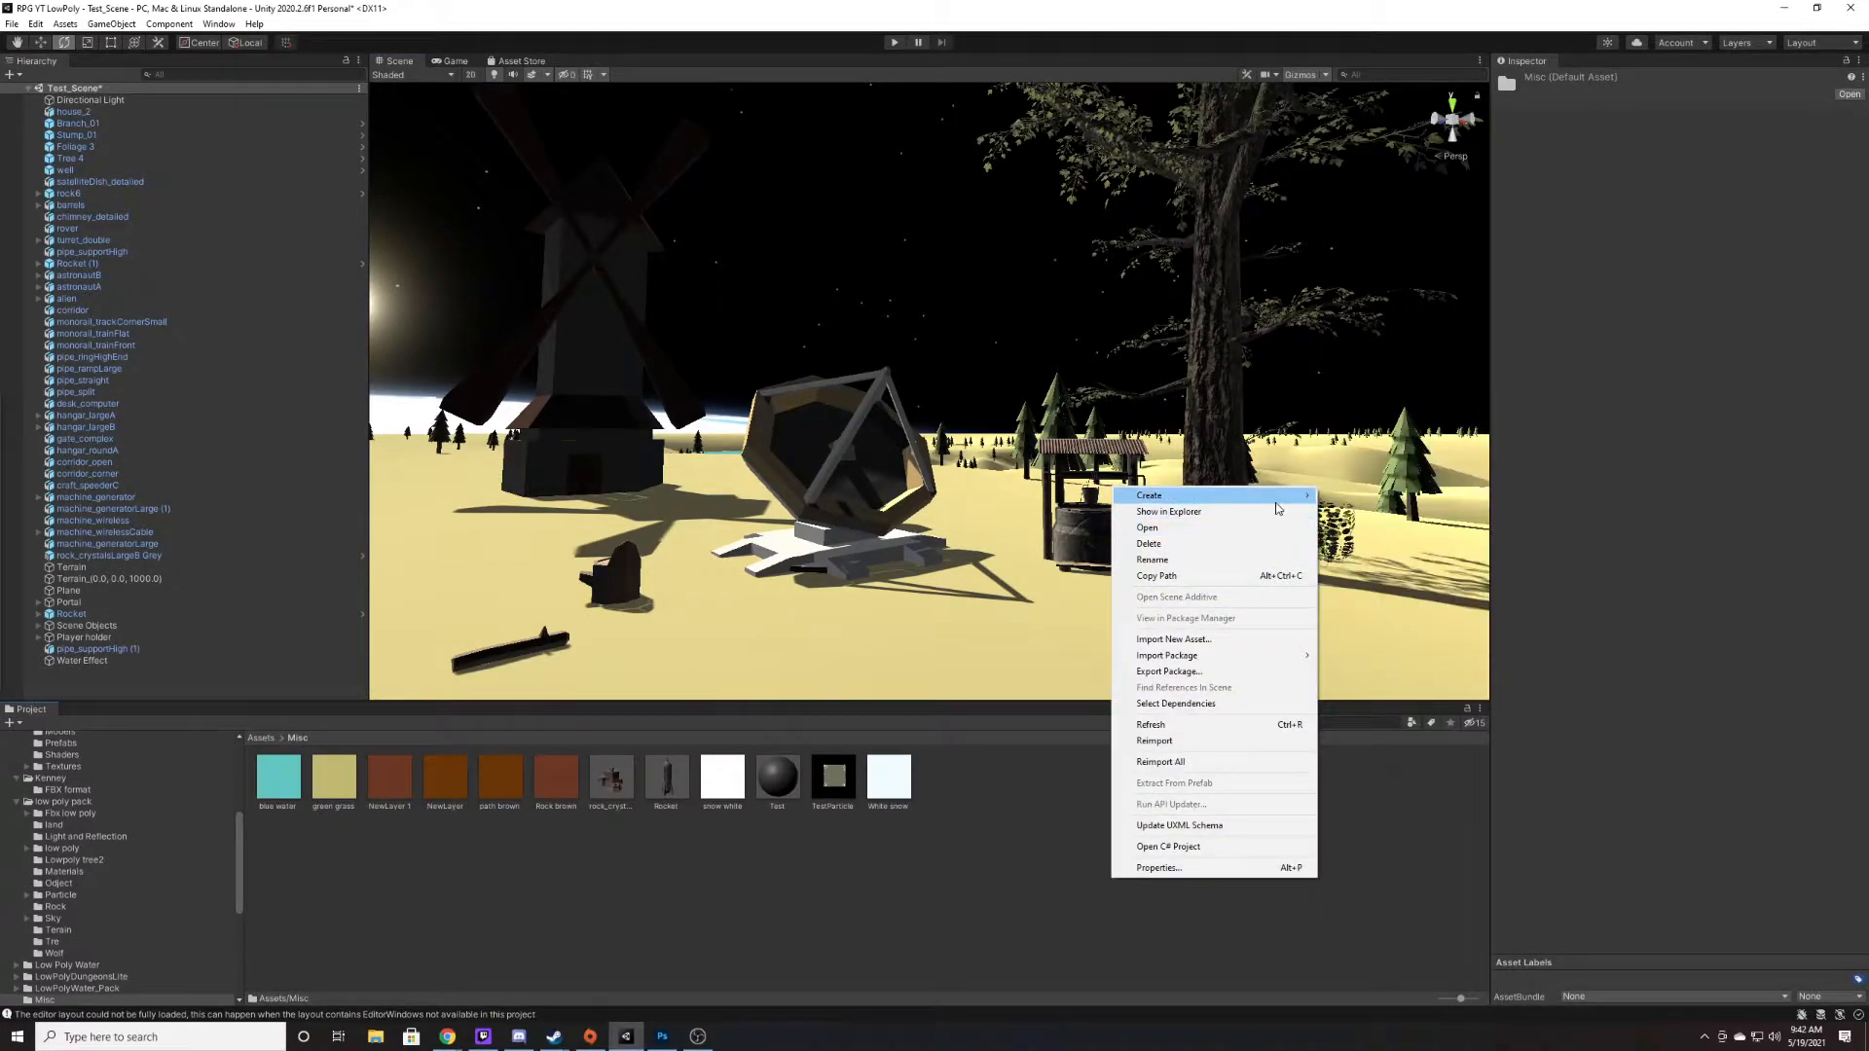
{"action": "mouse_move", "coordinate": [1274, 500]}
{"action": "left_click", "coordinate": [1384, 690]}
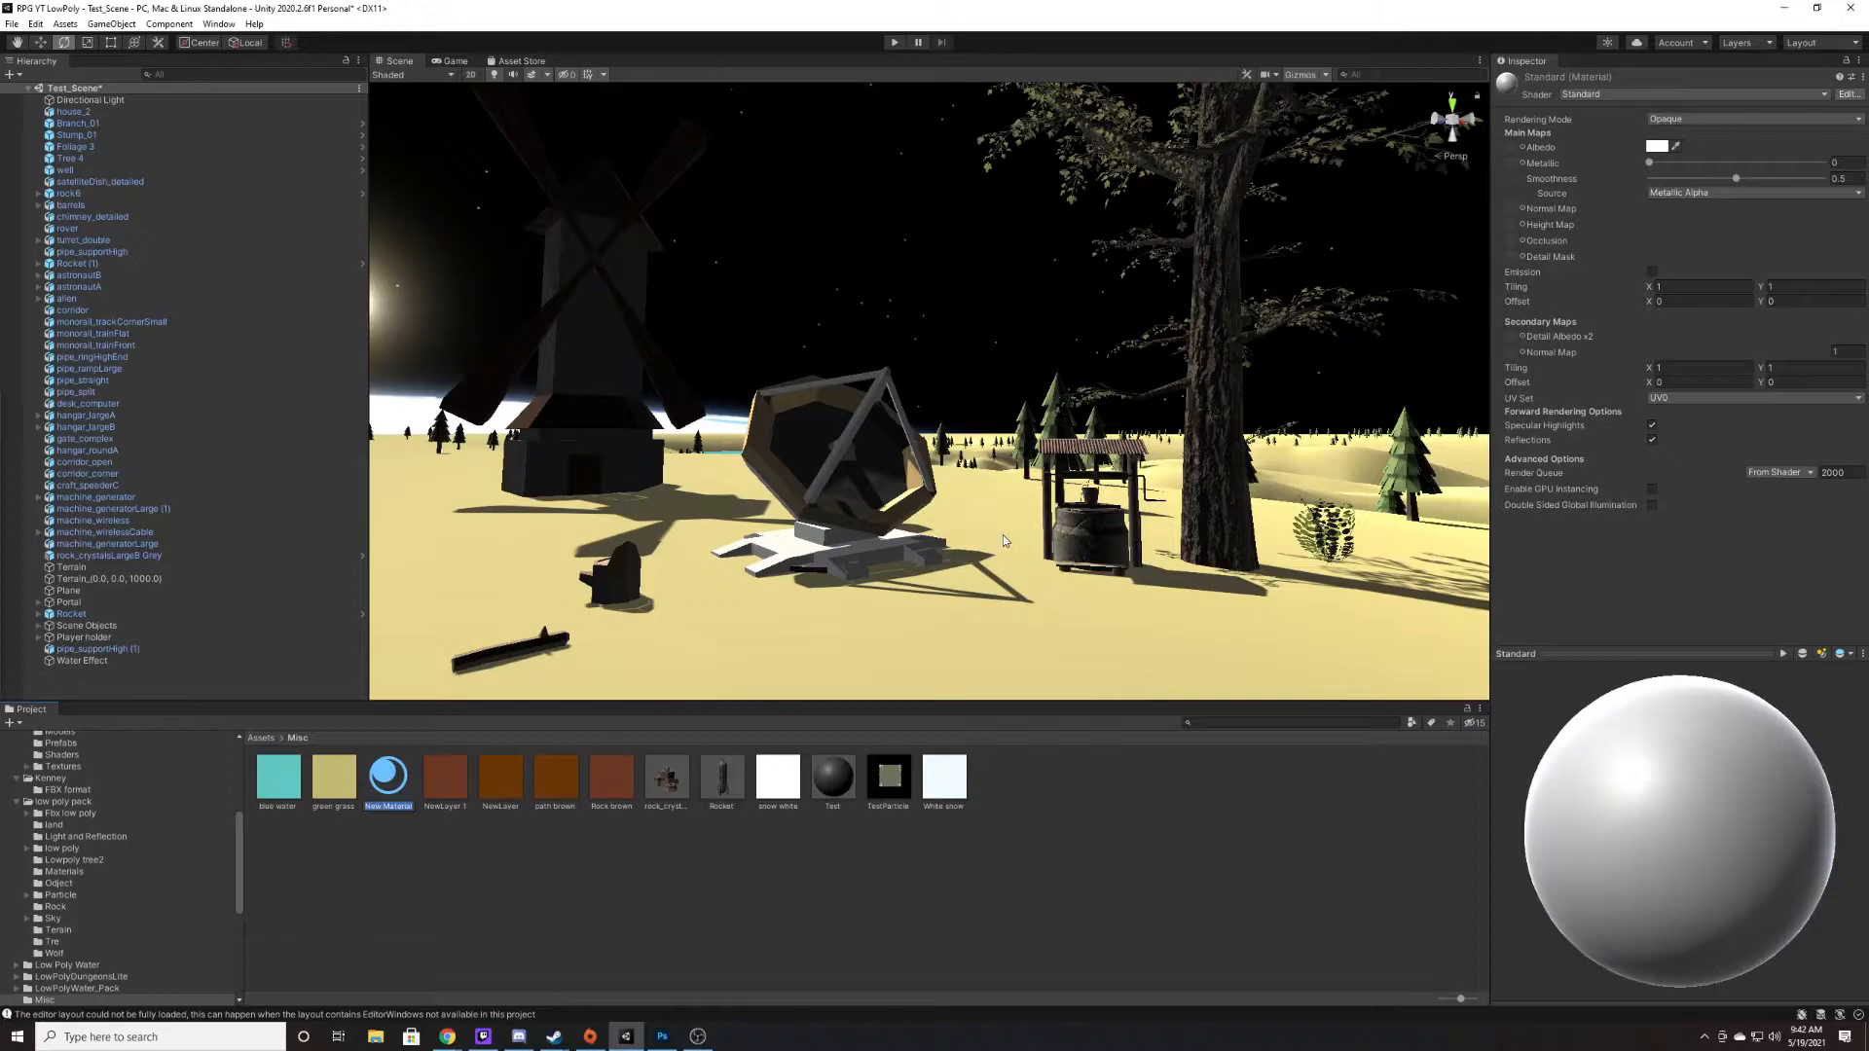
{"action": "type", "text": "Stone"}
{"action": "key", "text": "Return"}
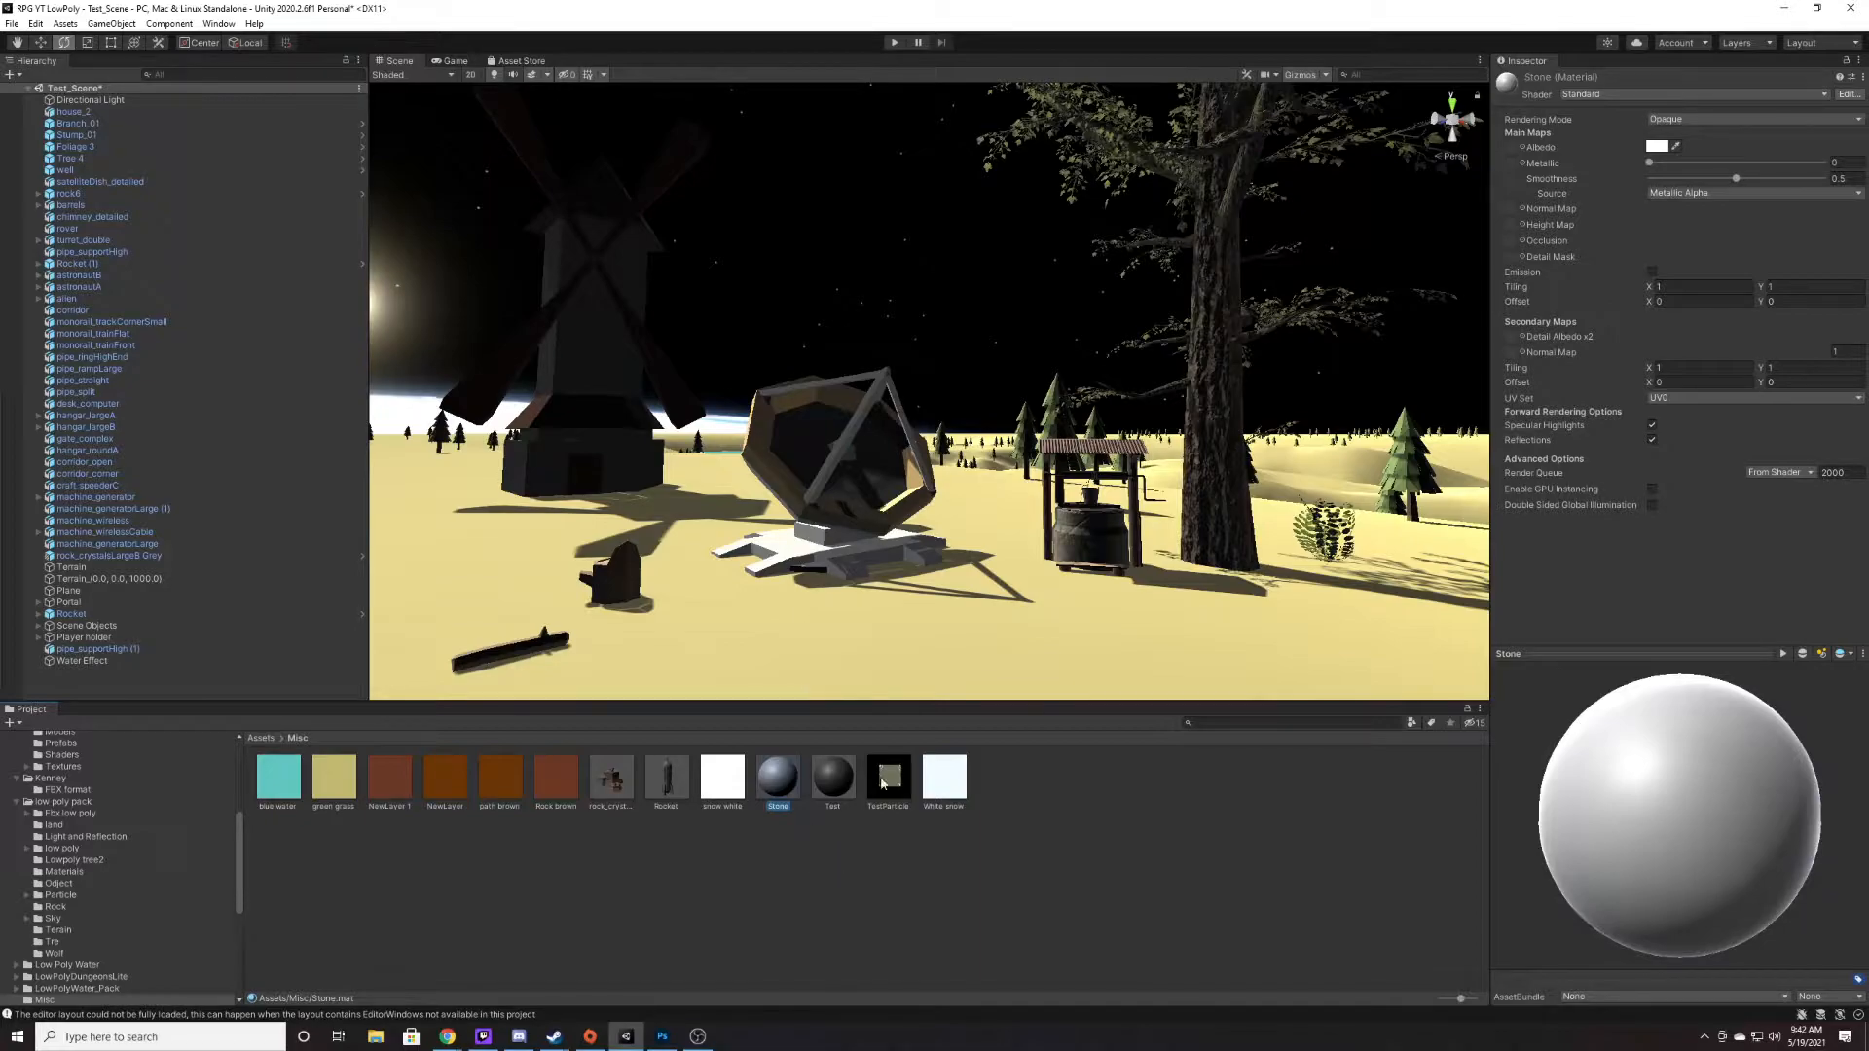
{"action": "left_click", "coordinate": [1676, 146]}
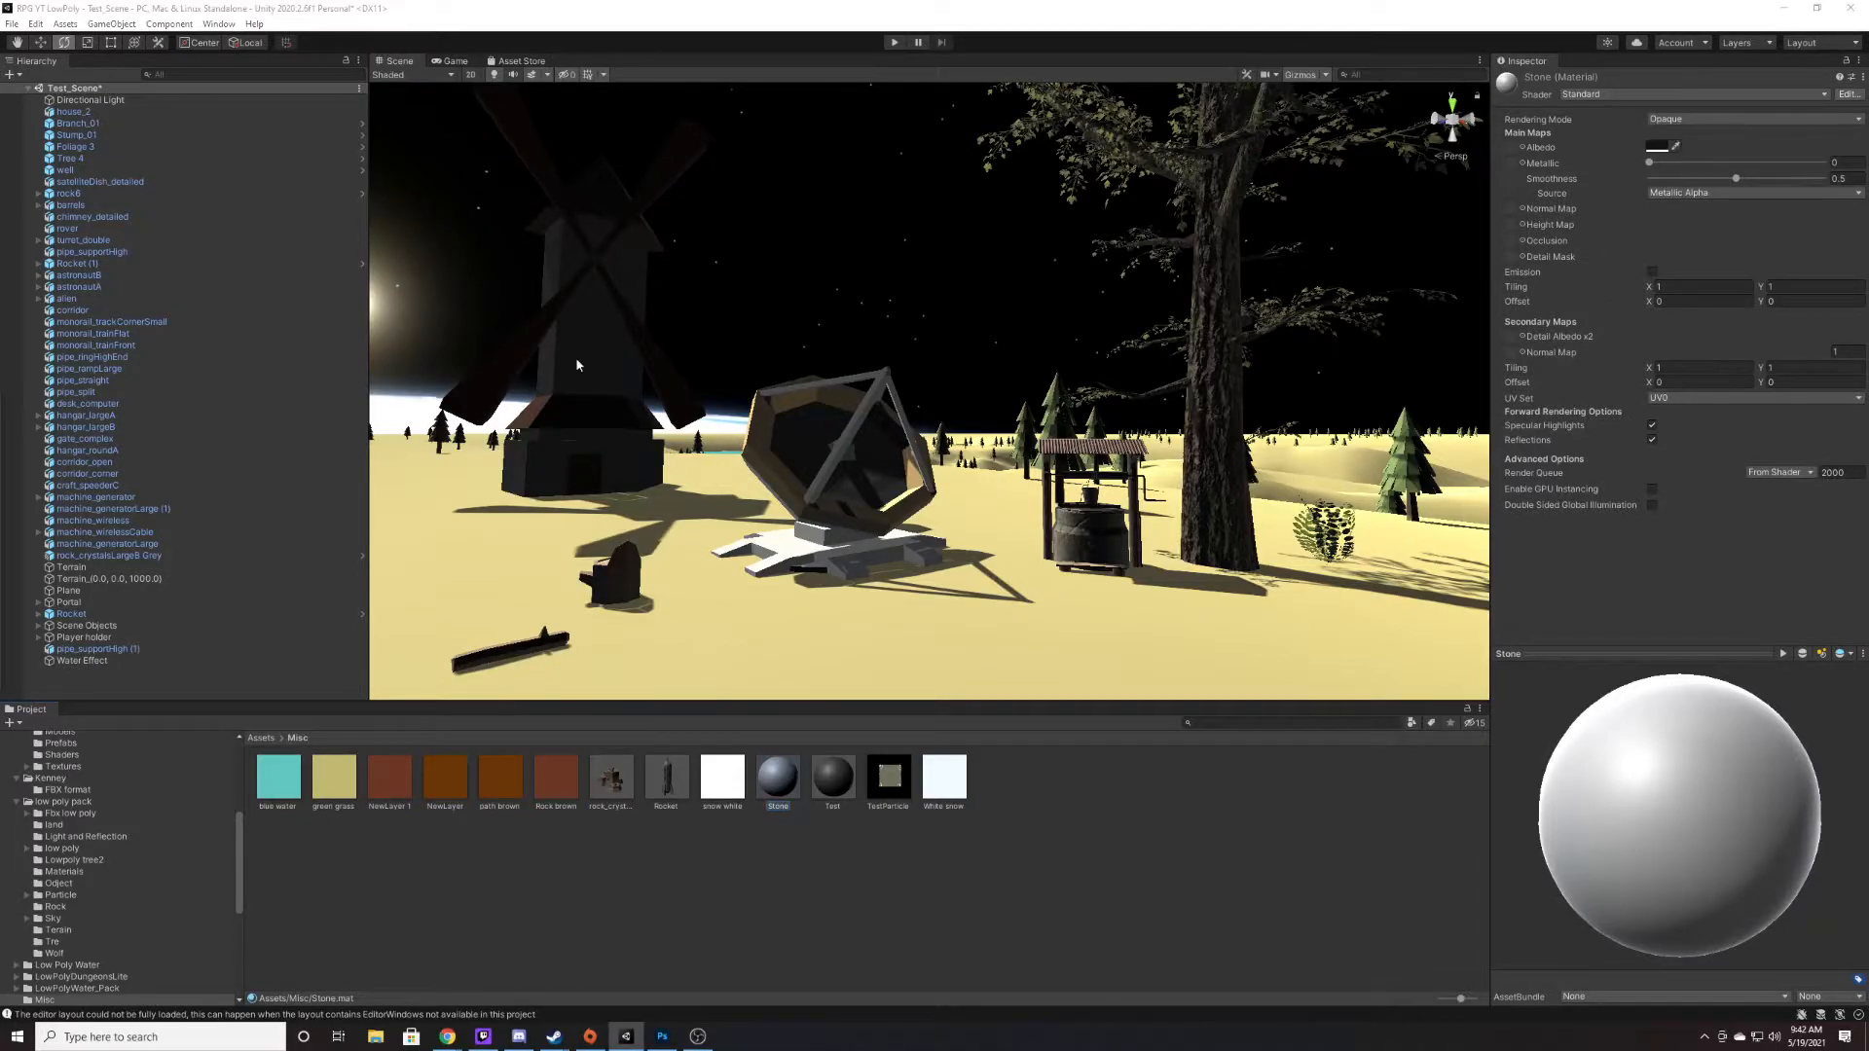
{"action": "left_click", "coordinate": [545, 359]}
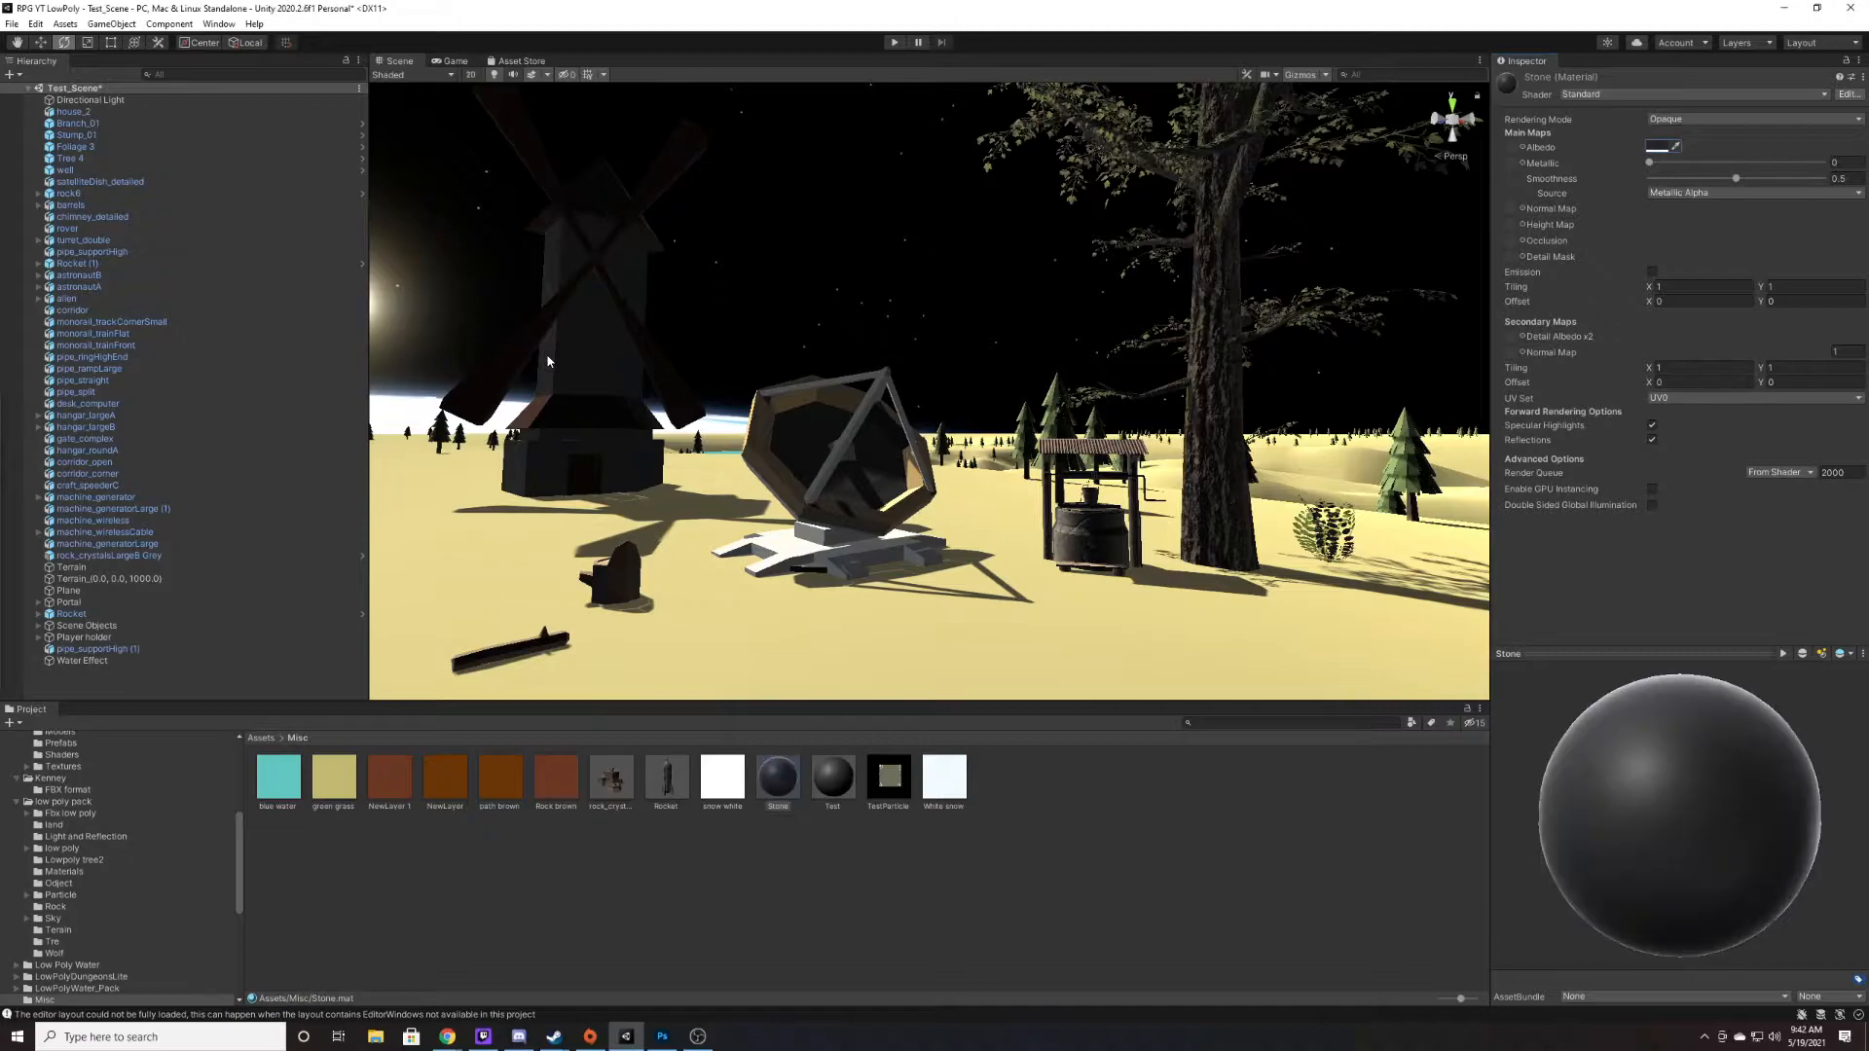
{"action": "left_click", "coordinate": [748, 801]}
{"action": "left_click", "coordinate": [788, 779]}
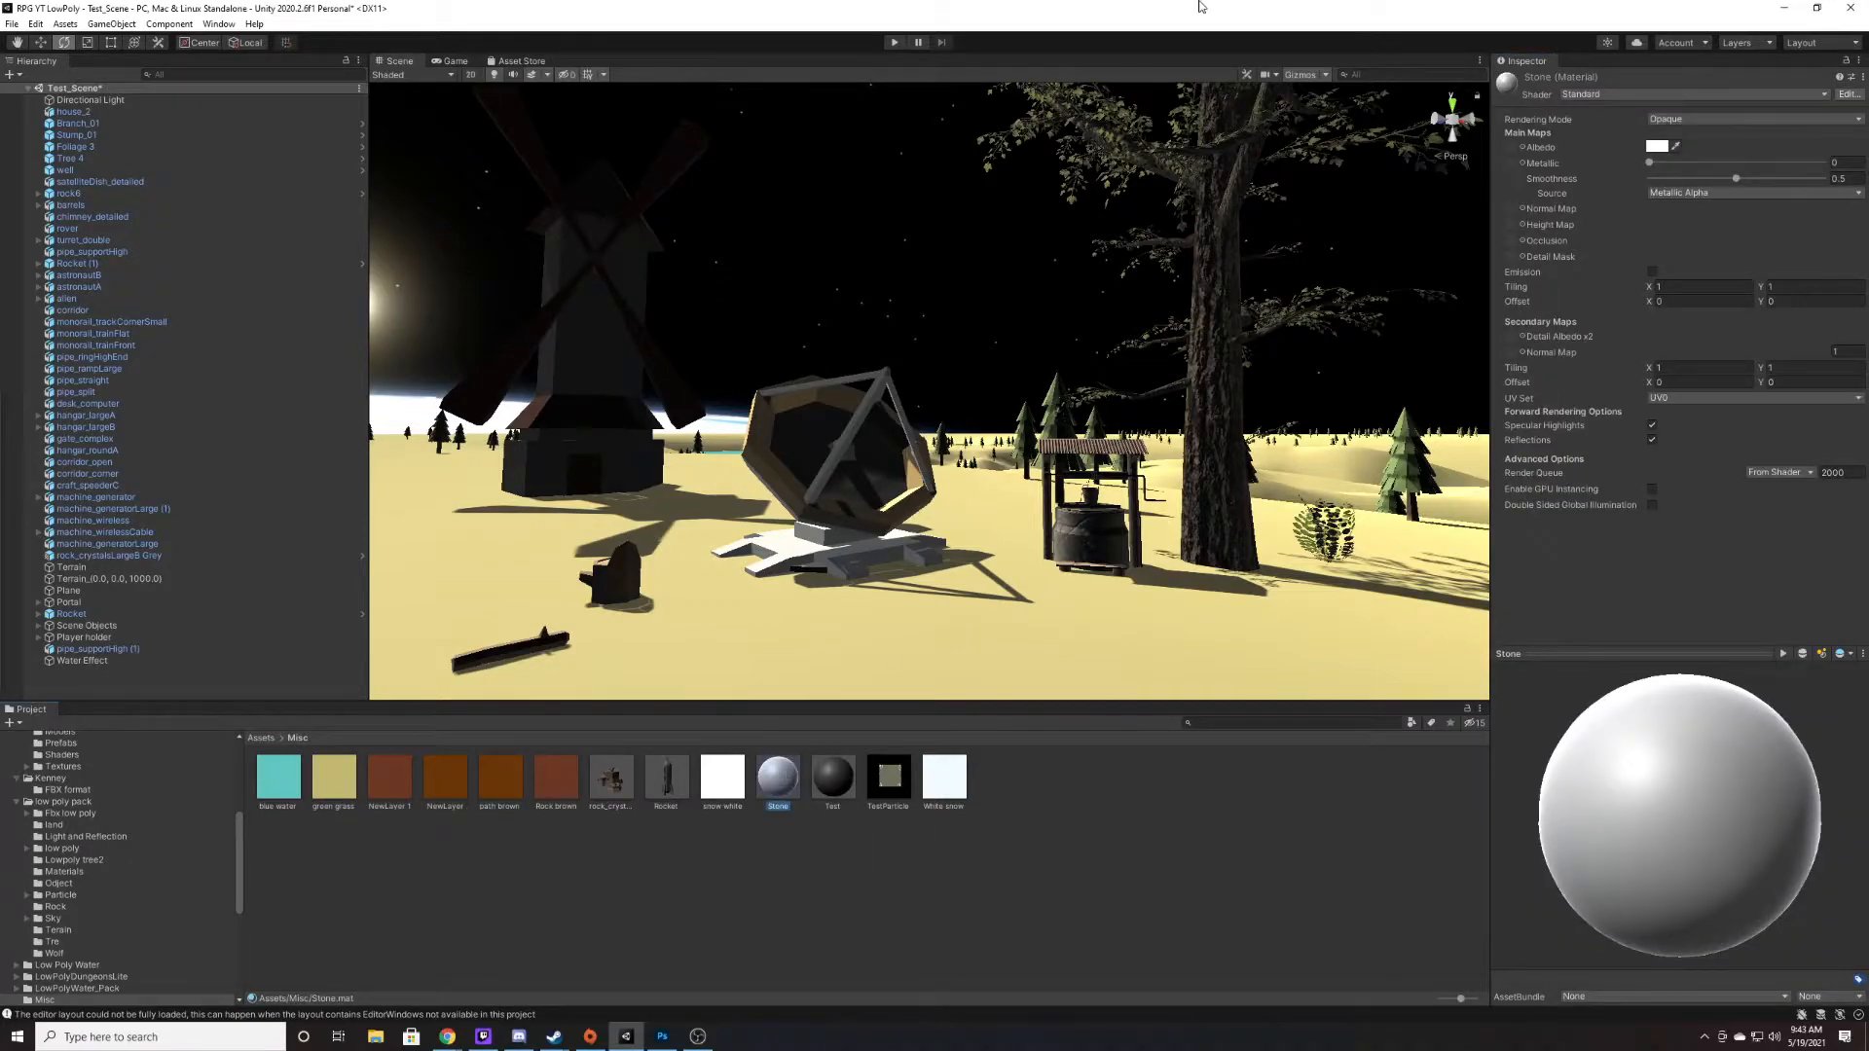
- Set the Stone material's albedo to the dark grey sampled from the windmill's tower
{"action": "left_click", "coordinate": [1677, 146]}
{"action": "left_click", "coordinate": [547, 368]}
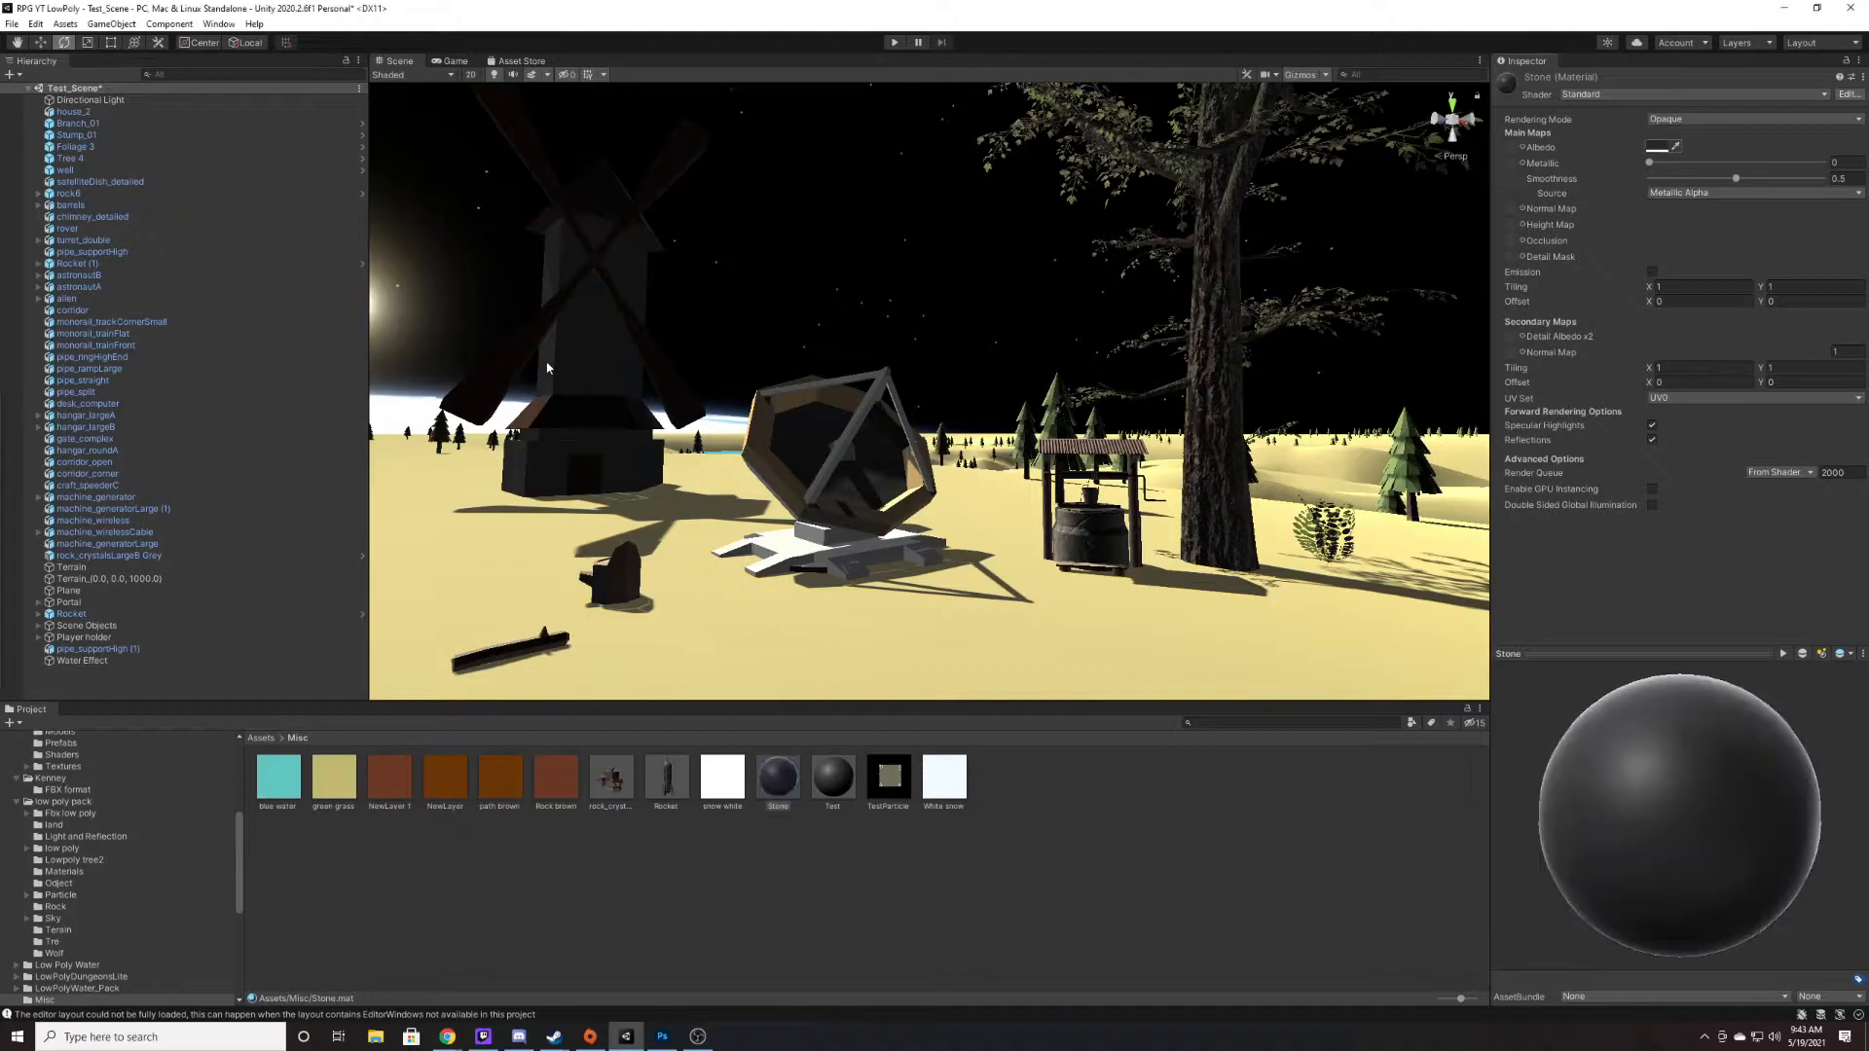
{"action": "left_click", "coordinate": [1025, 964]}
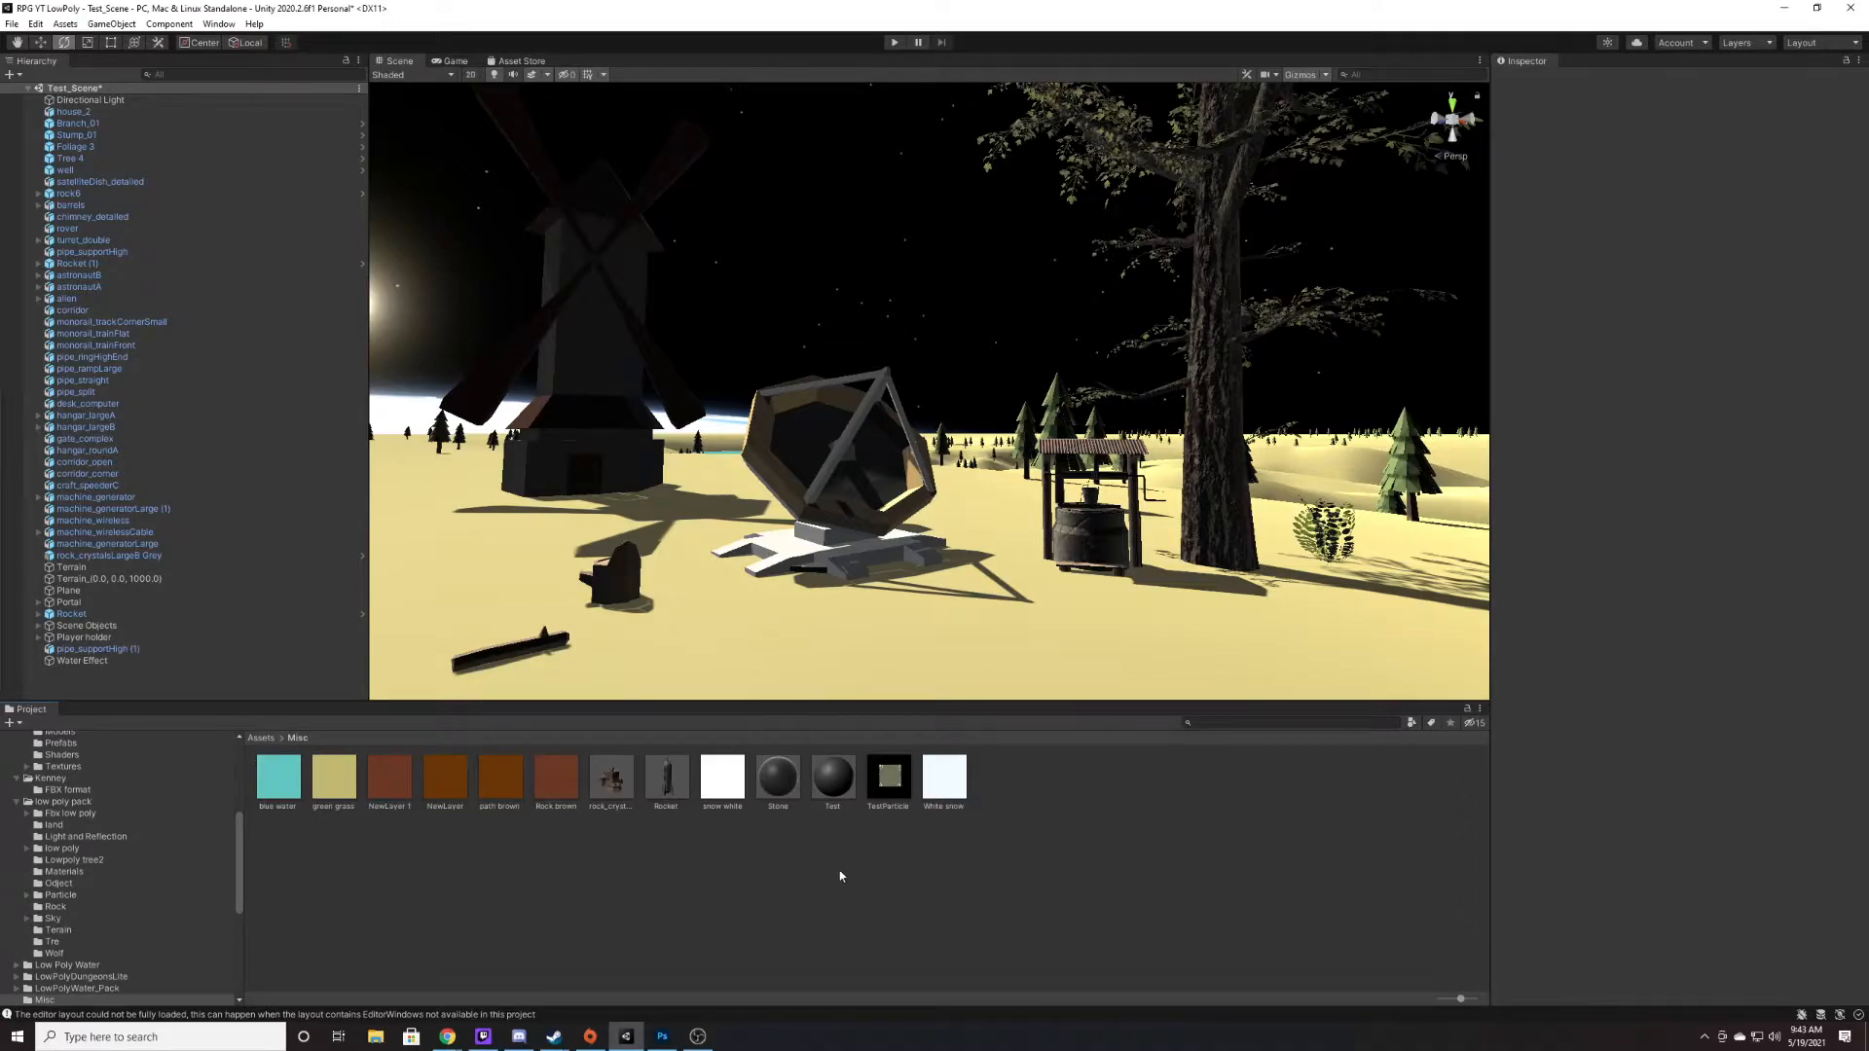
- Assign the Stone material to the satellite dish's metal and metalDark slots and the Test material to its dark slot
{"action": "left_click", "coordinate": [835, 458]}
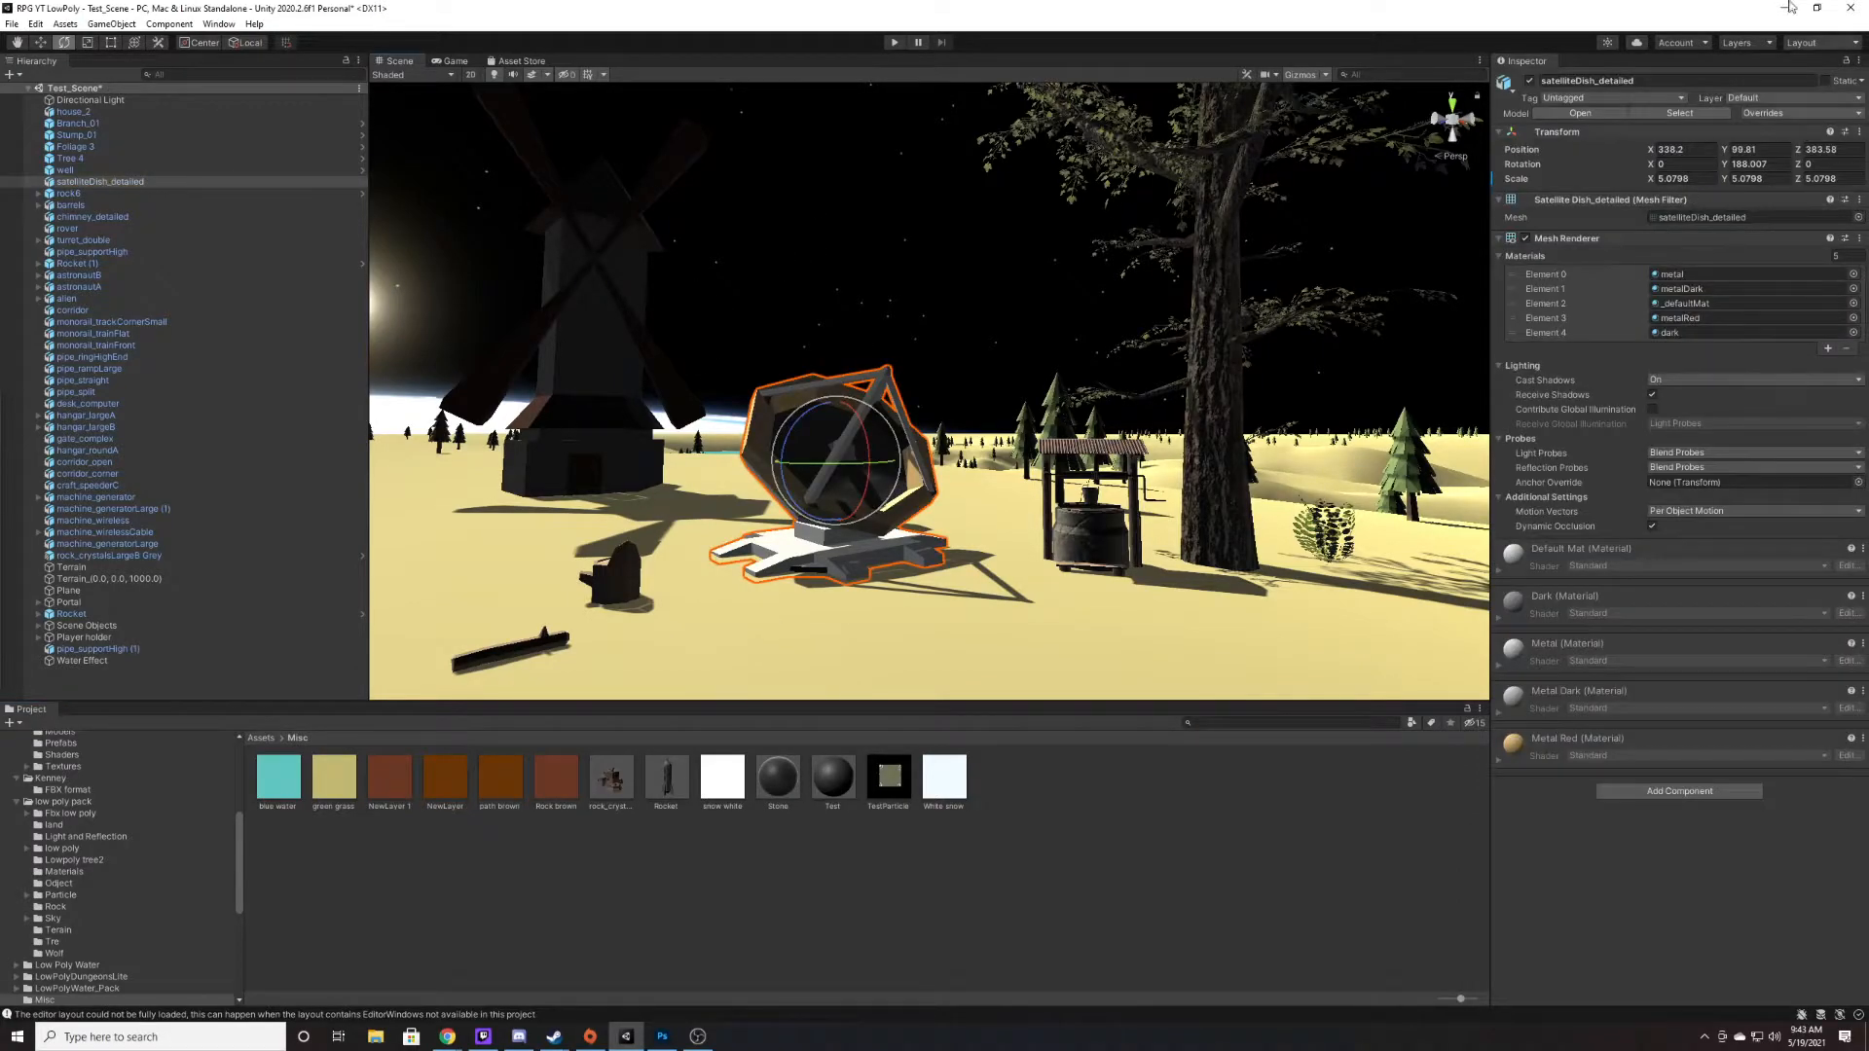
{"action": "left_click_drag", "start_coordinate": [775, 798], "coordinate": [804, 543]}
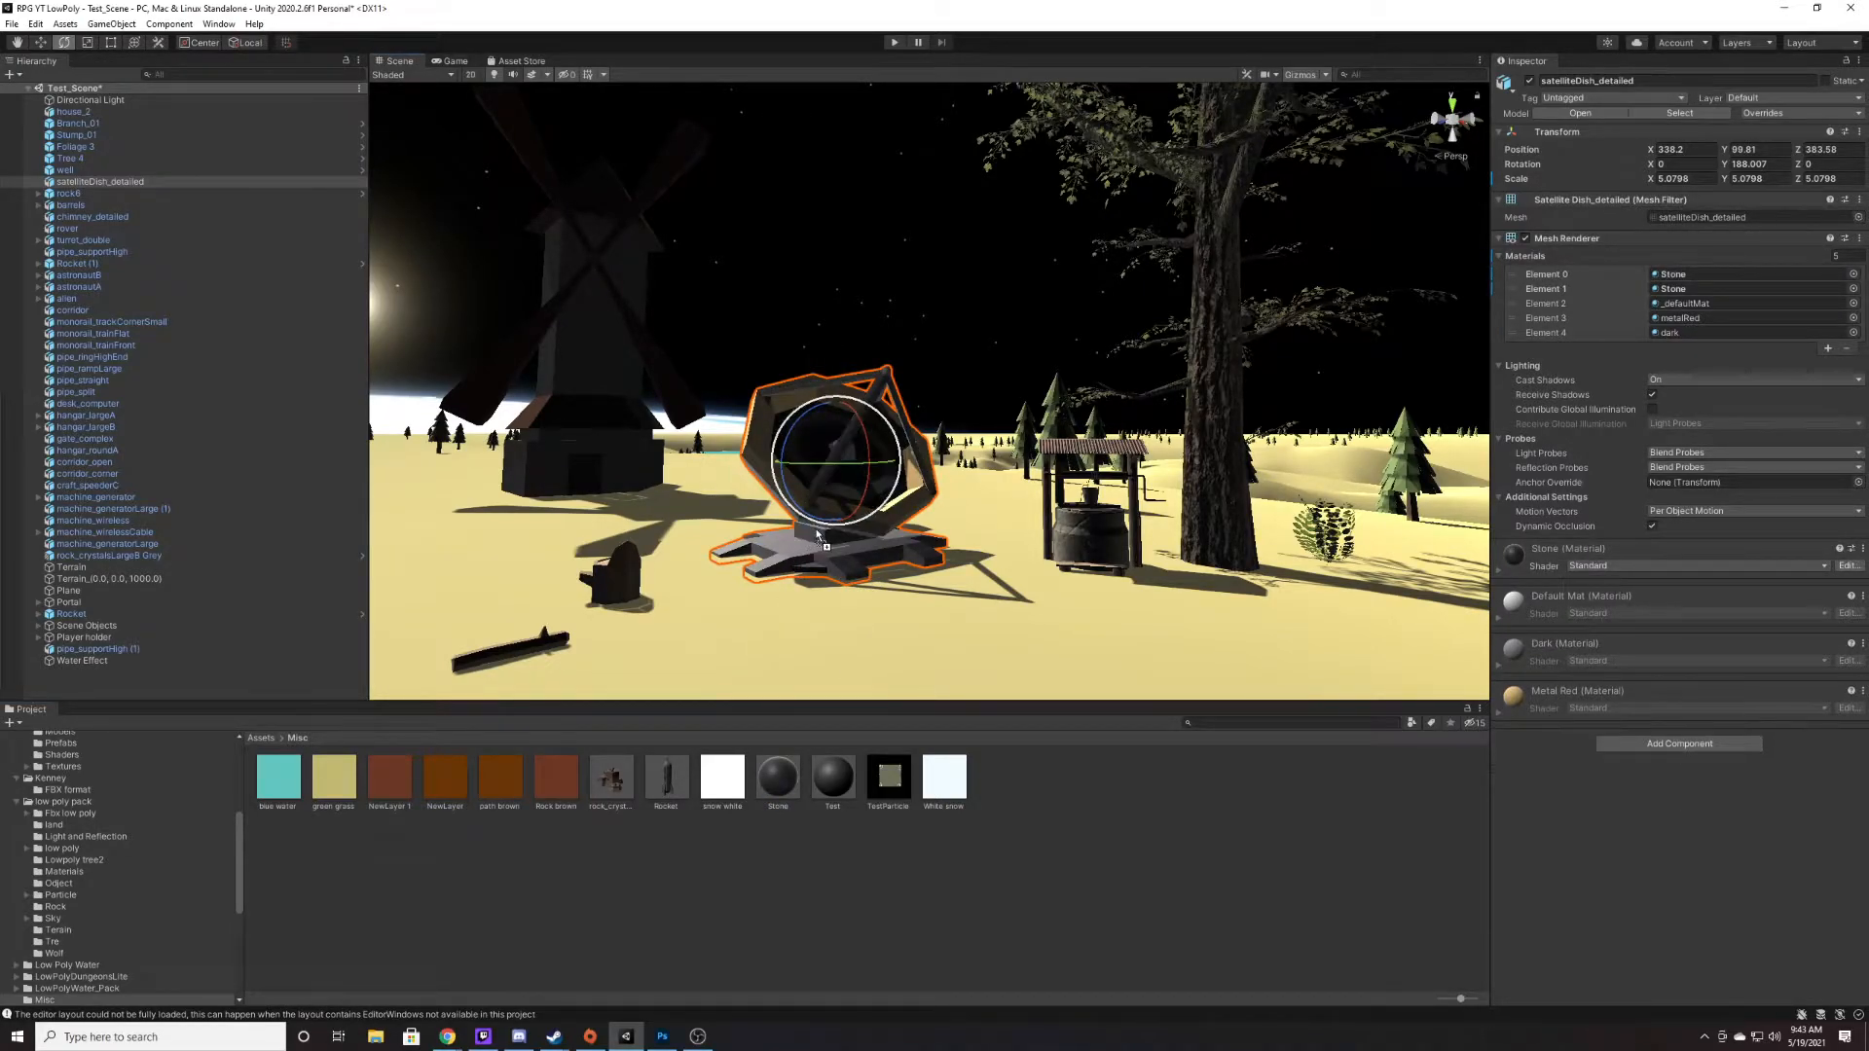
{"action": "left_click", "coordinate": [907, 263]}
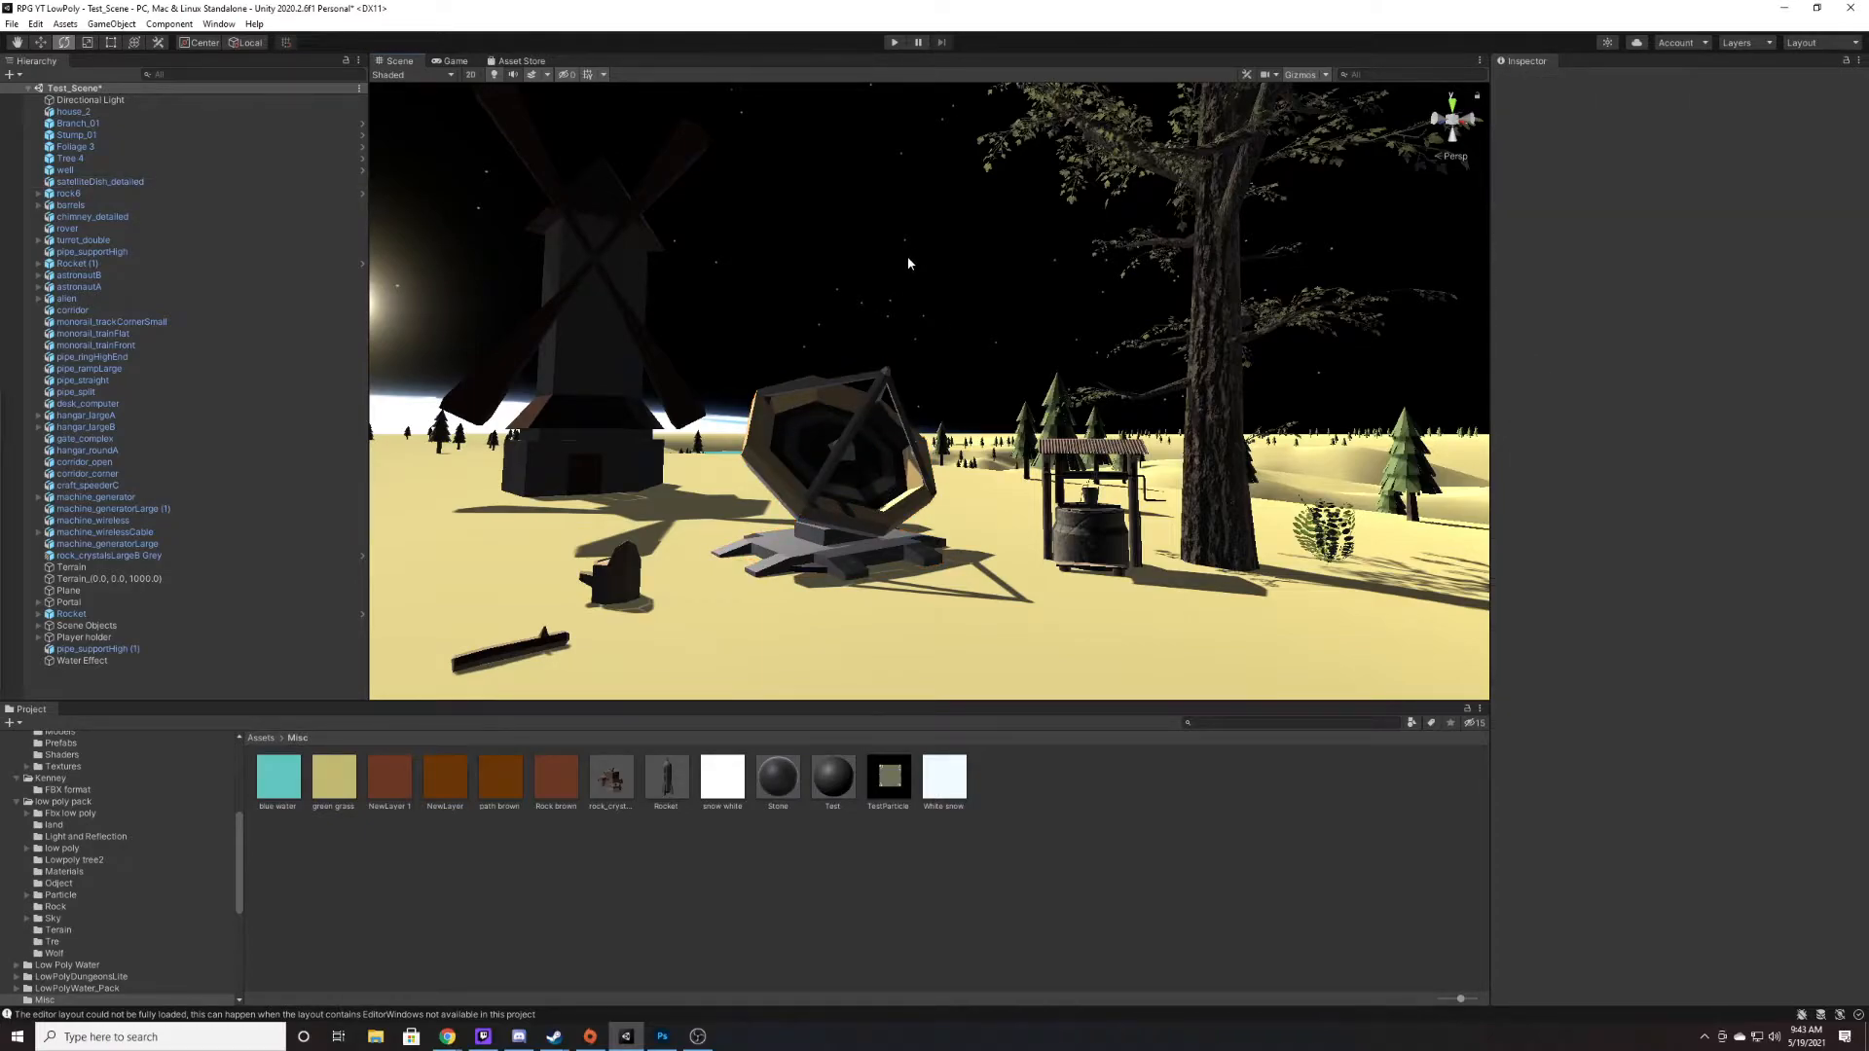
{"action": "left_click_drag", "start_coordinate": [833, 779], "coordinate": [852, 456]}
{"action": "left_click_drag", "start_coordinate": [854, 455], "coordinate": [855, 455]}
- Move the satellite dish next to the windmill, to about X 339.54, Z 393.1
{"action": "key", "text": "w"}
{"action": "right_click_drag", "start_coordinate": [699, 469], "coordinate": [739, 483]}
{"action": "left_click", "coordinate": [1056, 450]}
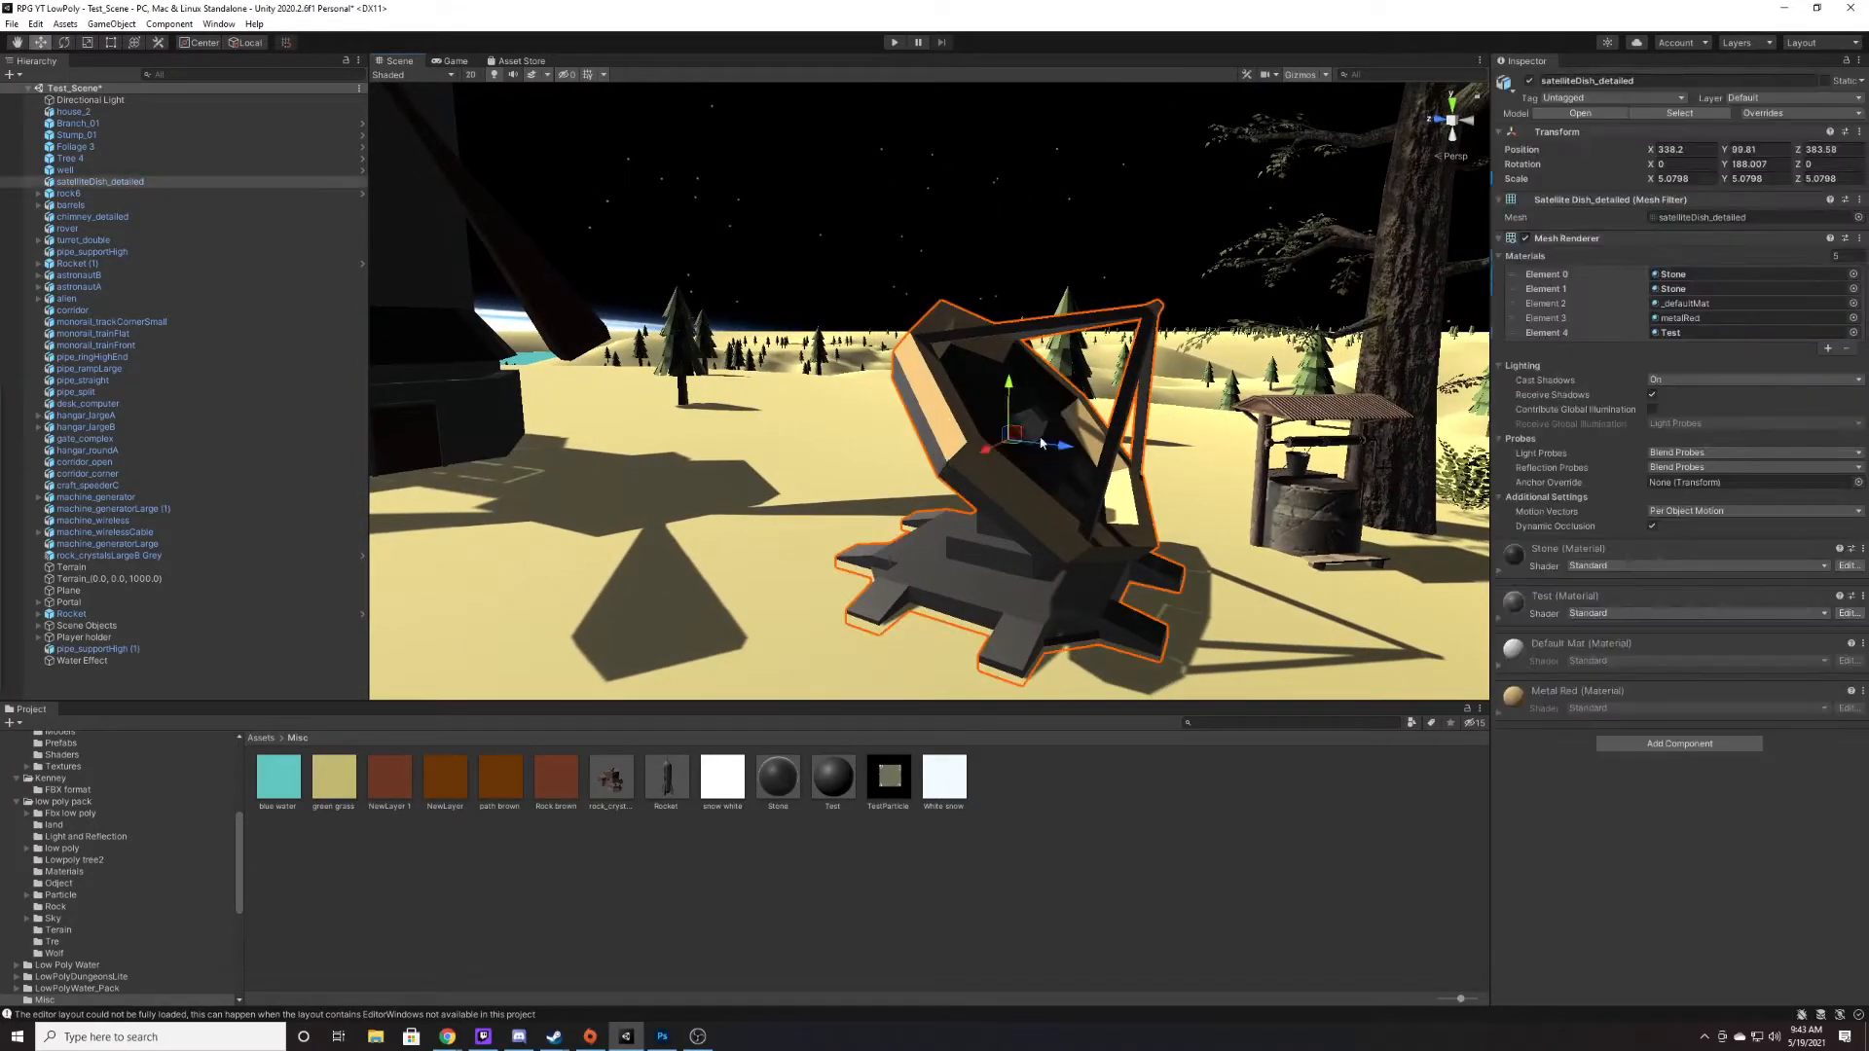
{"action": "left_click_drag", "start_coordinate": [1062, 448], "coordinate": [601, 397]}
{"action": "key", "text": "w"}
{"action": "right_click_drag", "start_coordinate": [602, 397], "coordinate": [617, 492]}
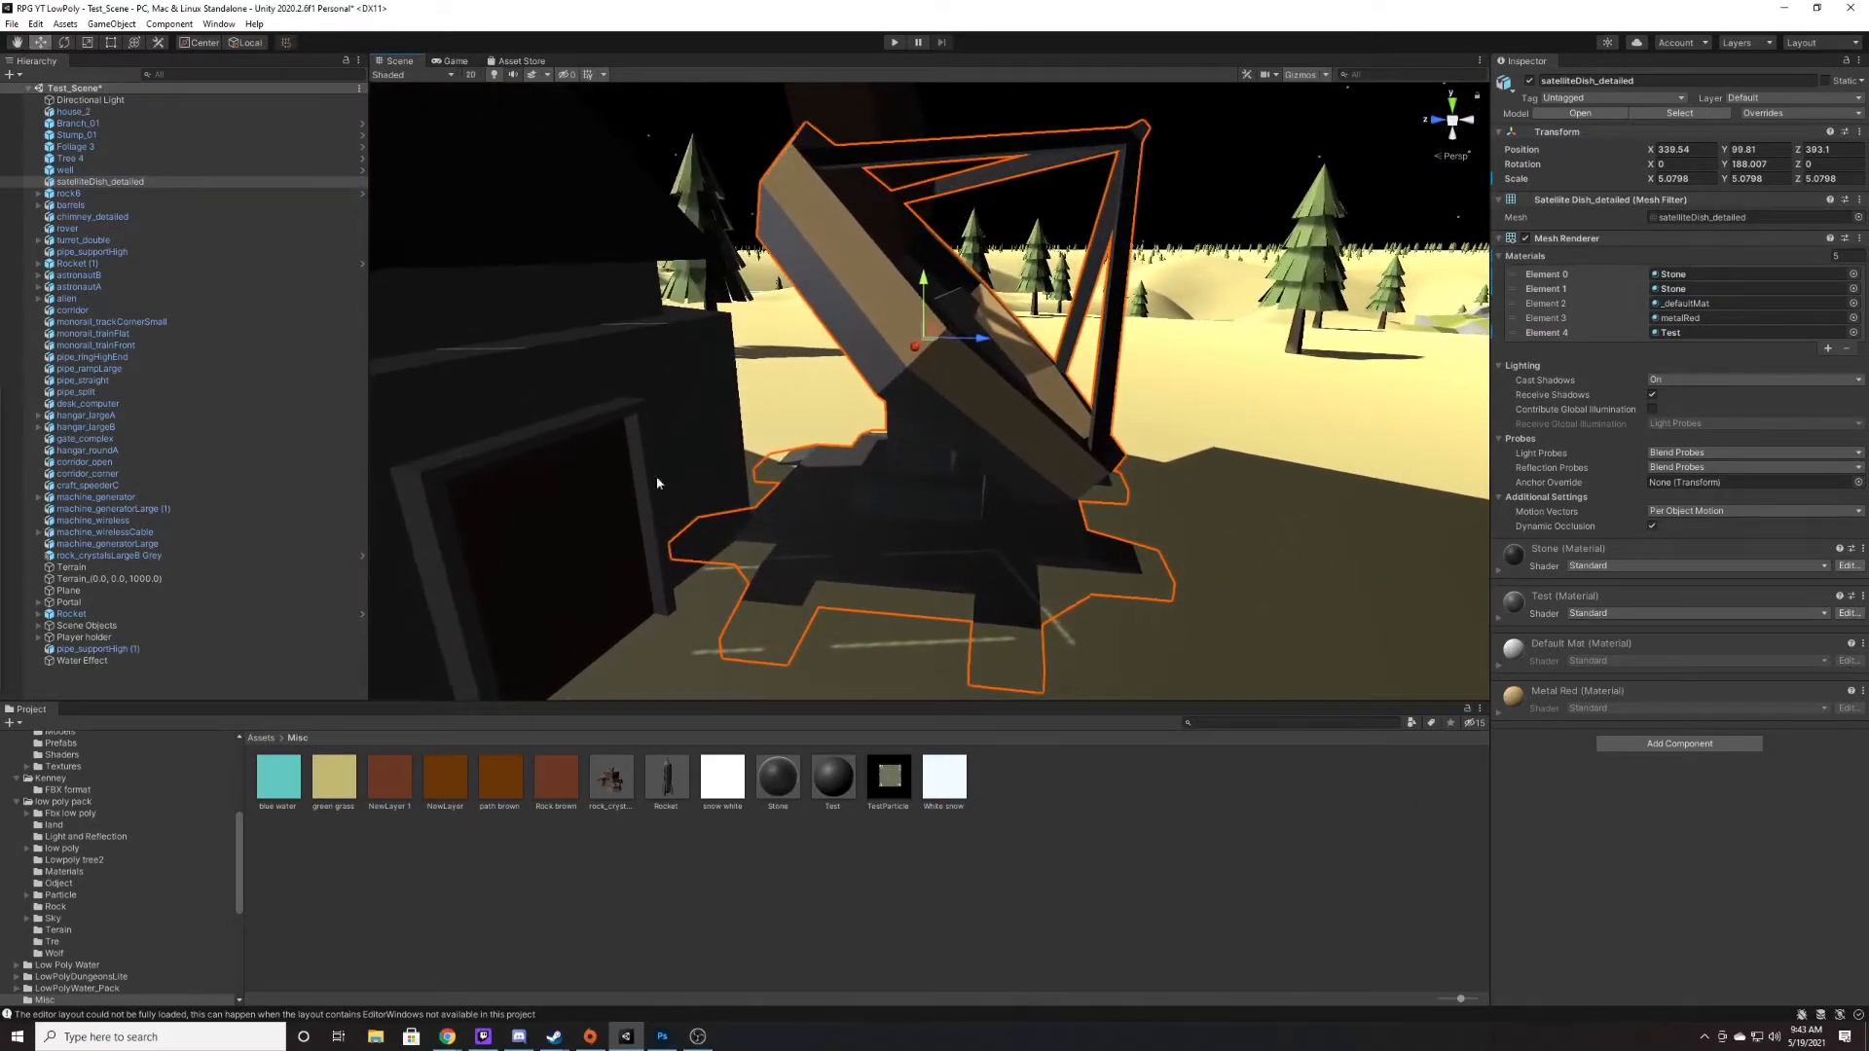
{"action": "right_click_drag", "start_coordinate": [839, 372], "coordinate": [754, 388]}
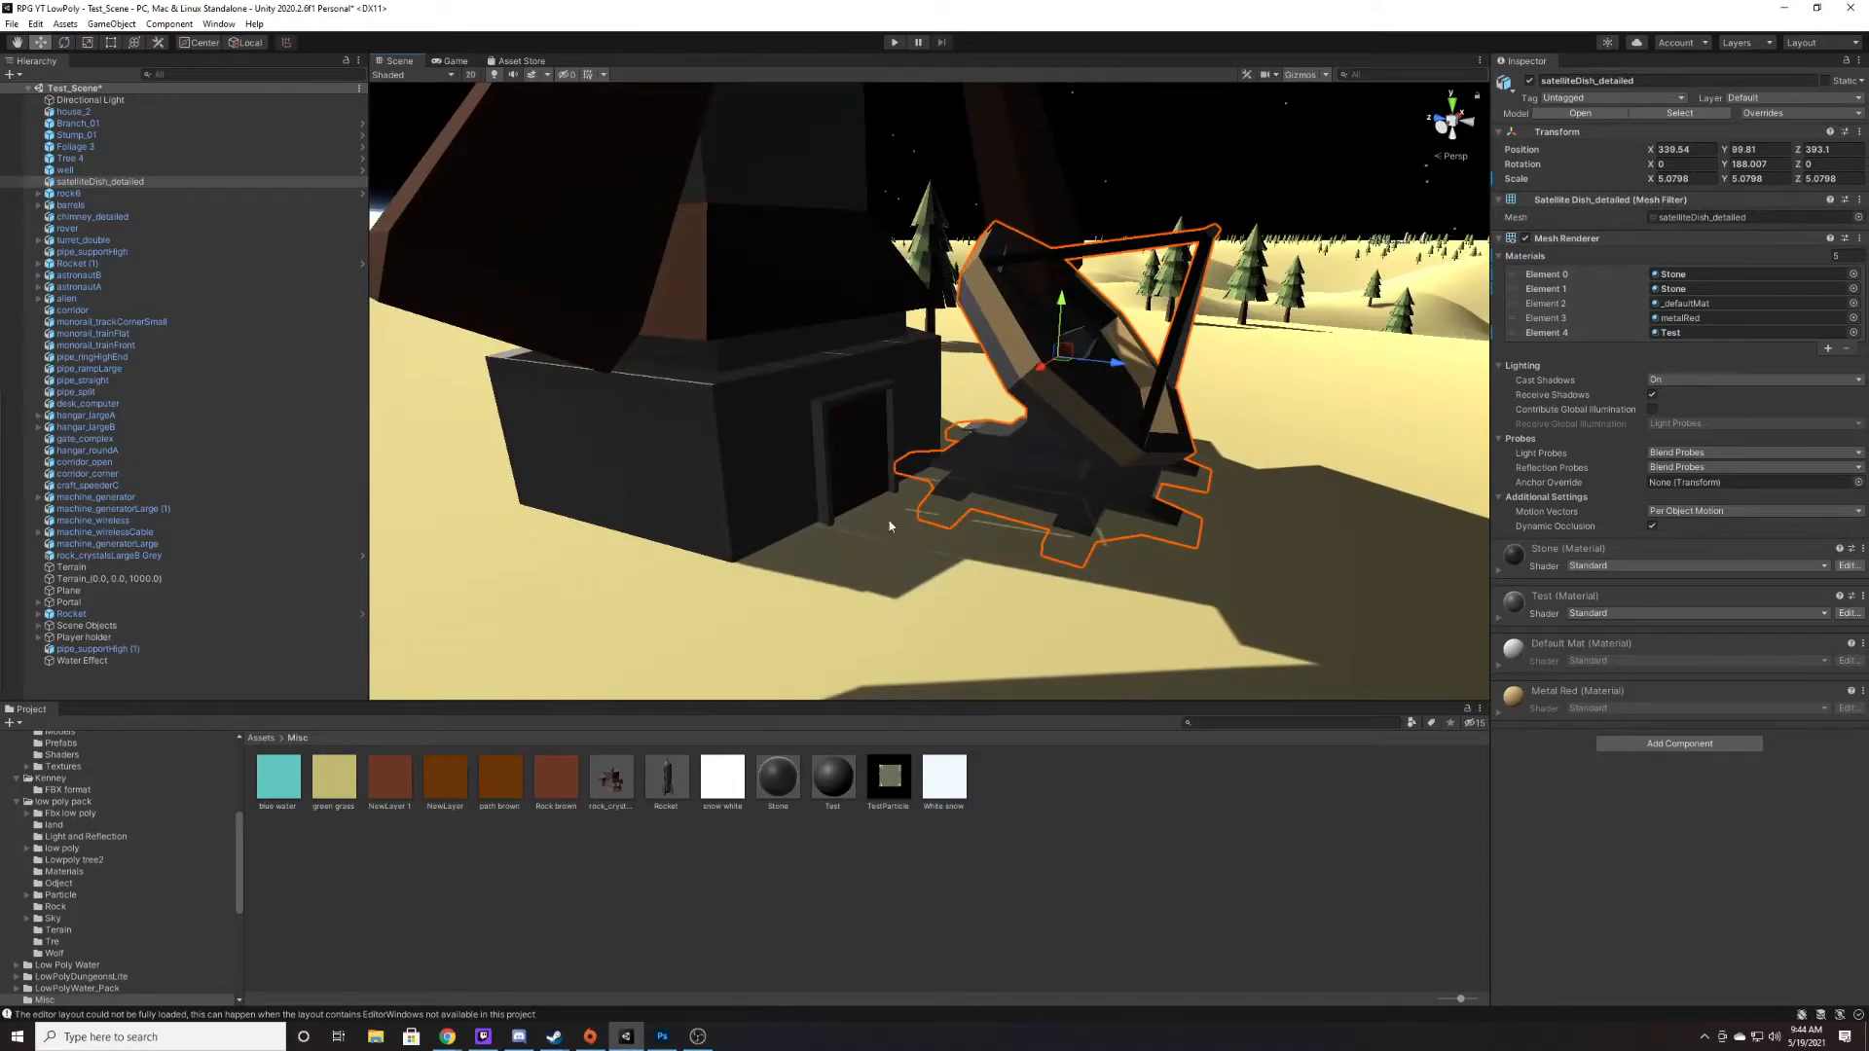
- Create a second material named BRown in the Misc folder
{"action": "left_click", "coordinate": [1160, 902]}
{"action": "right_click", "coordinate": [1160, 901]}
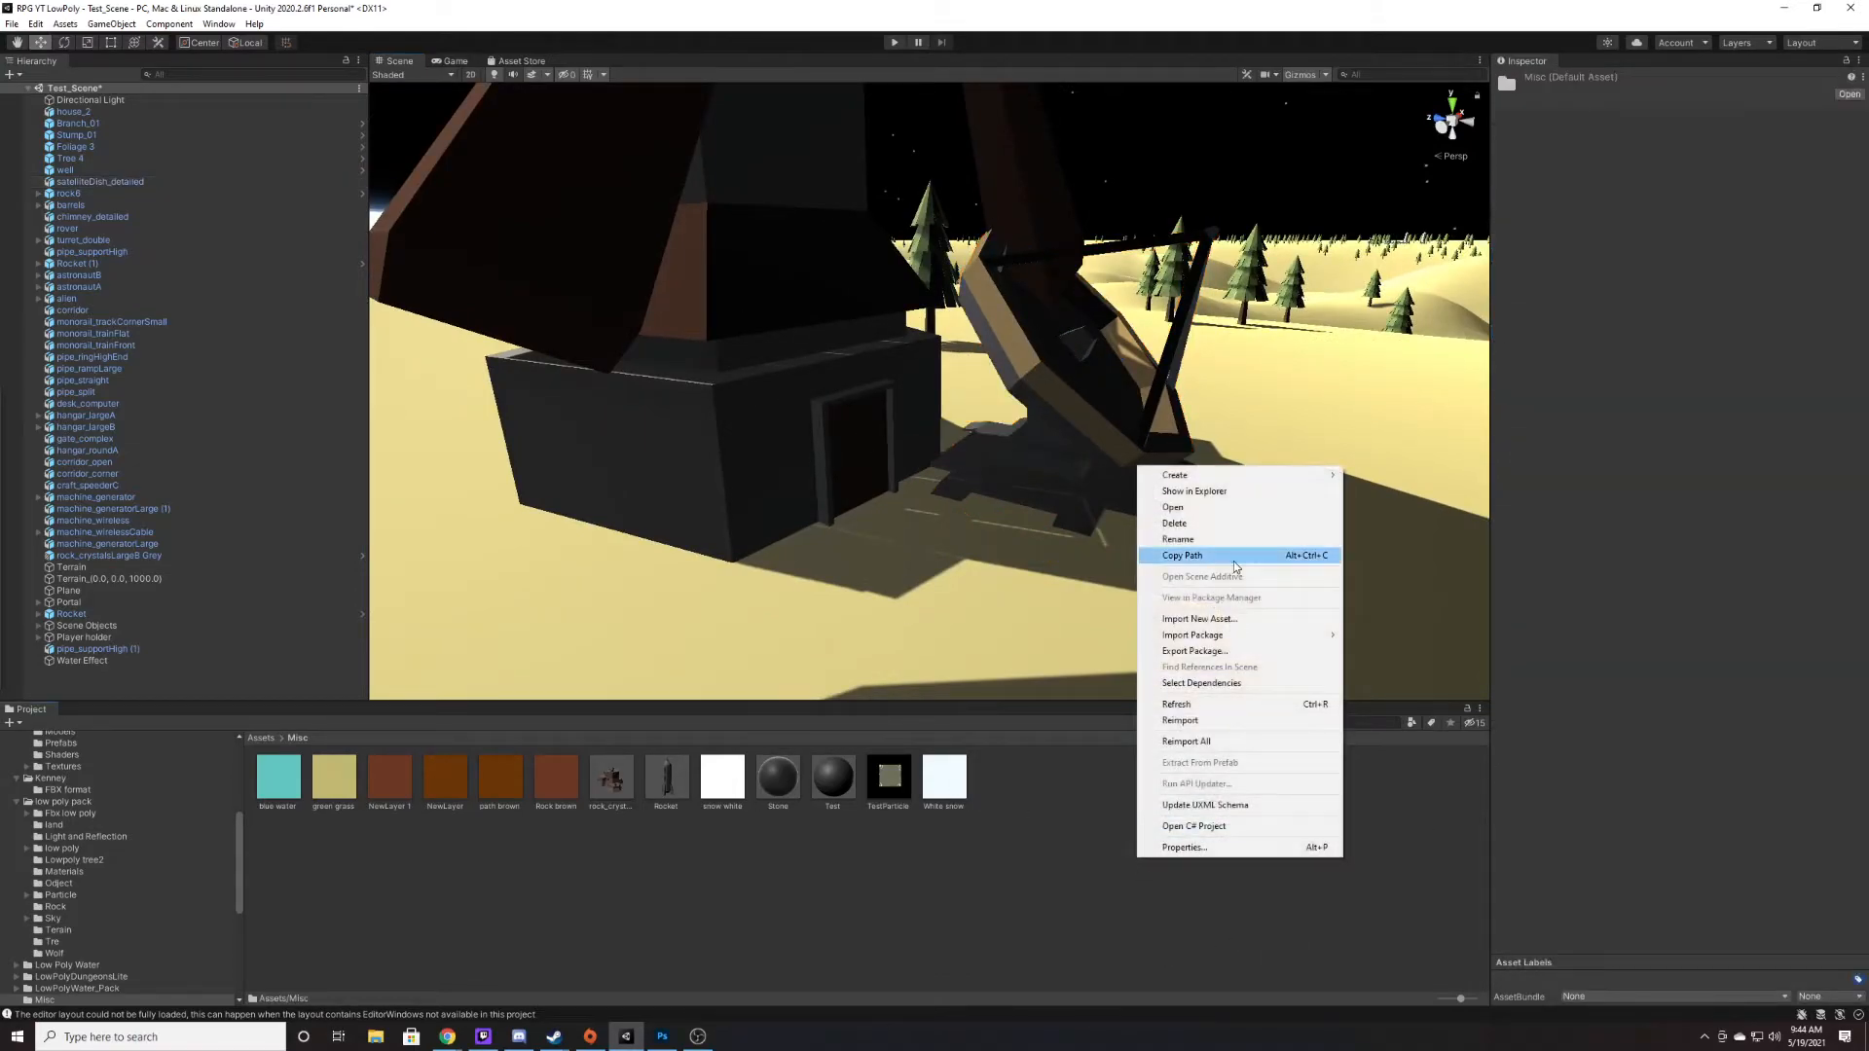
{"action": "key", "text": "m"}
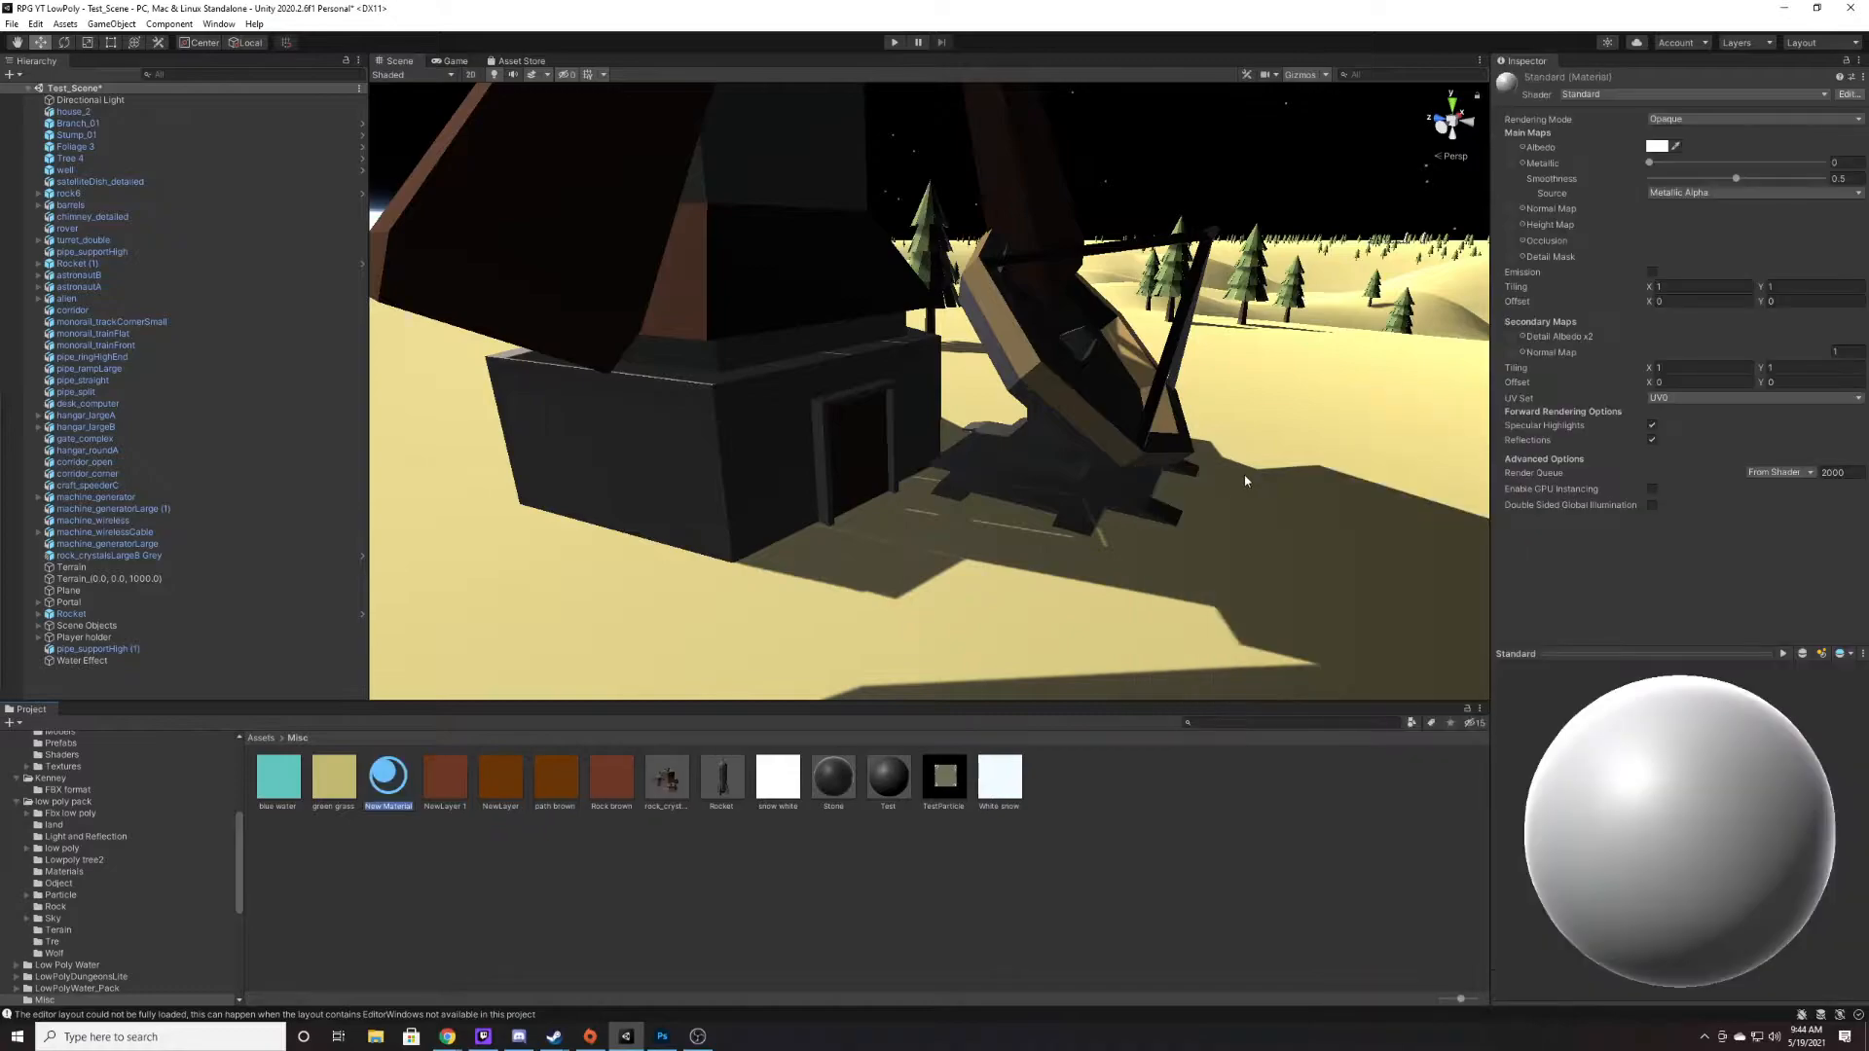
{"action": "type", "text": "BRown"}
{"action": "key", "text": "Return"}
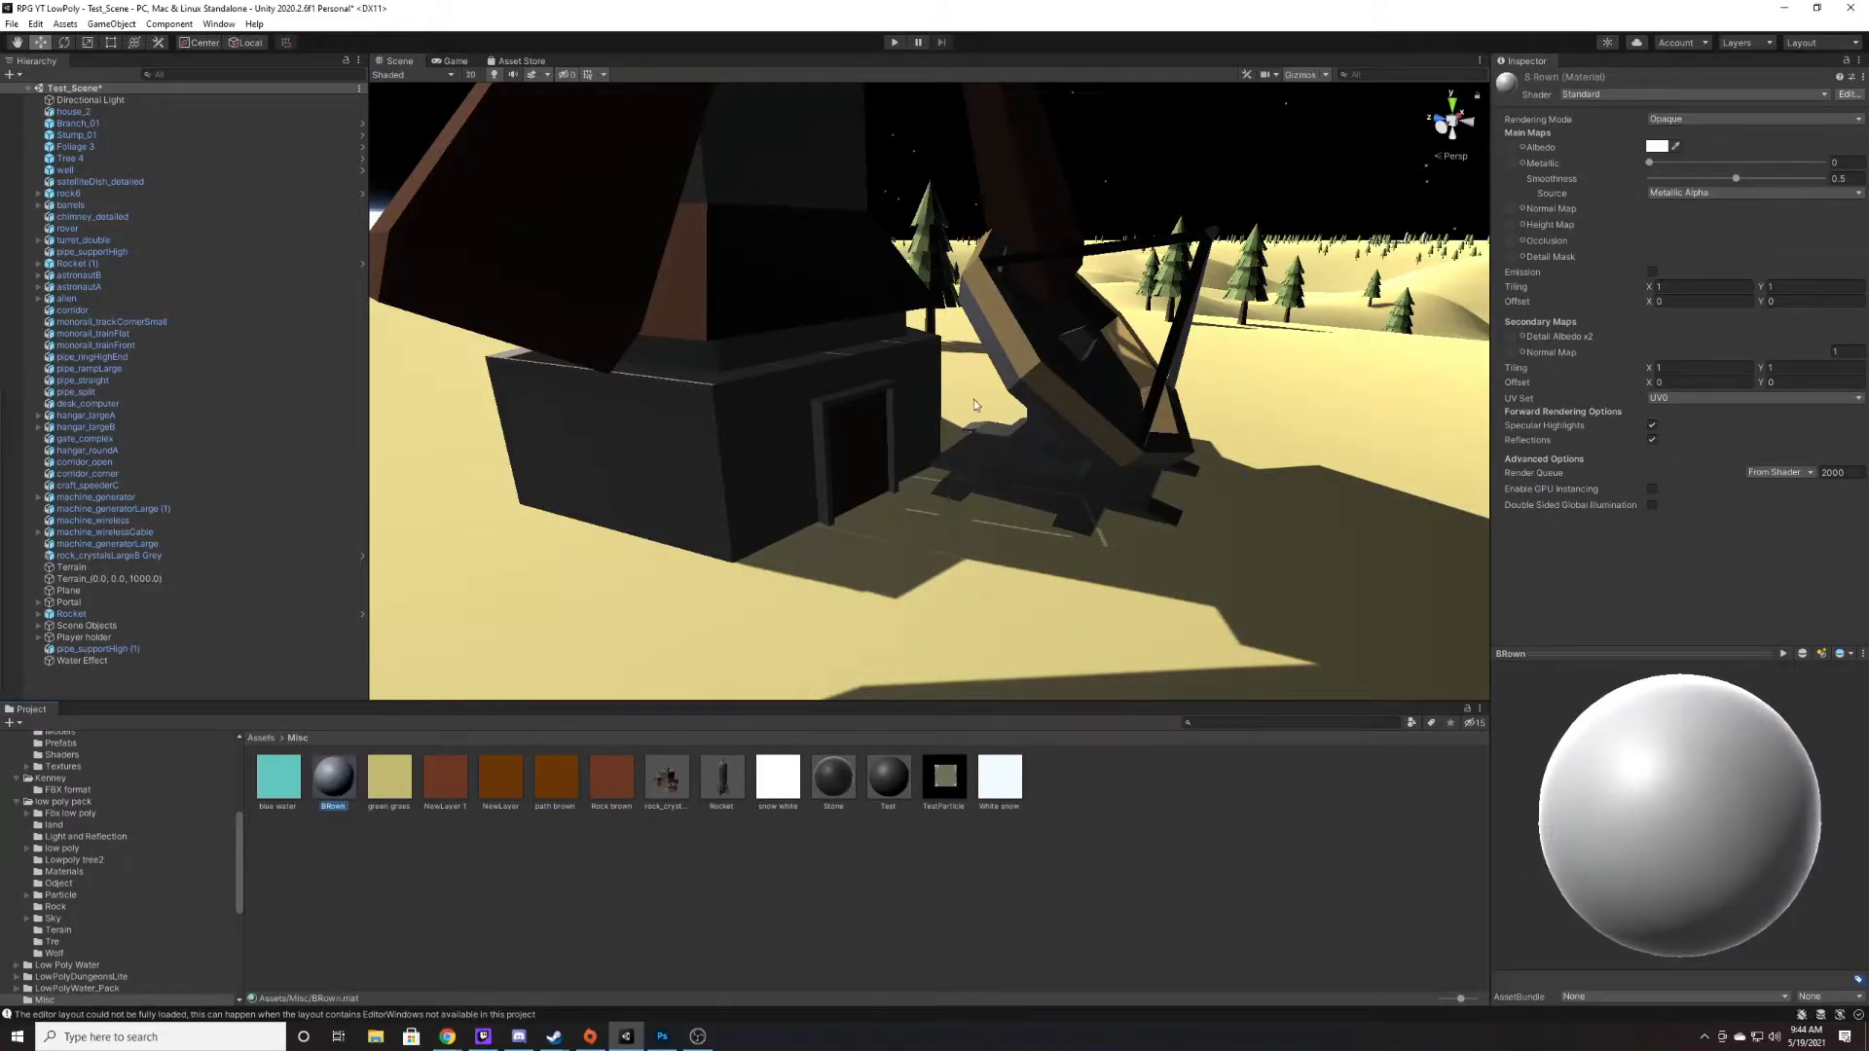
- Set BRown's albedo to the brown sampled from the windmill and assign the material to the satellite dish's metalRed slot
{"action": "left_click", "coordinate": [1675, 146]}
{"action": "left_click", "coordinate": [453, 144]}
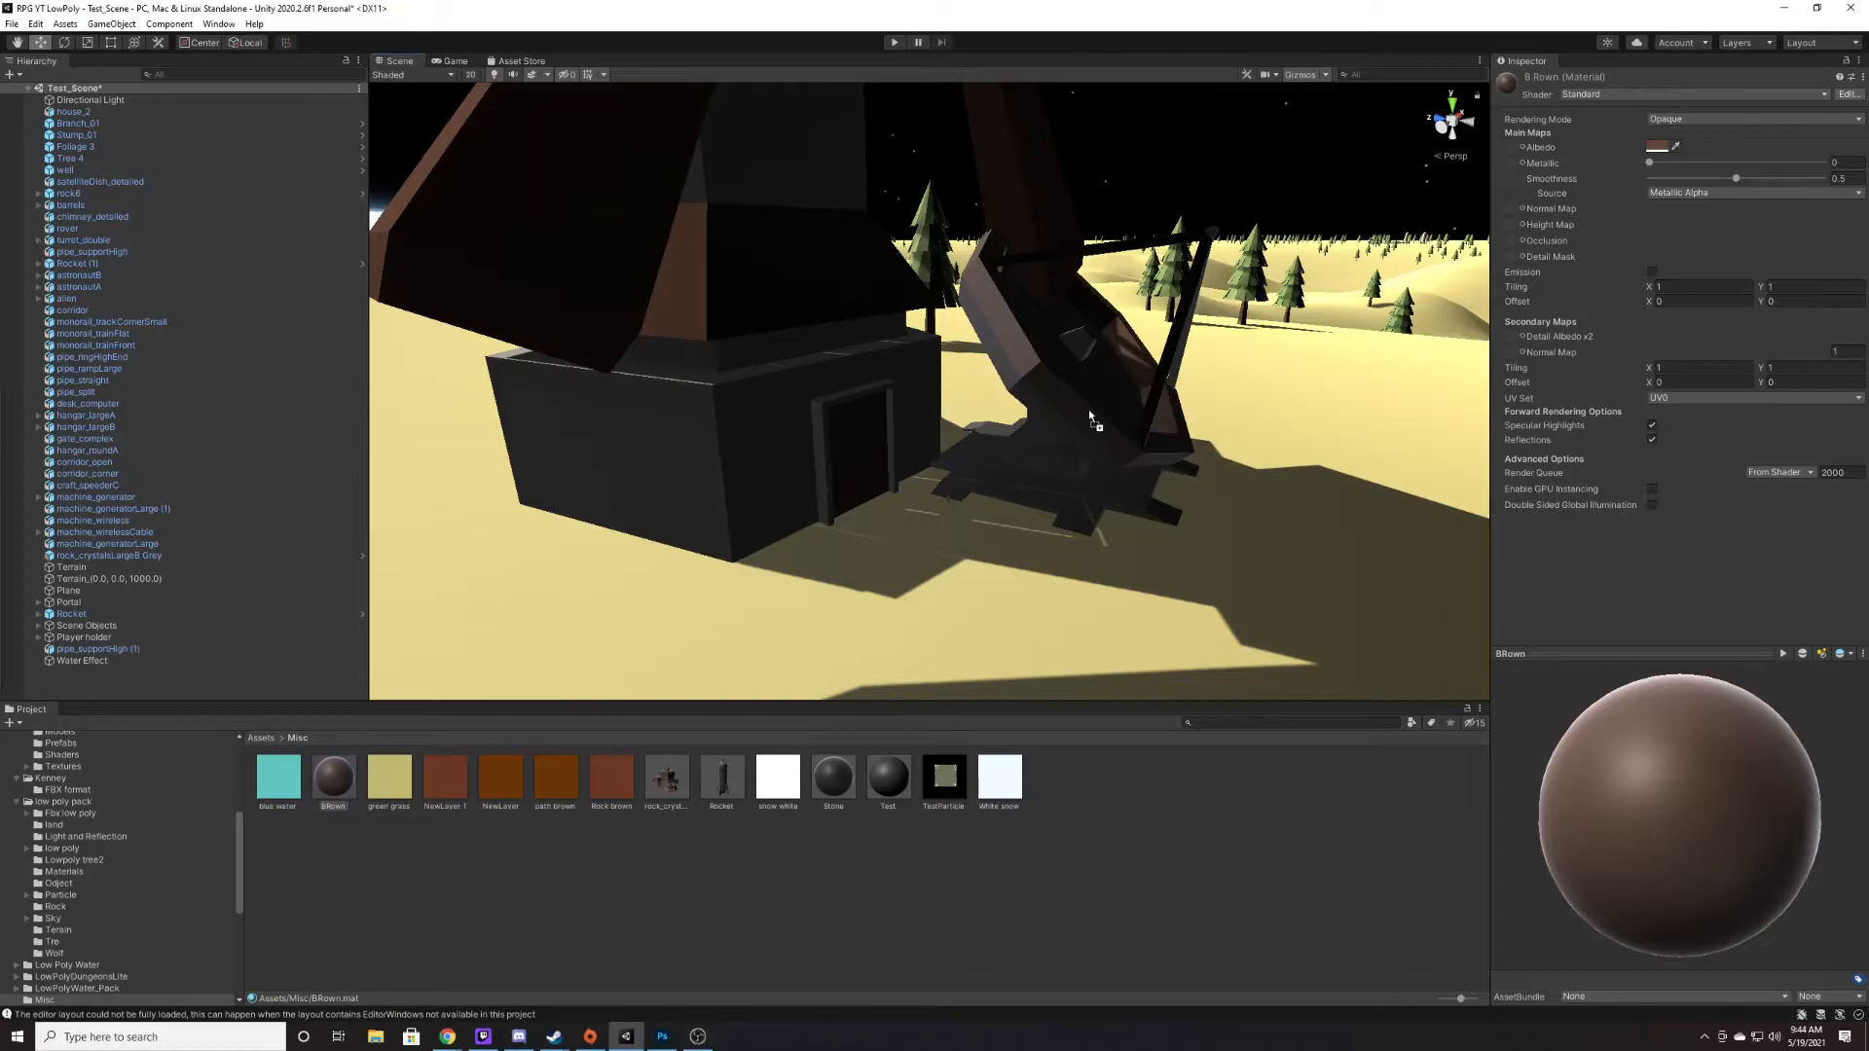
{"action": "left_click_drag", "start_coordinate": [1189, 426], "coordinate": [1267, 422], "text": "alt"}
{"action": "key", "text": "s"}
{"action": "right_click_drag", "start_coordinate": [1268, 421], "coordinate": [1160, 383]}
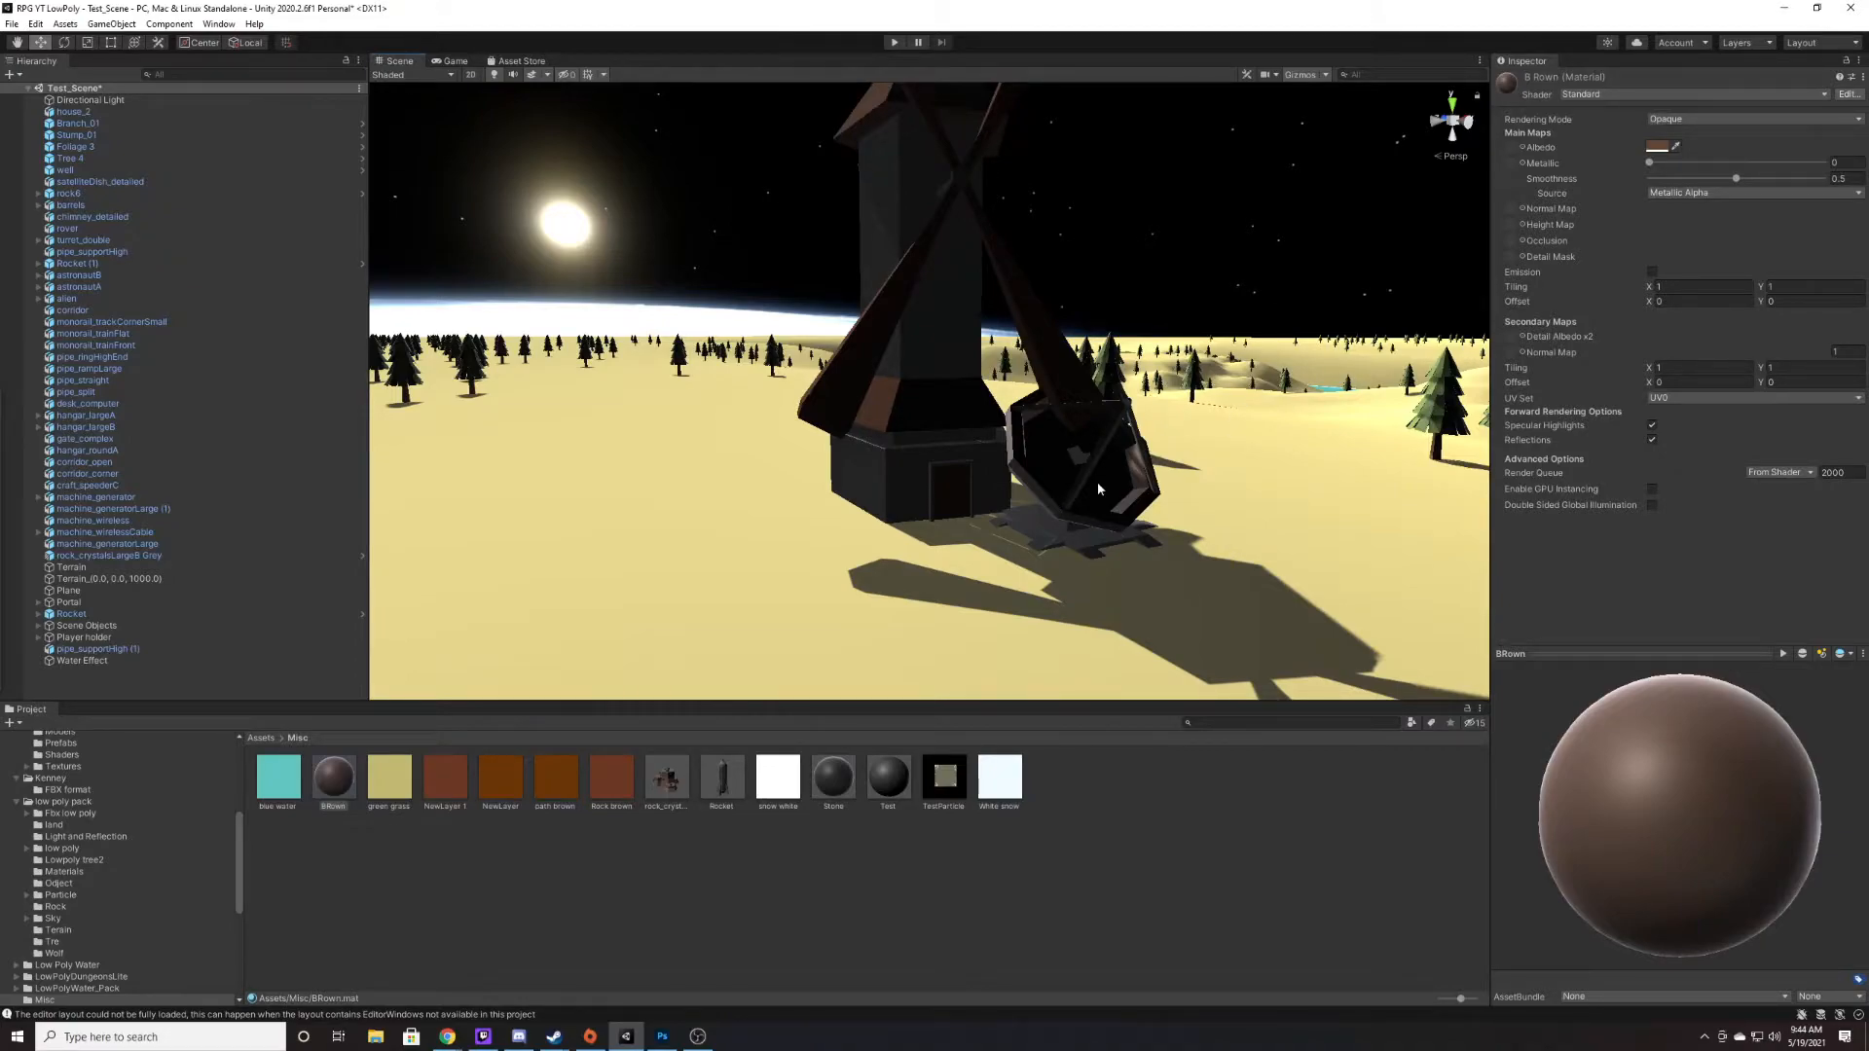
- Save the recoloured satellite dish as a prefab variant in the Misc folder and place an instance of it in the scene
{"action": "left_click", "coordinate": [1094, 487]}
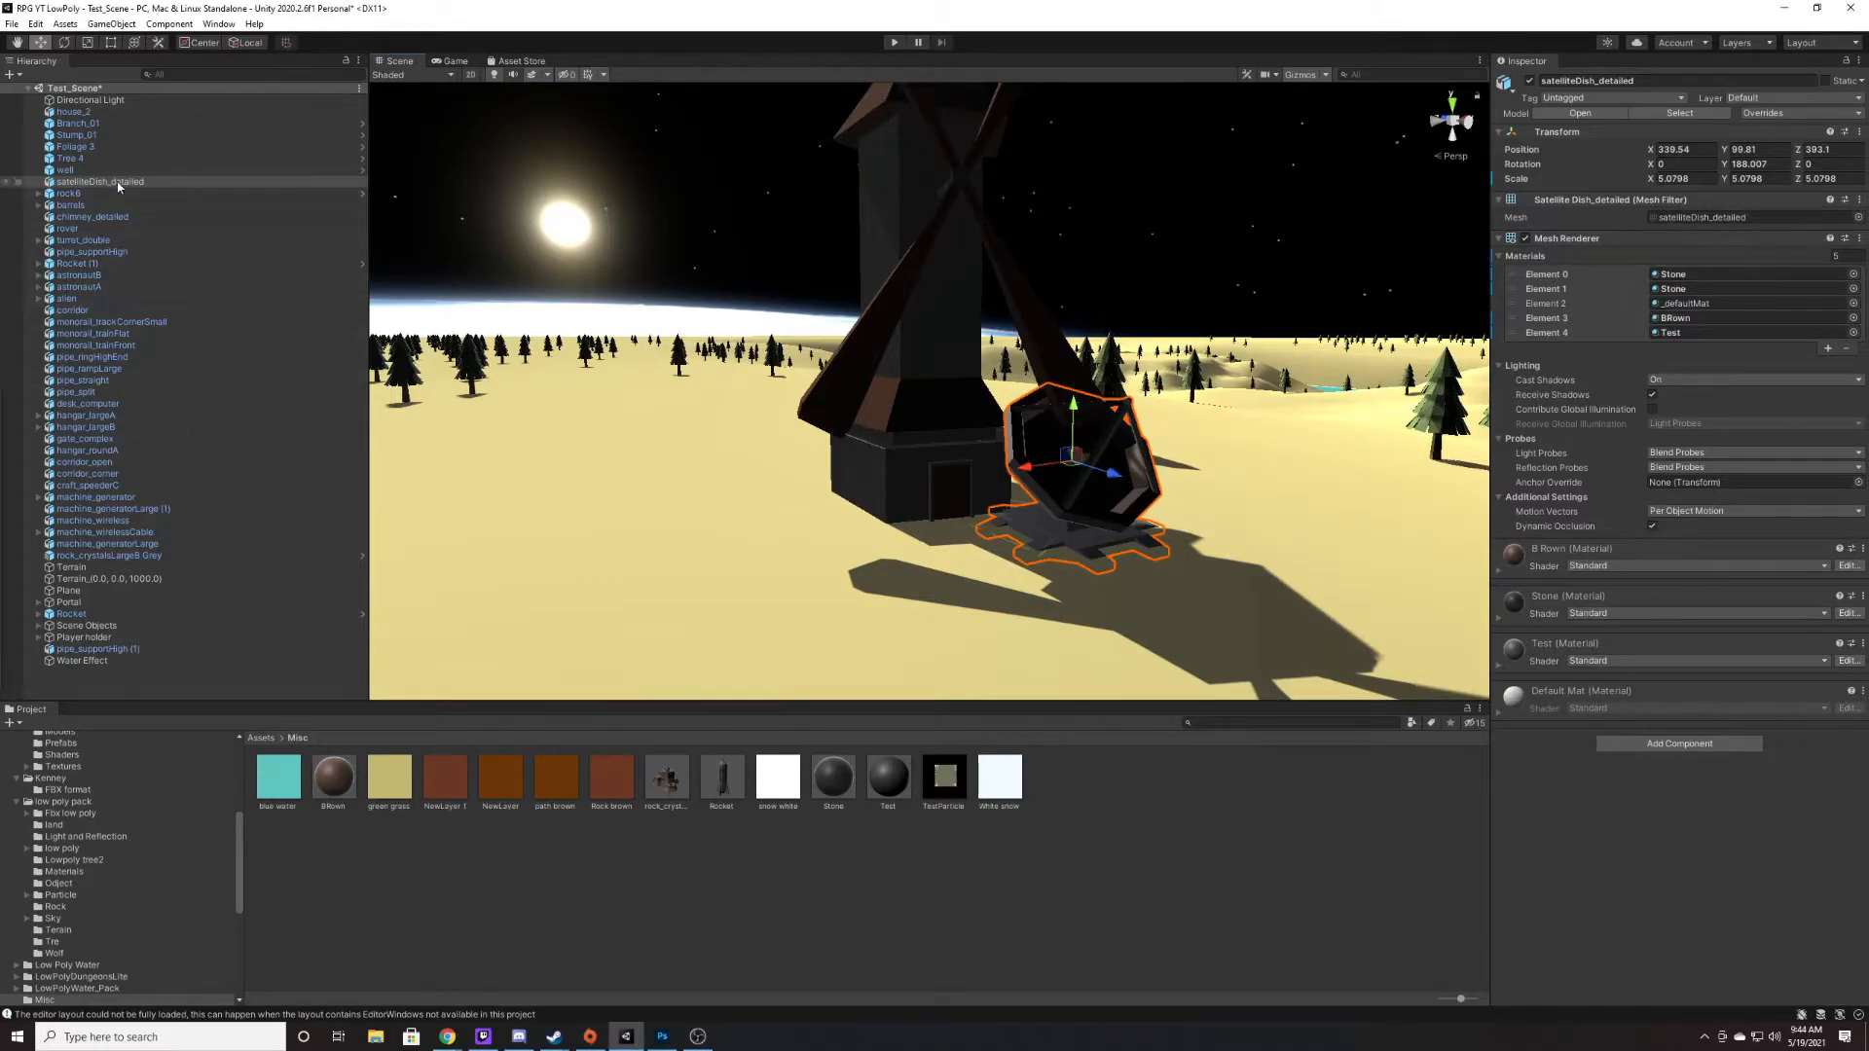
{"action": "left_click_drag", "start_coordinate": [1129, 785], "coordinate": [1129, 784]}
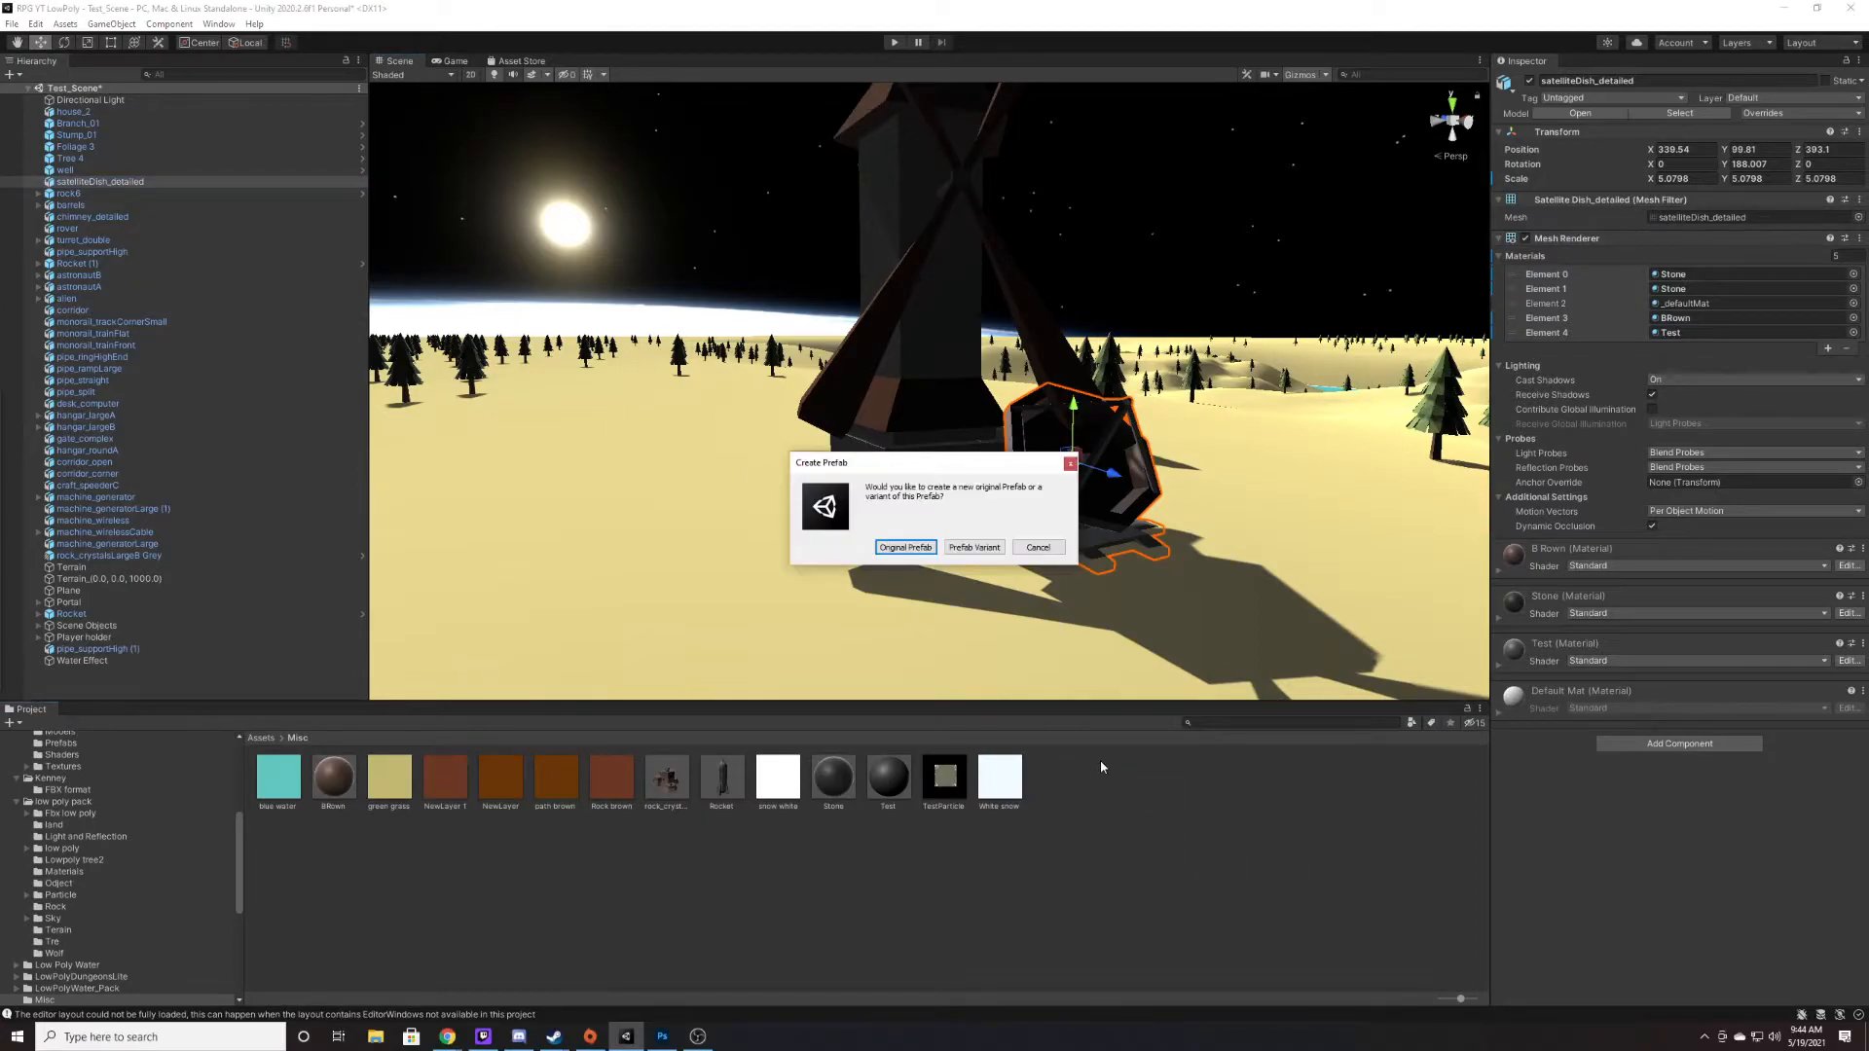
{"action": "left_click", "coordinate": [975, 547]}
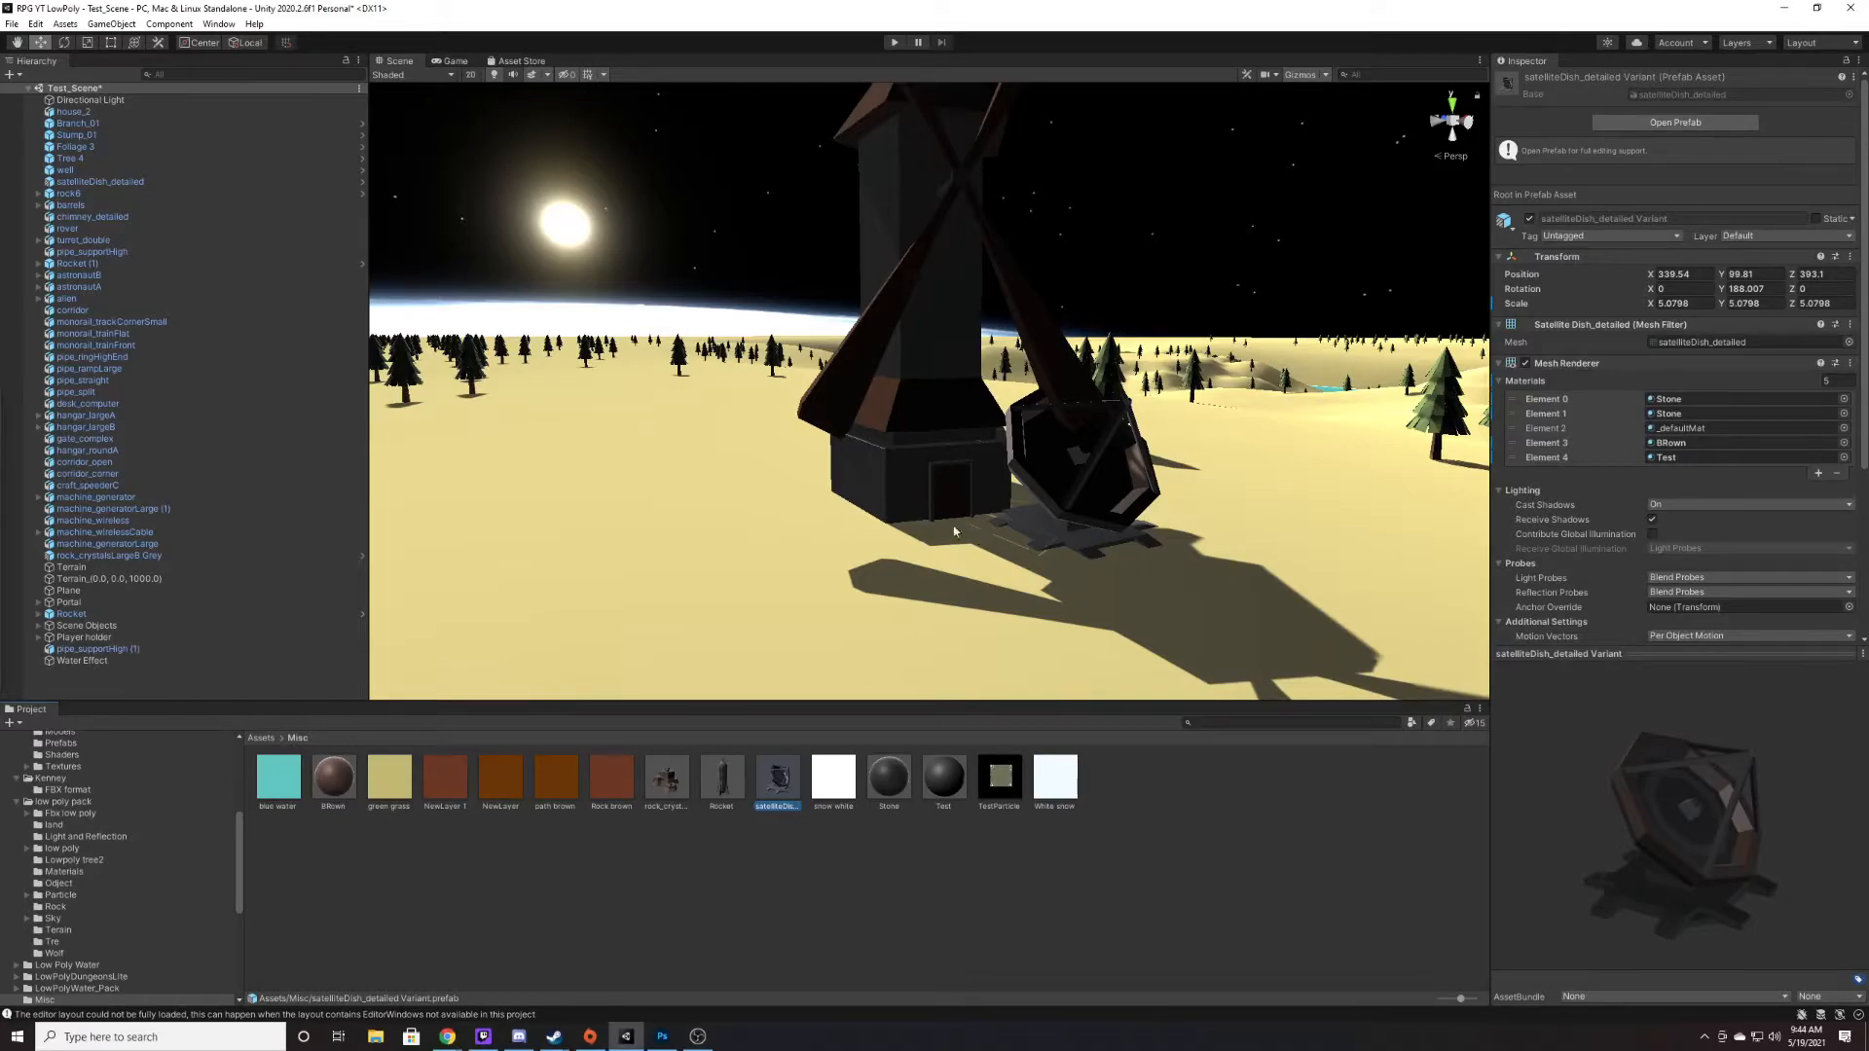
{"action": "left_click_drag", "start_coordinate": [746, 776], "coordinate": [737, 688]}
{"action": "left_click", "coordinate": [662, 304]}
- Select the well in the scene, then find its albedo texture in the AssetsStore/Weel/Assets/Textures folder
{"action": "key", "text": "w"}
{"action": "right_click_drag", "start_coordinate": [664, 304], "coordinate": [670, 223]}
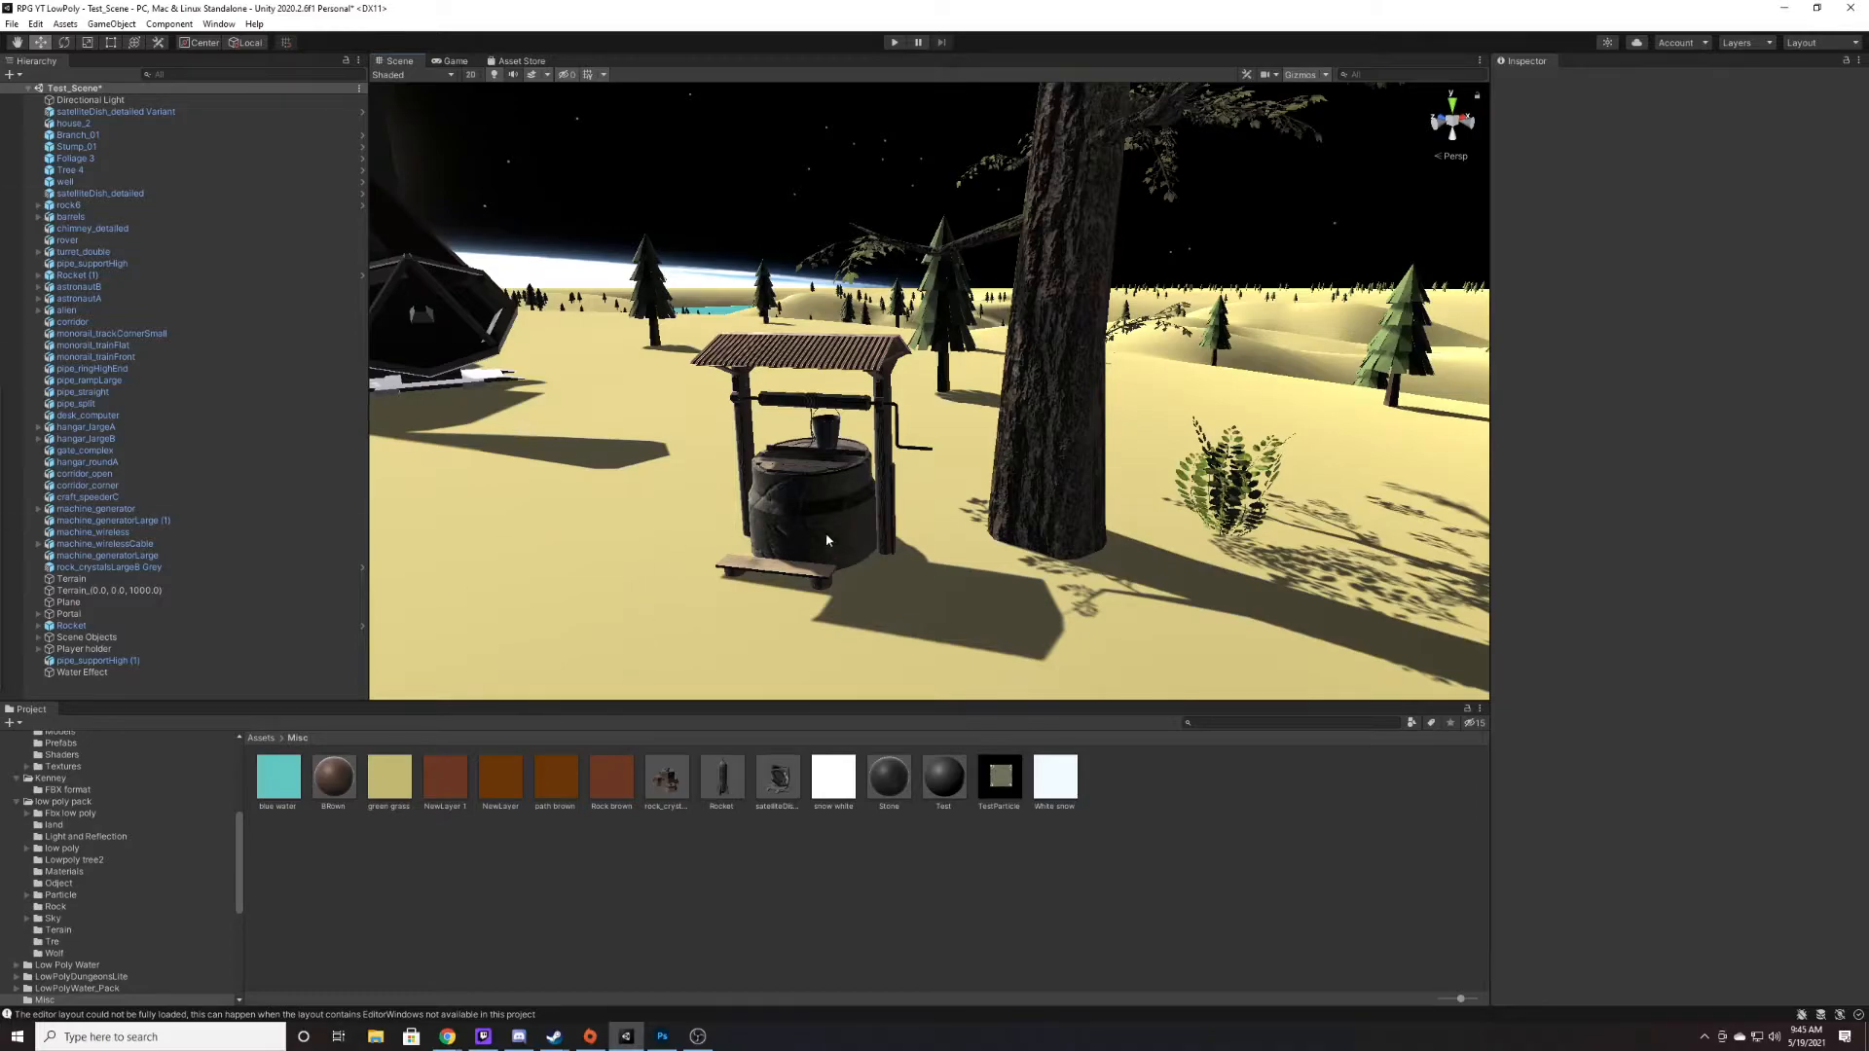
{"action": "left_click", "coordinate": [860, 581]}
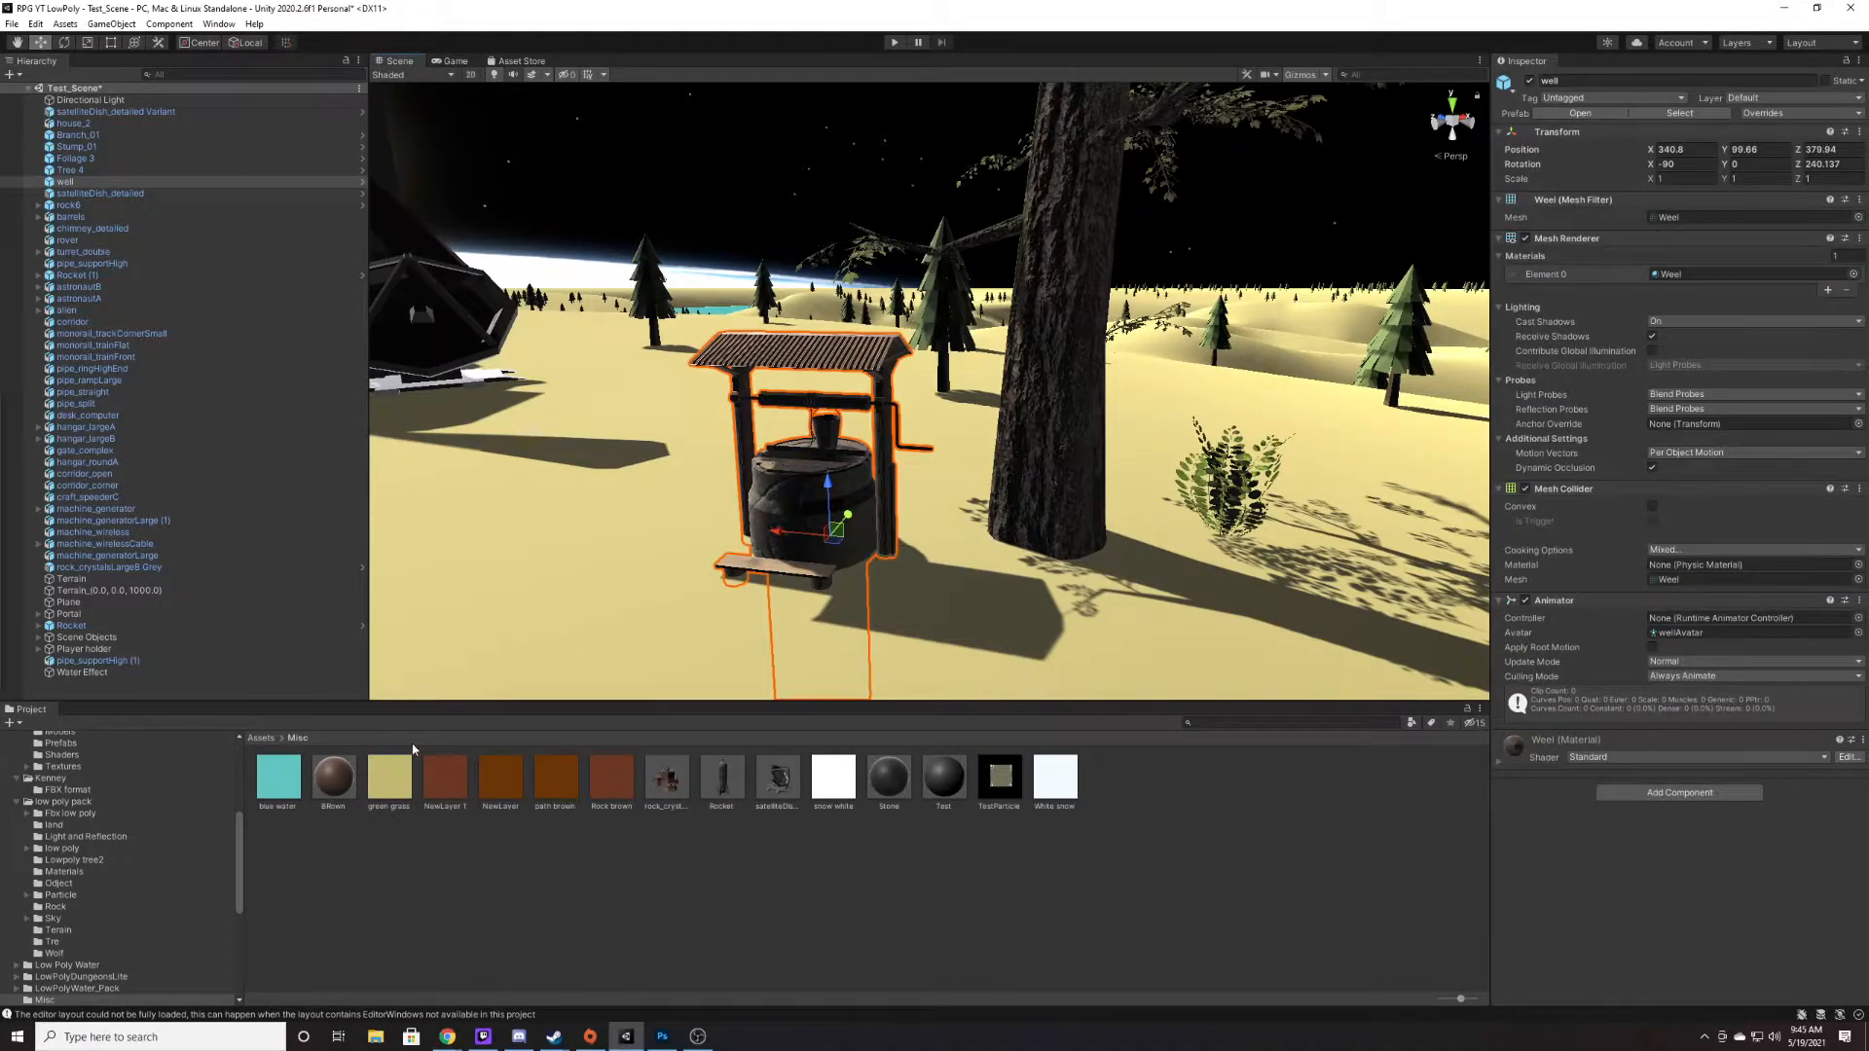
{"action": "left_click", "coordinate": [260, 738]}
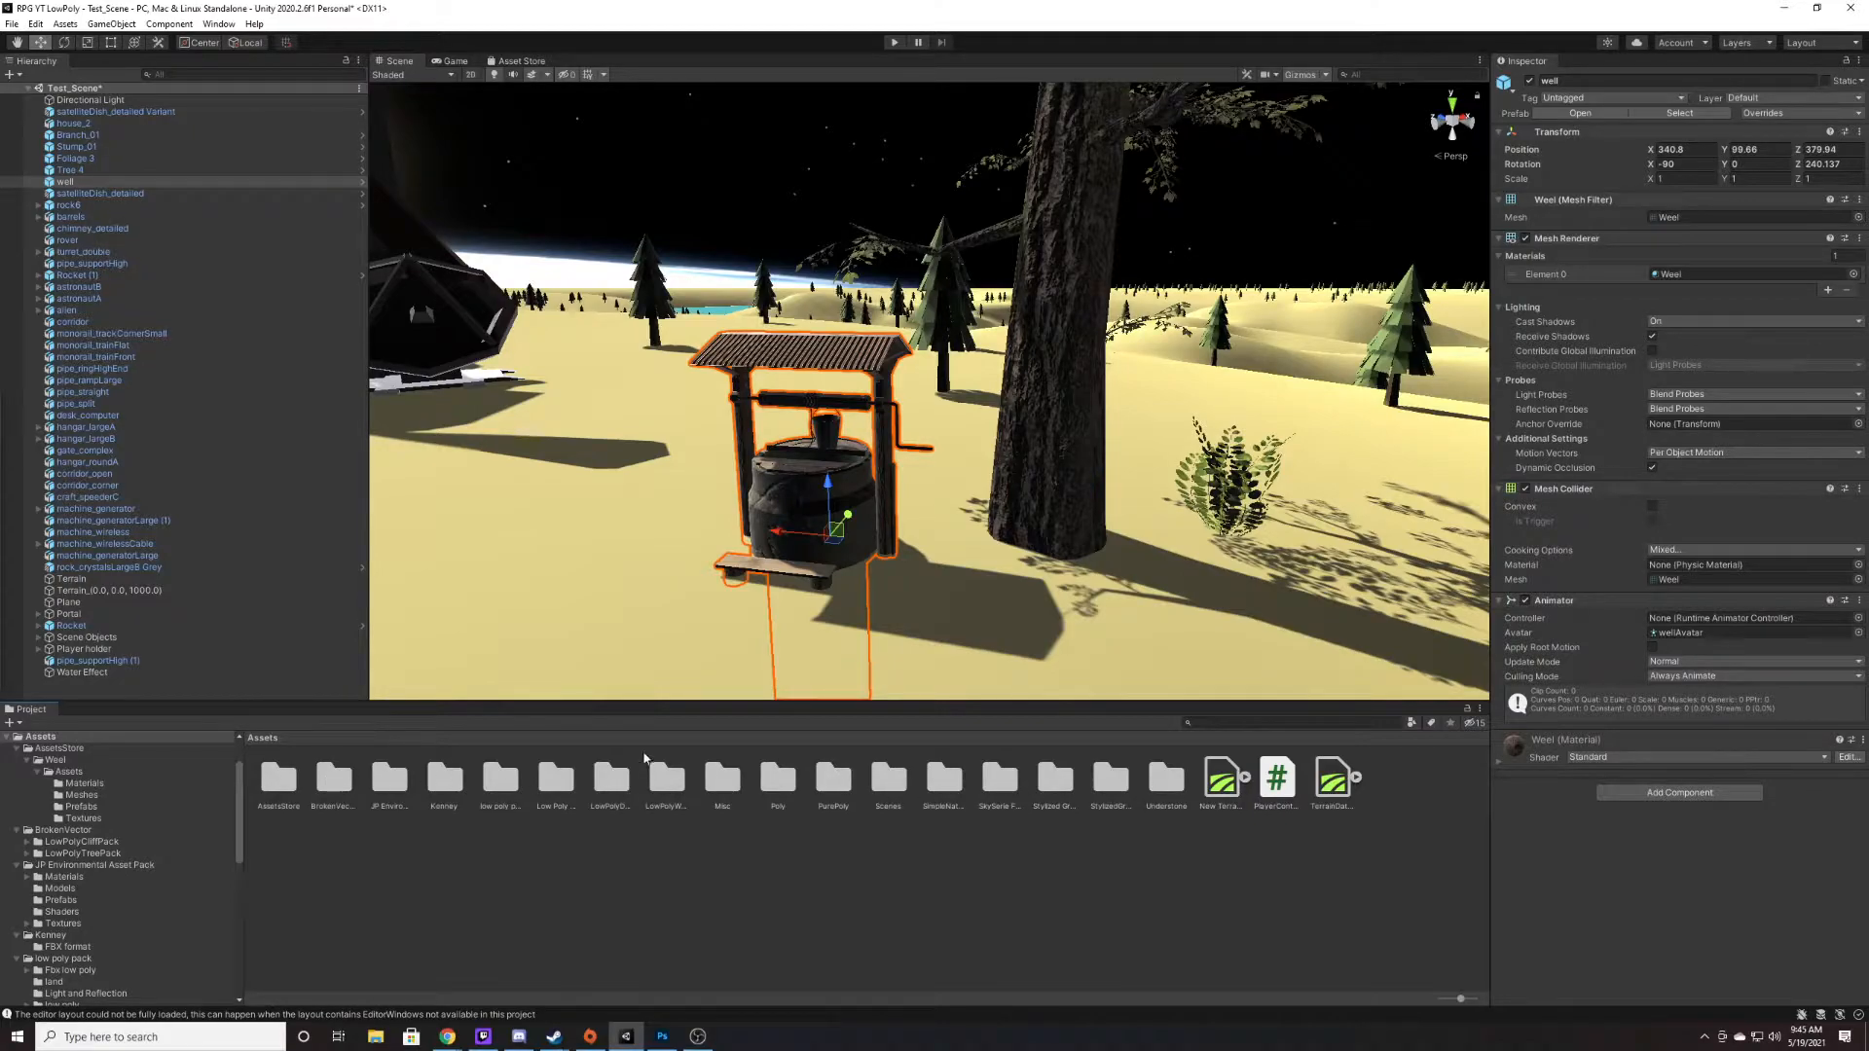
{"action": "double_click", "coordinate": [295, 783]}
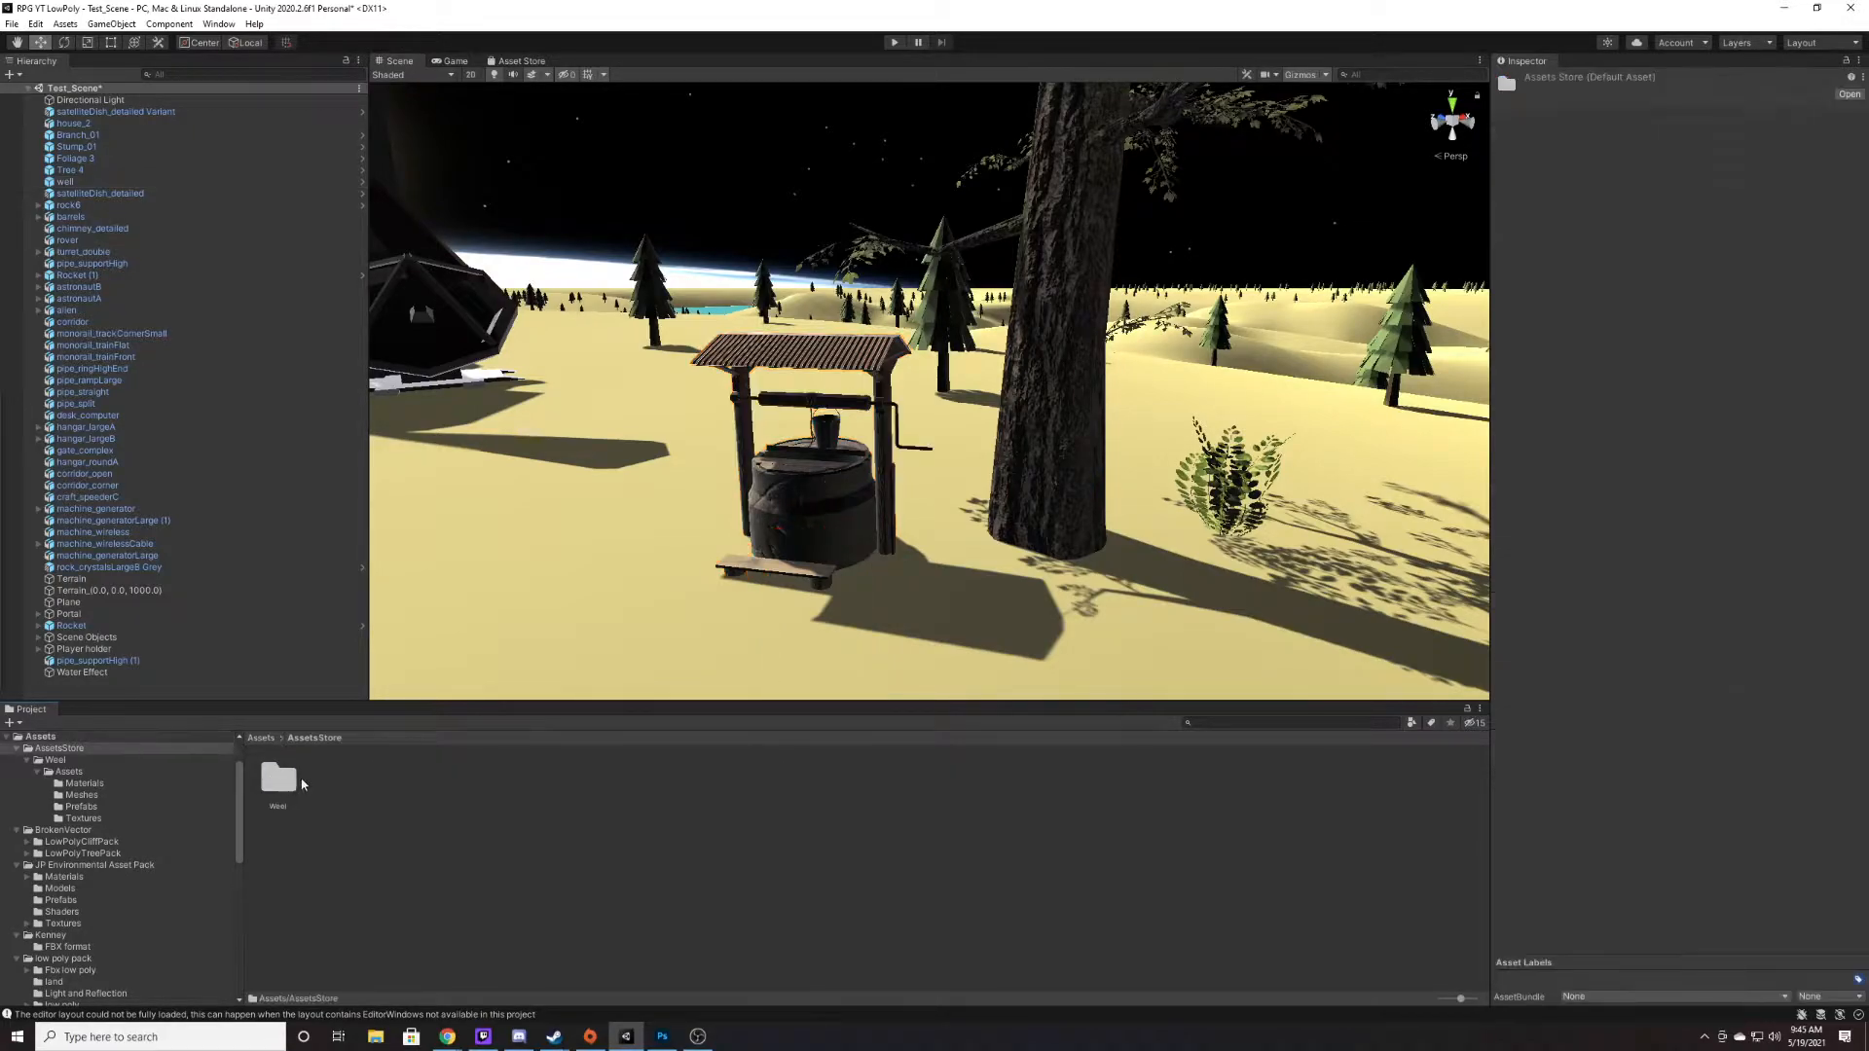
{"action": "double_click", "coordinate": [282, 781]}
{"action": "left_click", "coordinate": [289, 784]}
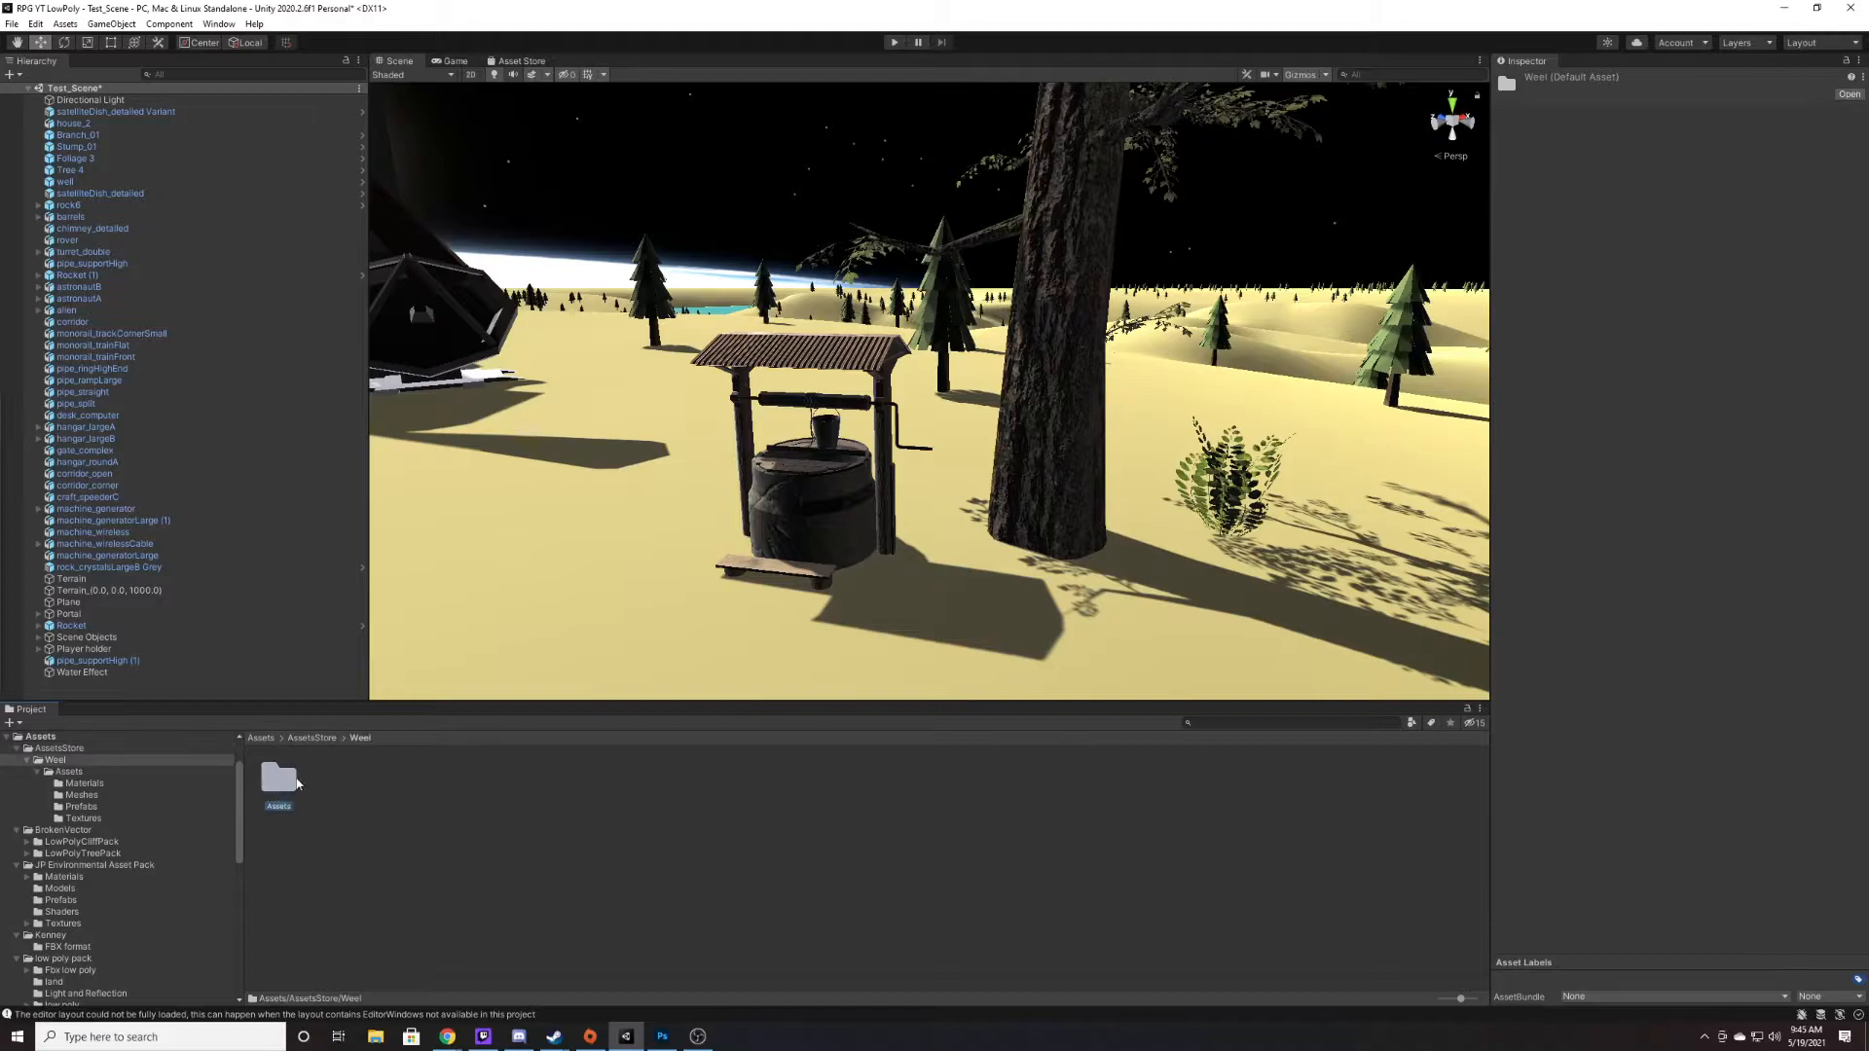
{"action": "double_click", "coordinate": [289, 784]}
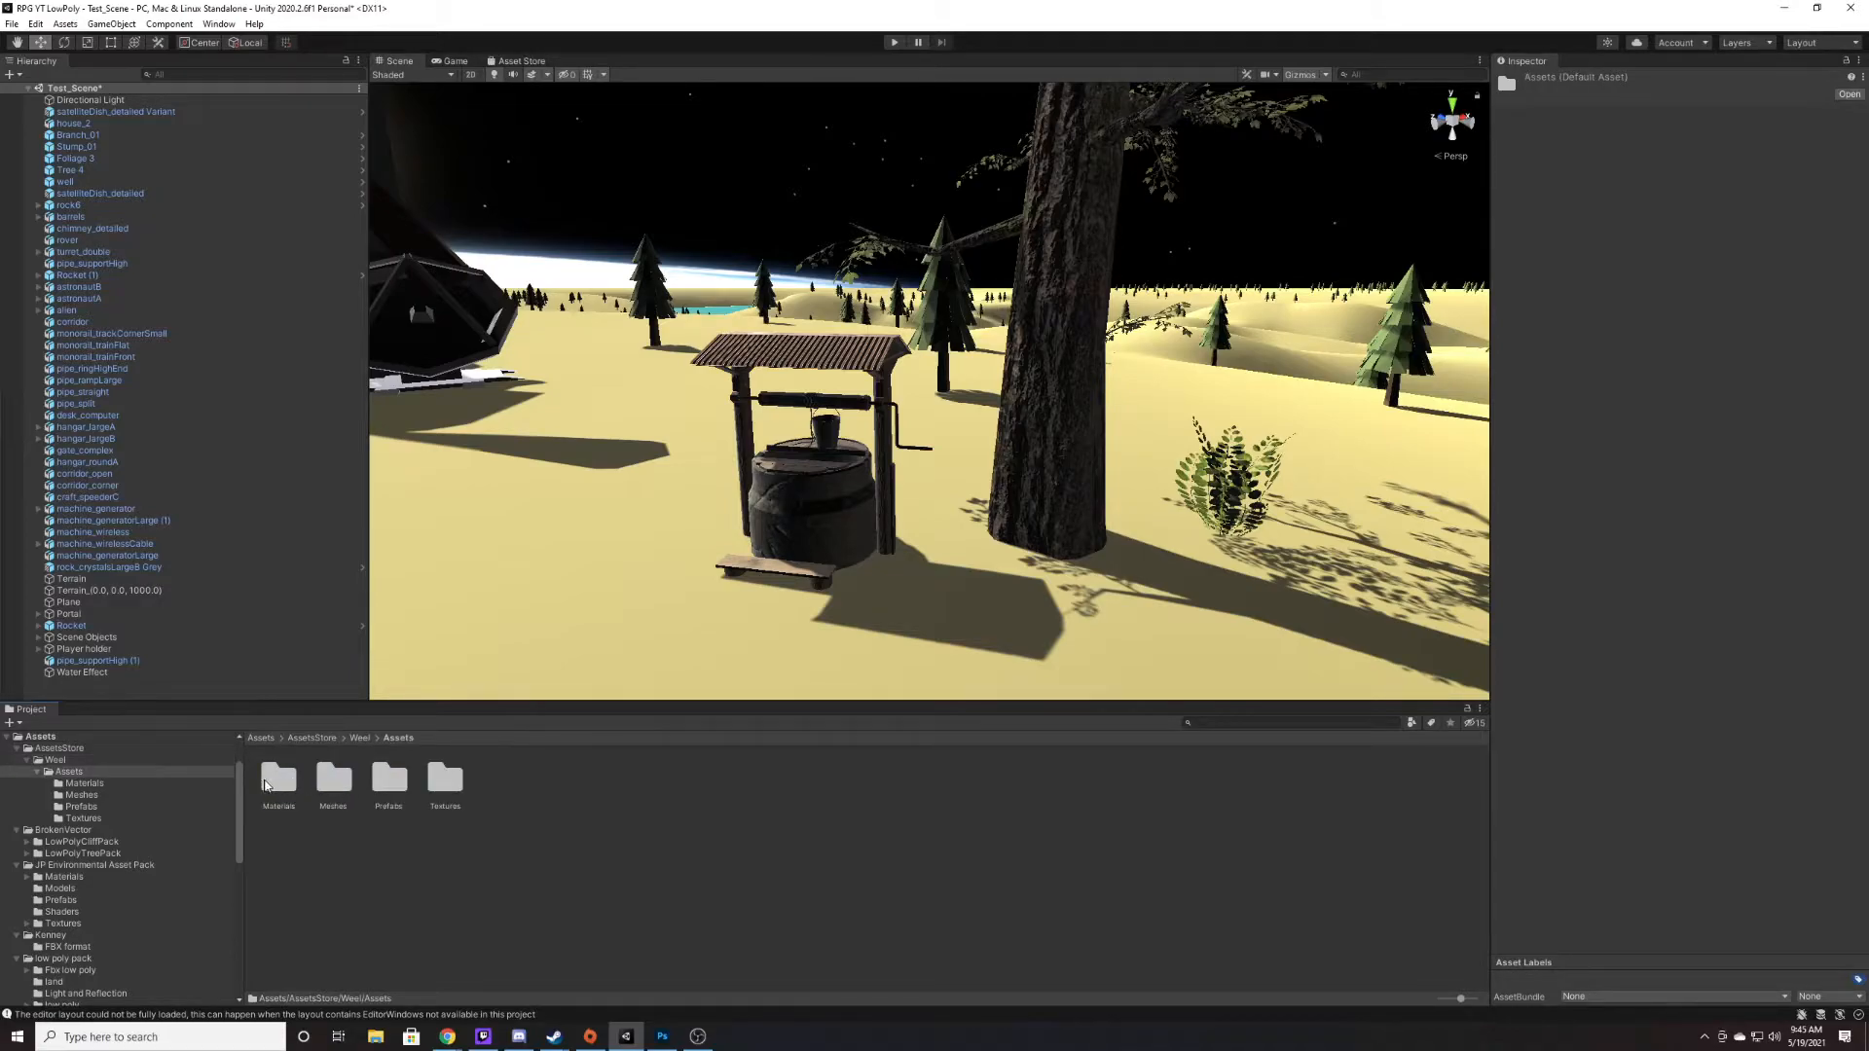
{"action": "left_click", "coordinate": [436, 778]}
{"action": "double_click", "coordinate": [440, 778]}
{"action": "left_click", "coordinate": [278, 779]}
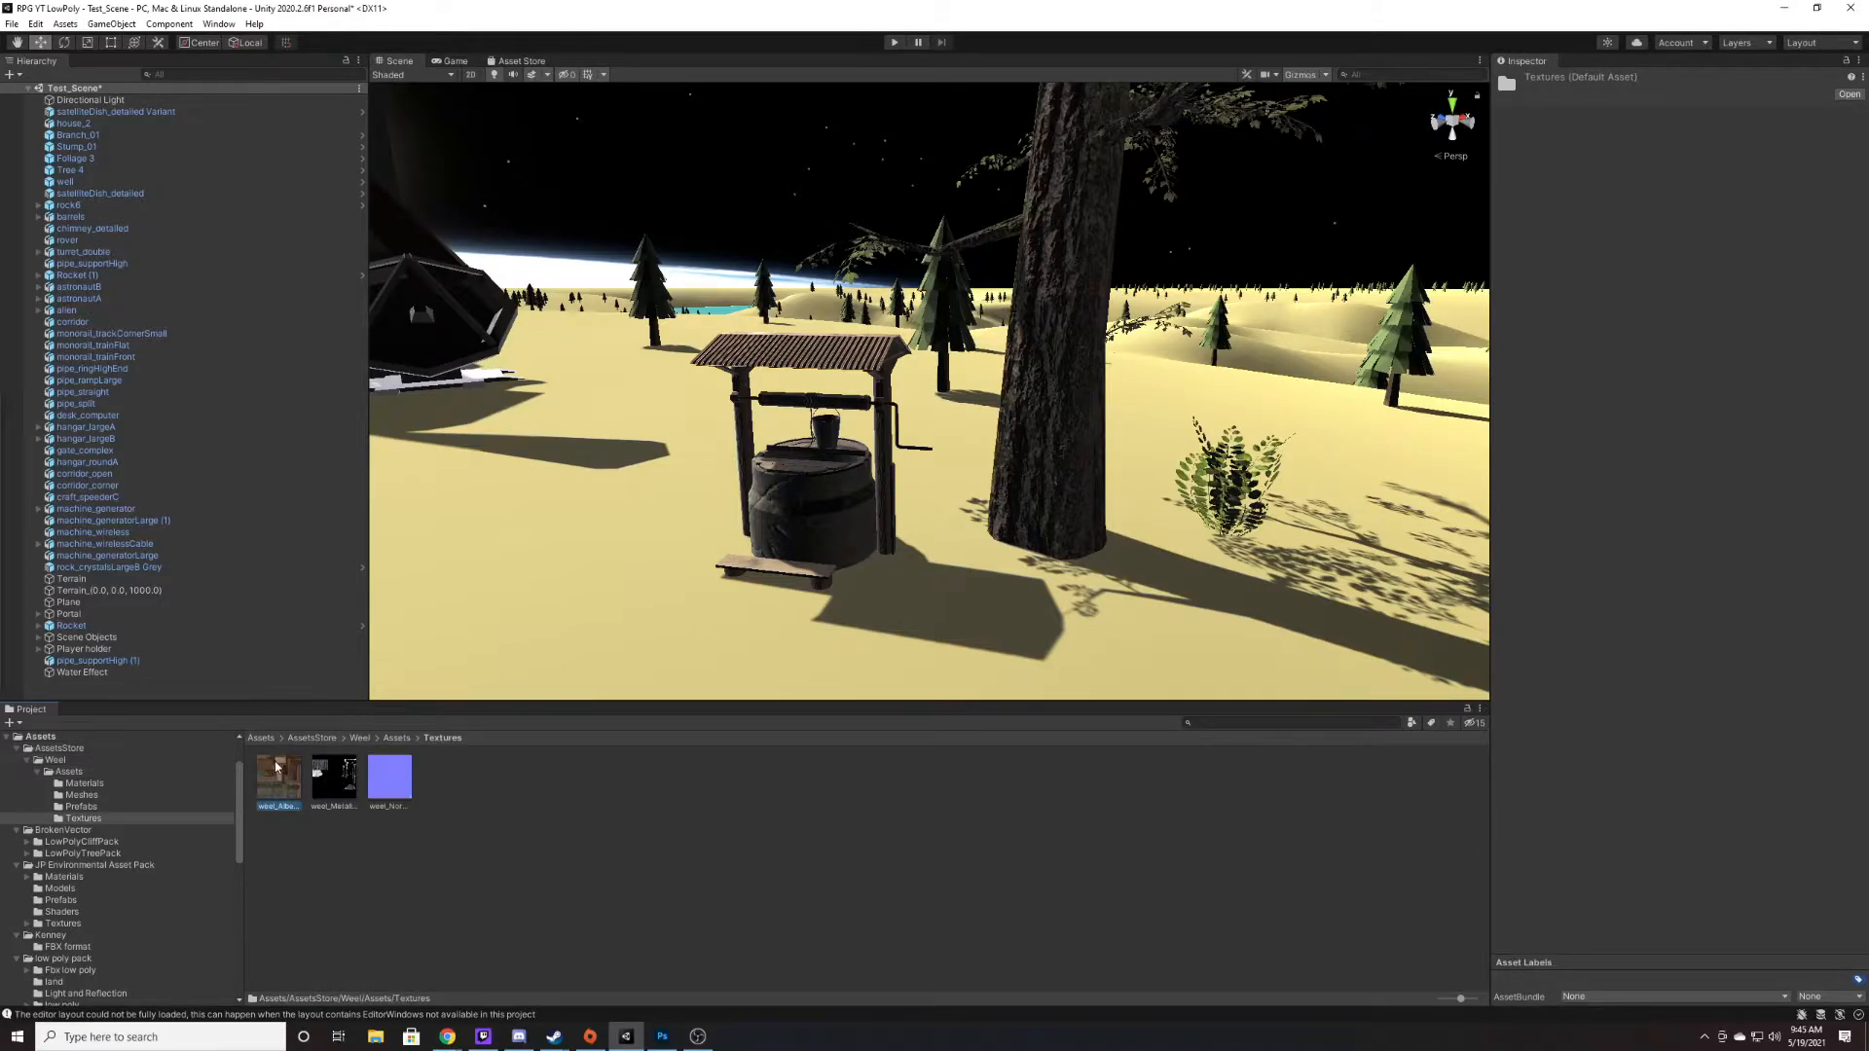
- Inspect the well's metallic smoothness, normal and albedo textures, and look closely at the stone barrel they are applied to
{"action": "left_click", "coordinate": [349, 781]}
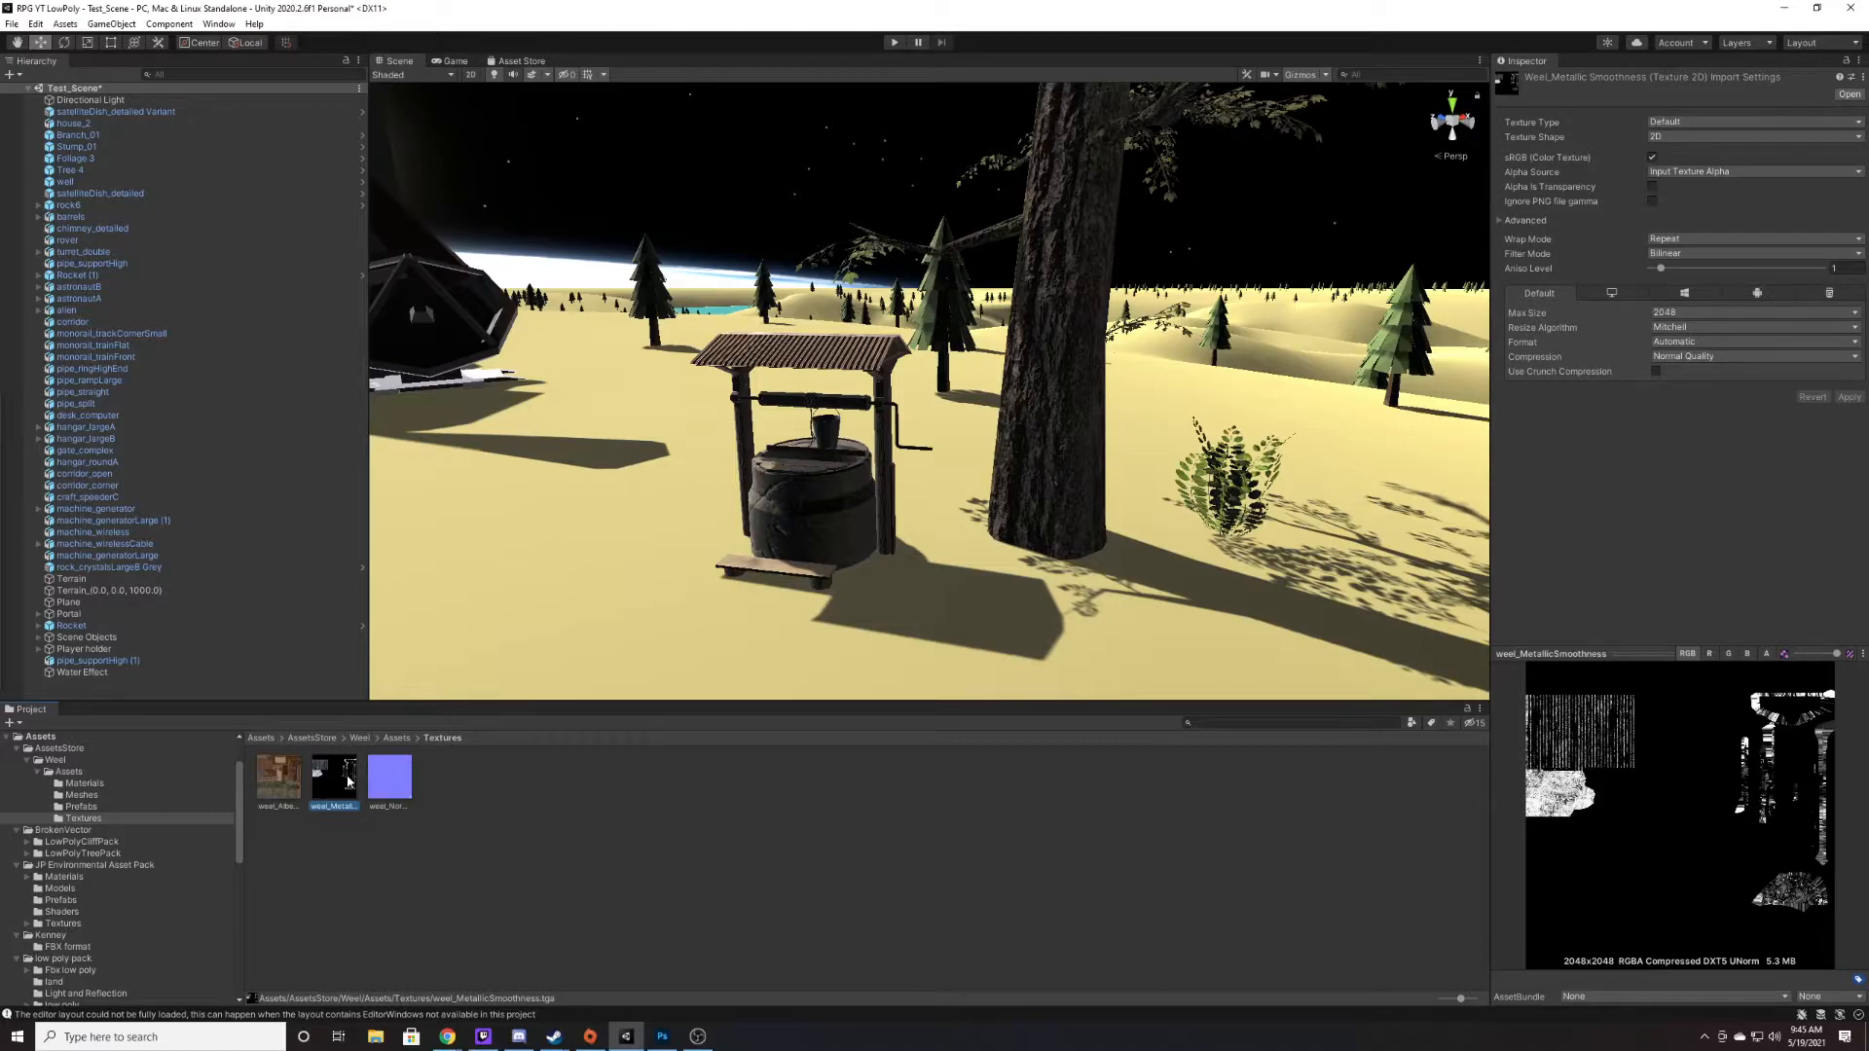
{"action": "left_click", "coordinate": [397, 779]}
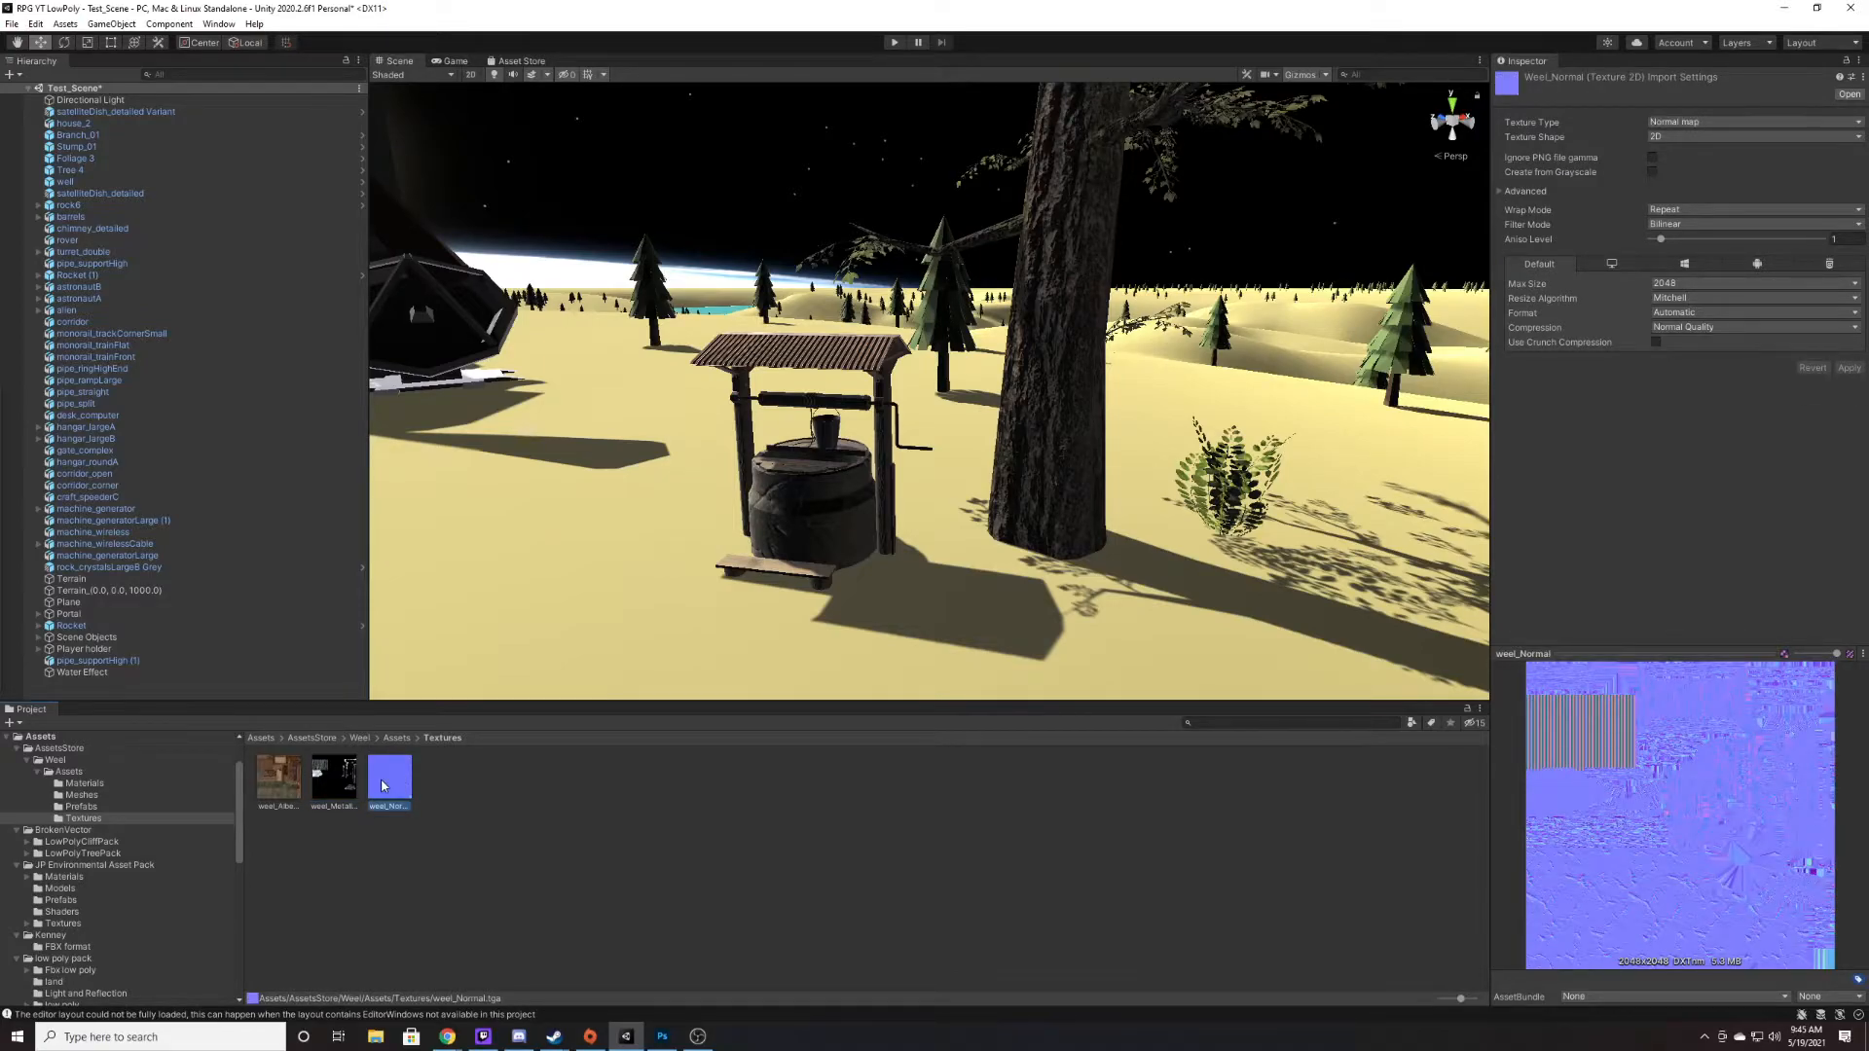
{"action": "left_click", "coordinate": [285, 784]}
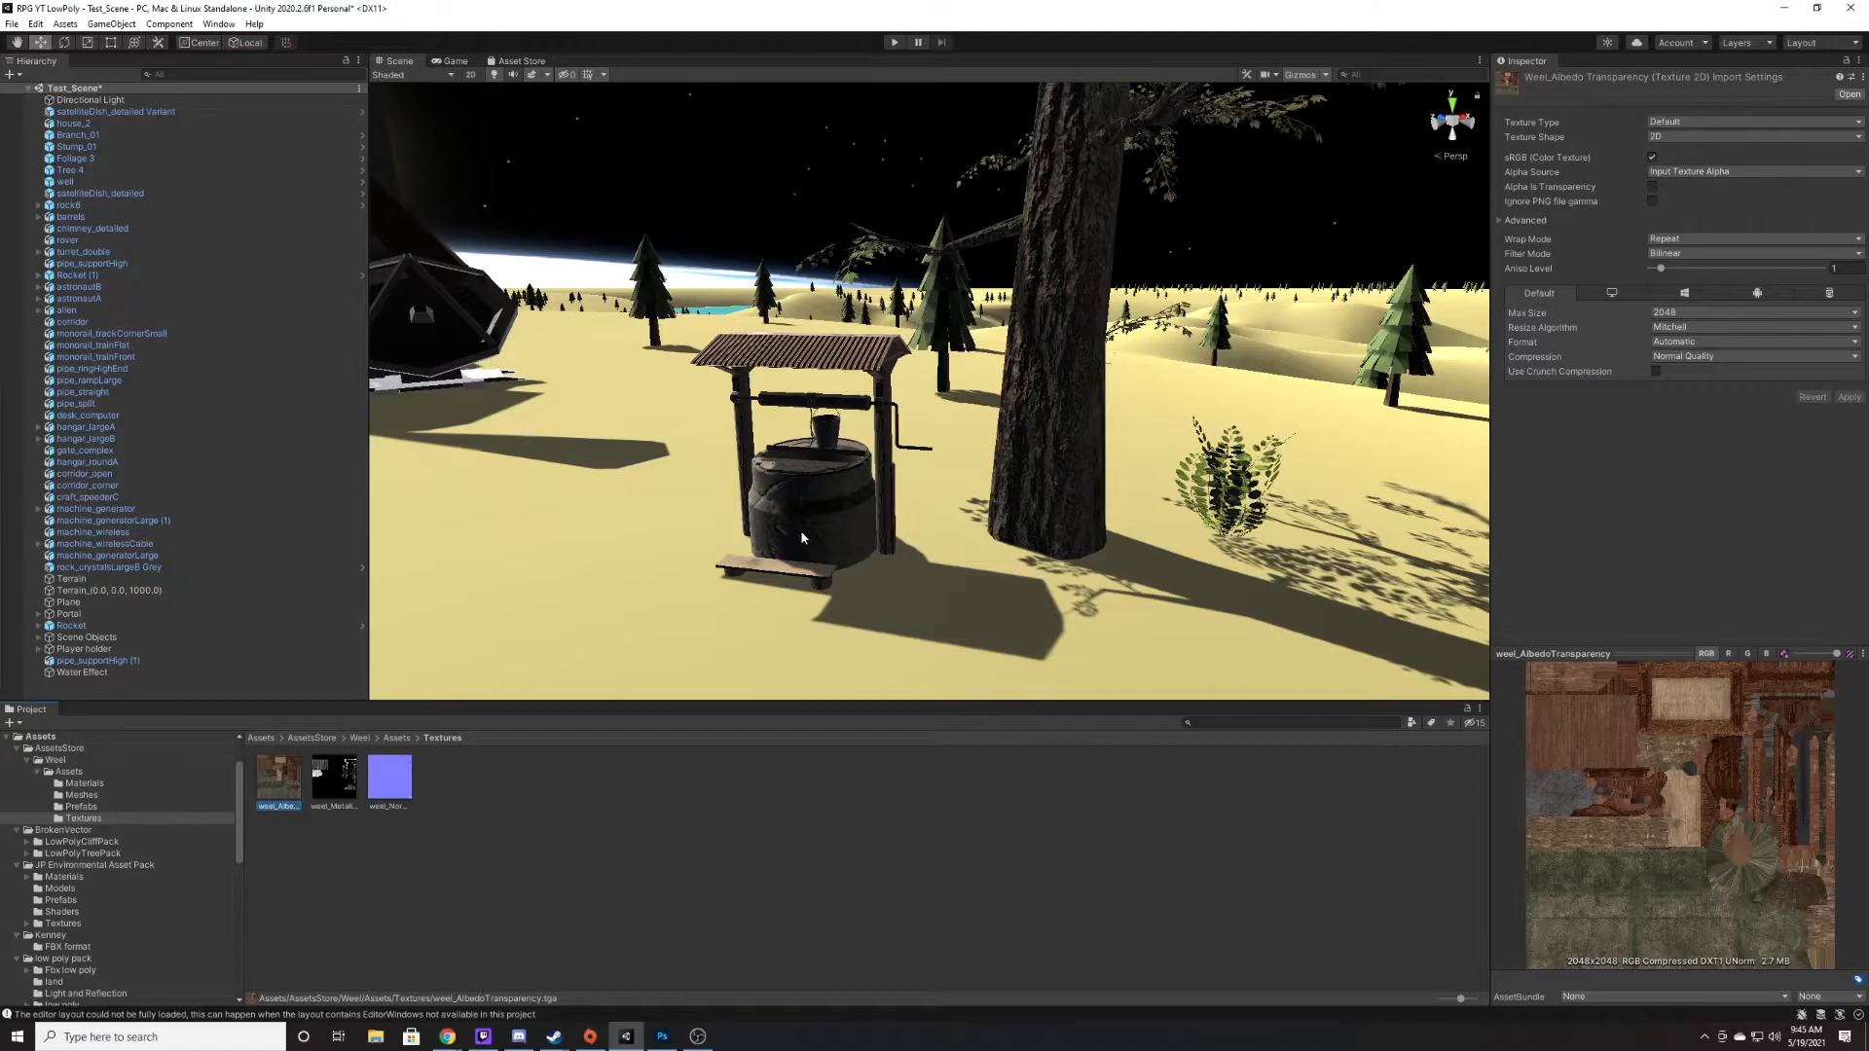
{"action": "key", "text": "w"}
{"action": "right_click_drag", "start_coordinate": [705, 382], "coordinate": [1051, 437]}
{"action": "key", "text": "s"}
{"action": "key", "text": "w"}
{"action": "key", "text": "a"}
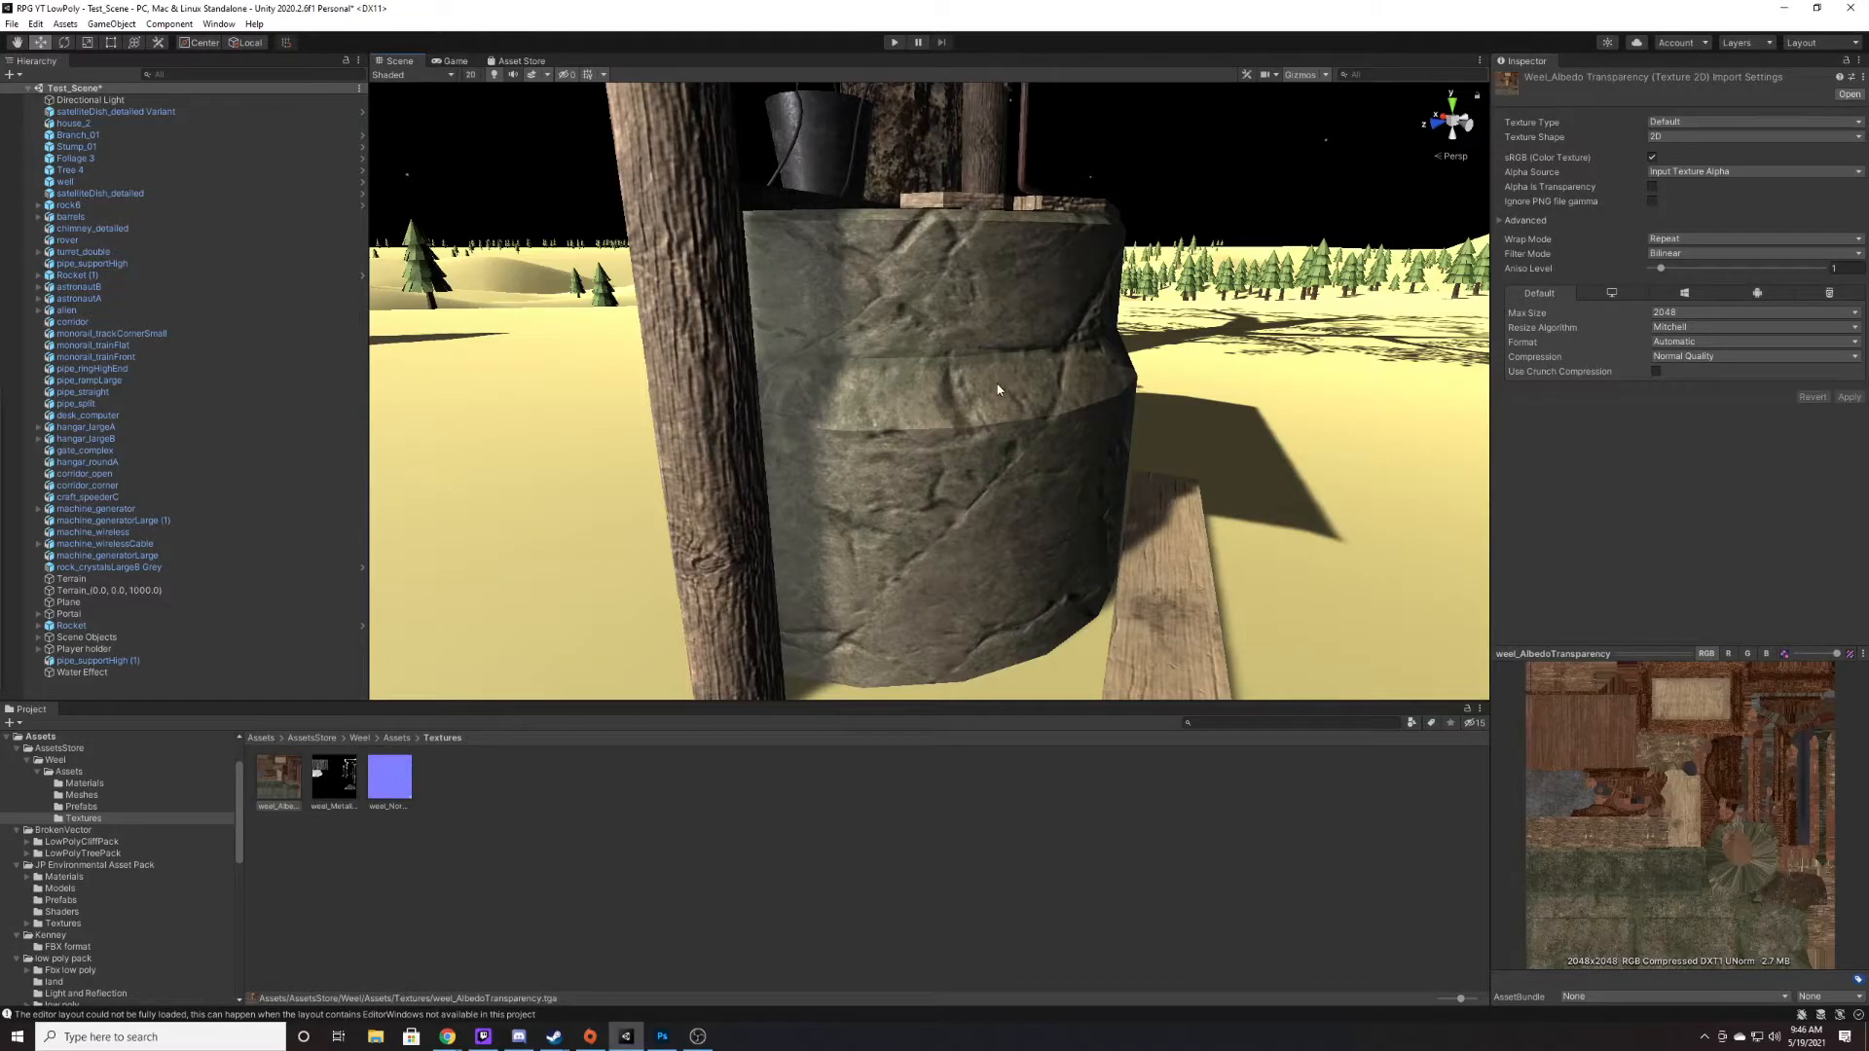
{"action": "right_click_drag", "start_coordinate": [1059, 318], "coordinate": [1070, 406]}
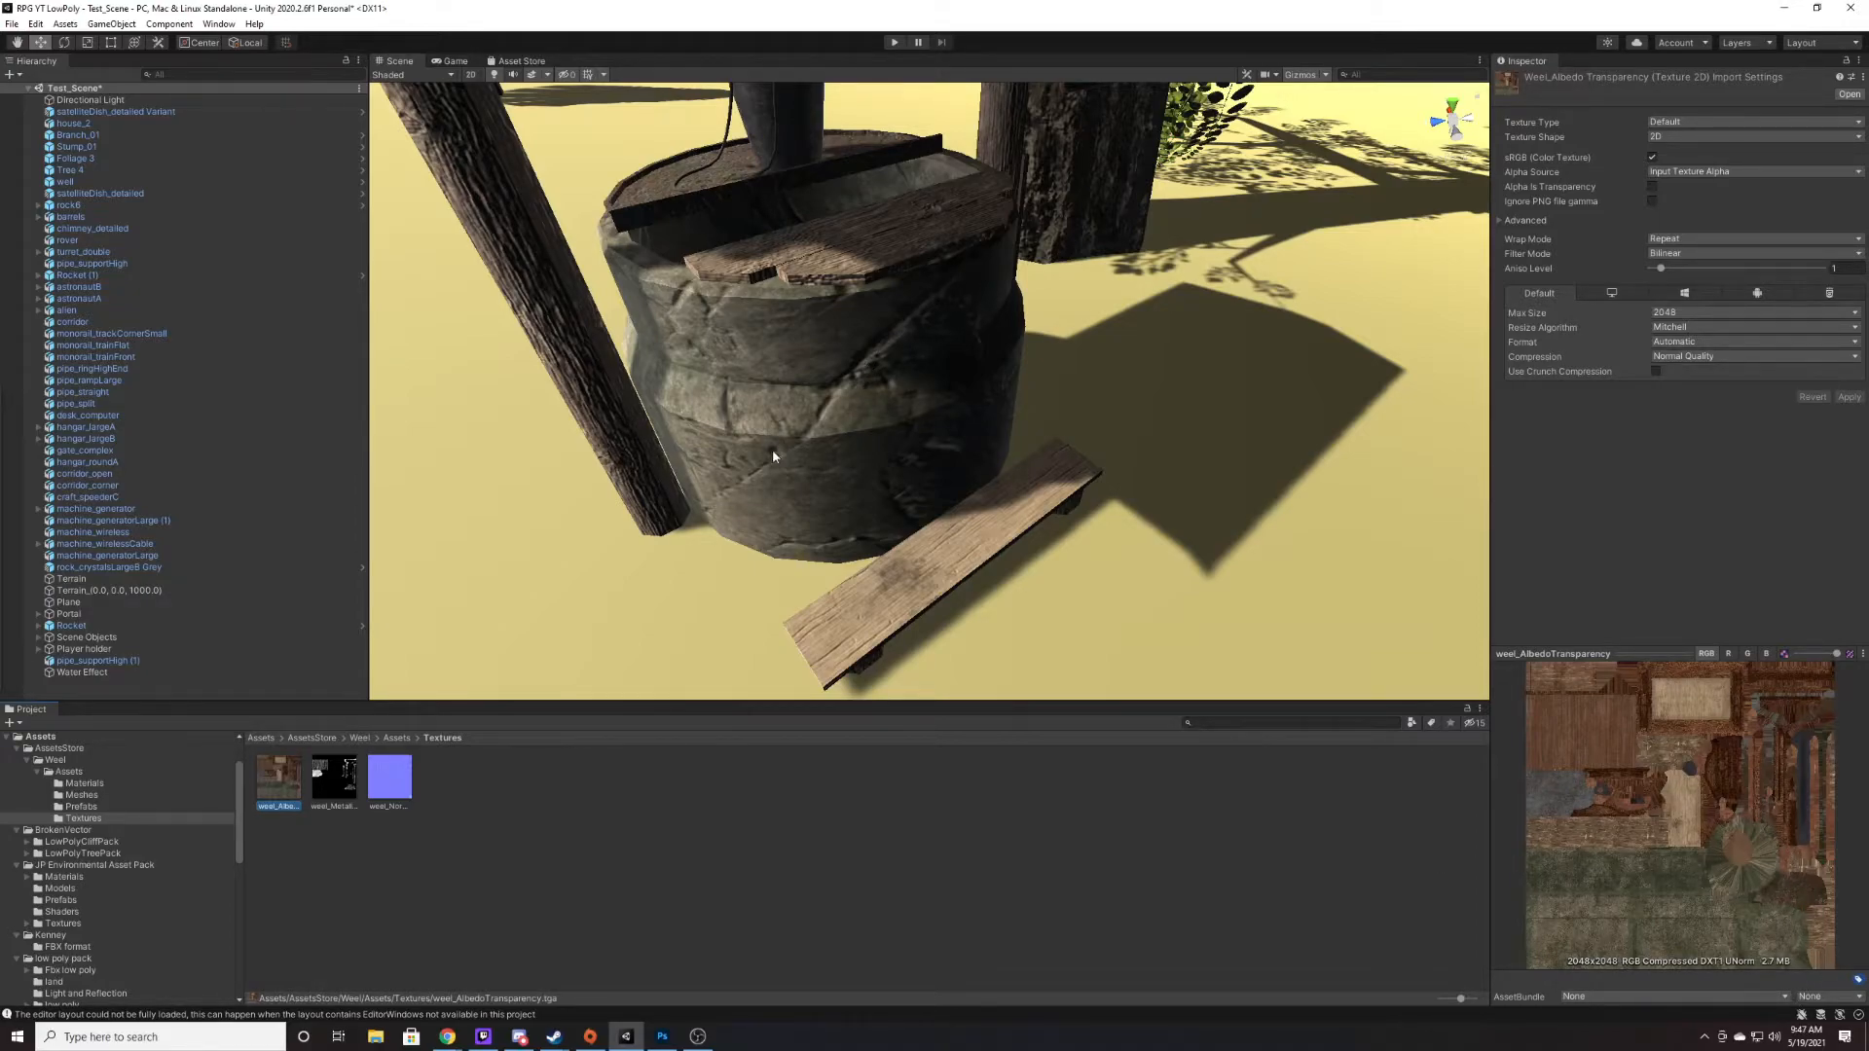
- Compare the well's normal map and albedo texture with its corrugated roof and stone barrel in the scene
{"action": "left_click", "coordinate": [401, 771]}
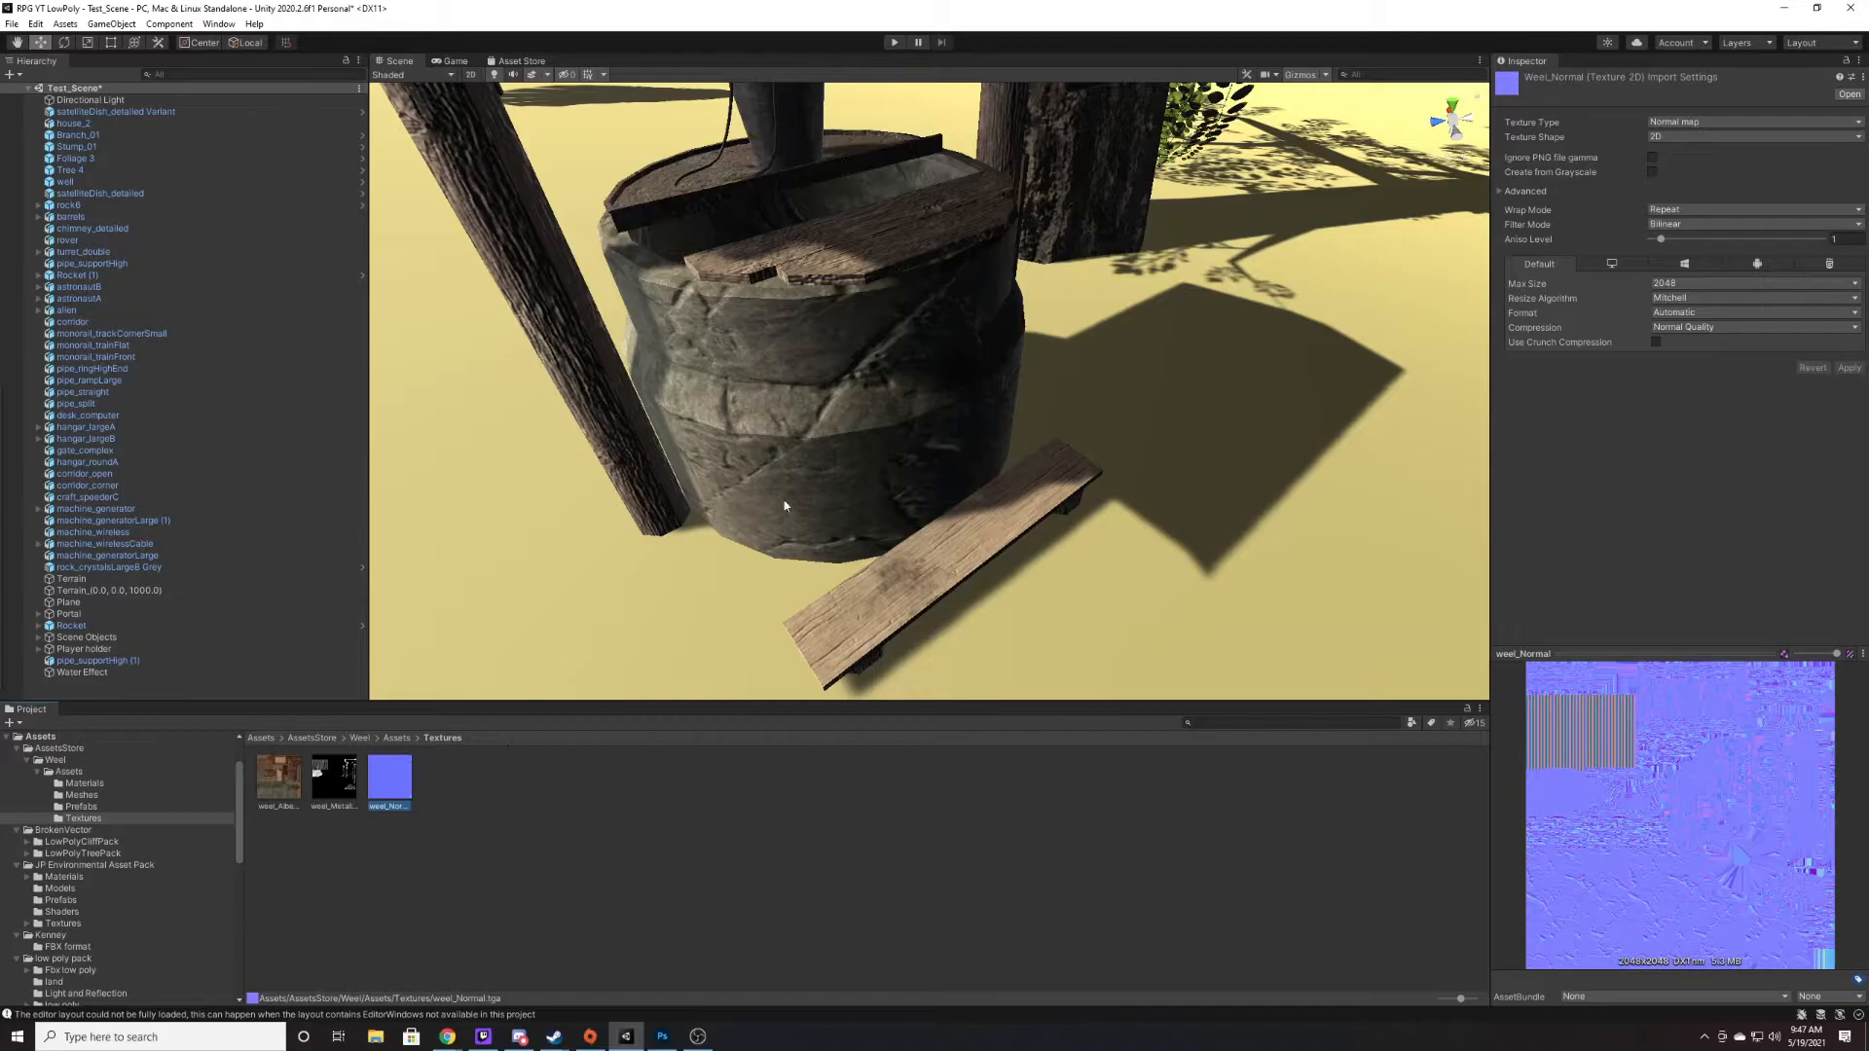
{"action": "right_click_drag", "start_coordinate": [1085, 407], "coordinate": [1265, 491]}
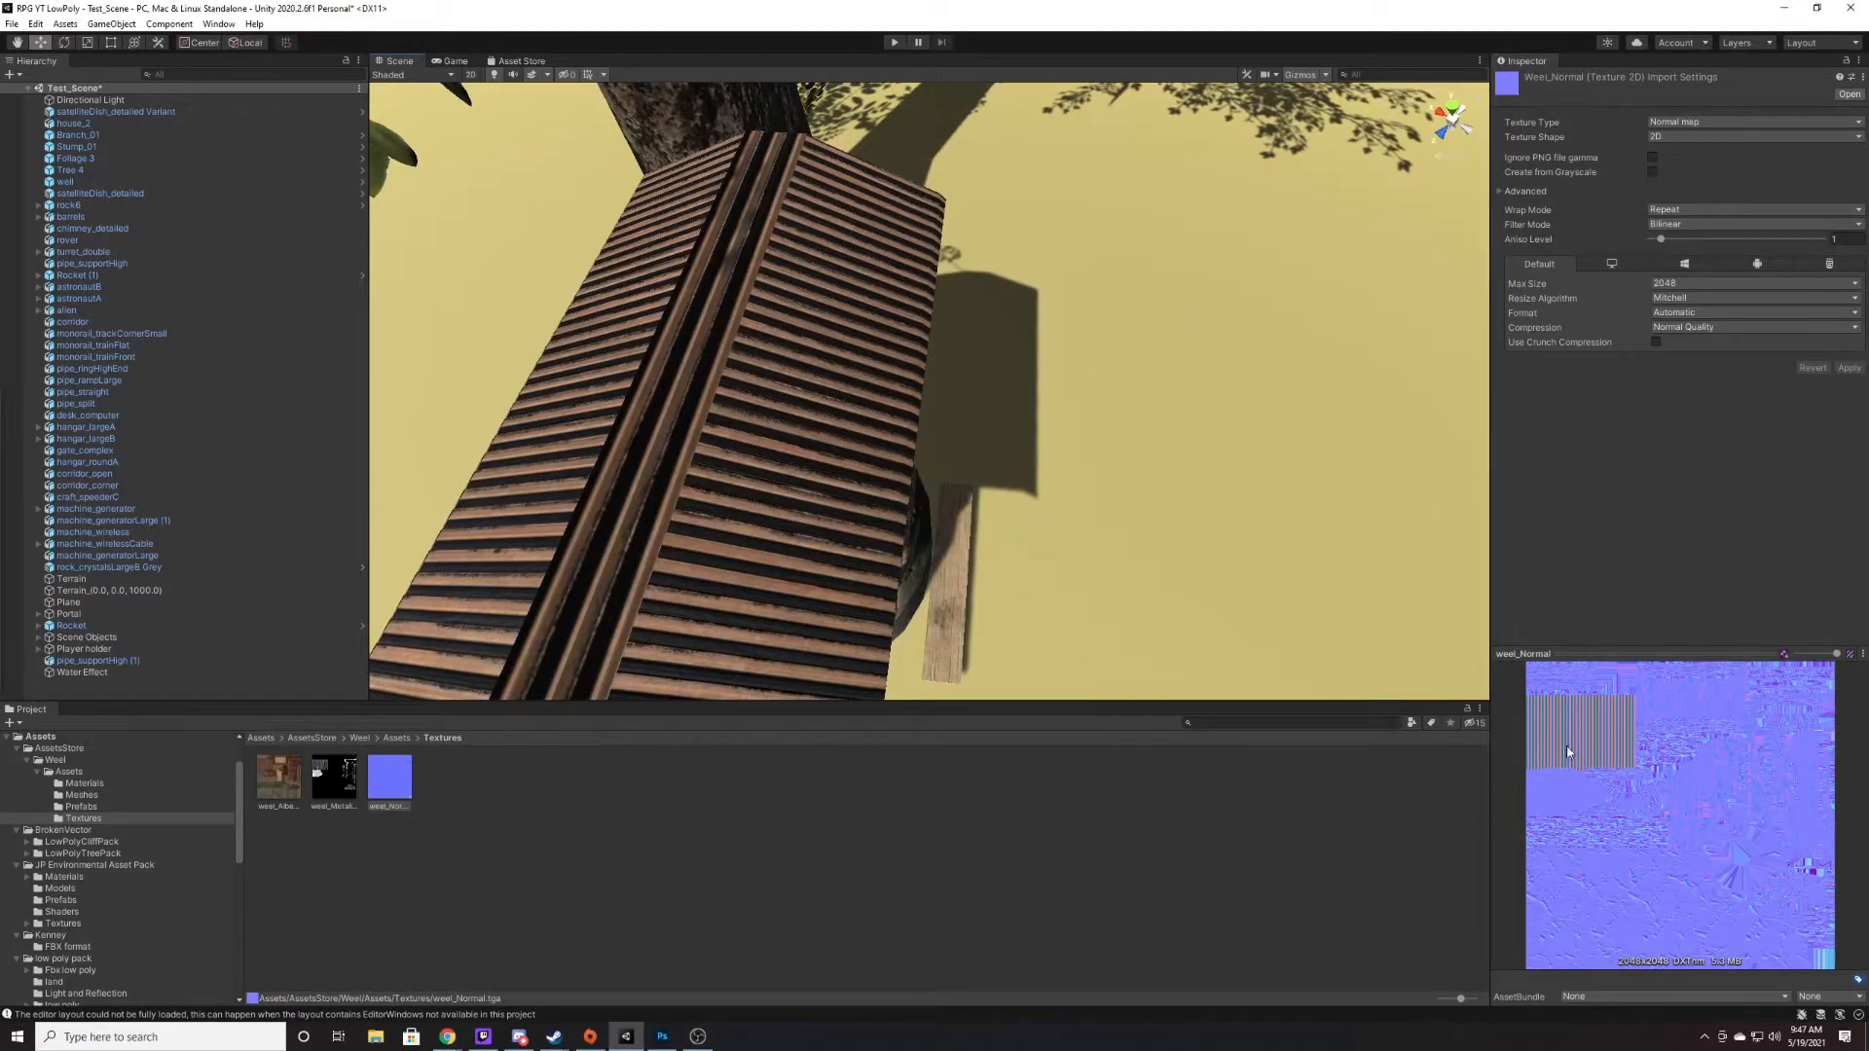
{"action": "left_click", "coordinate": [292, 784]}
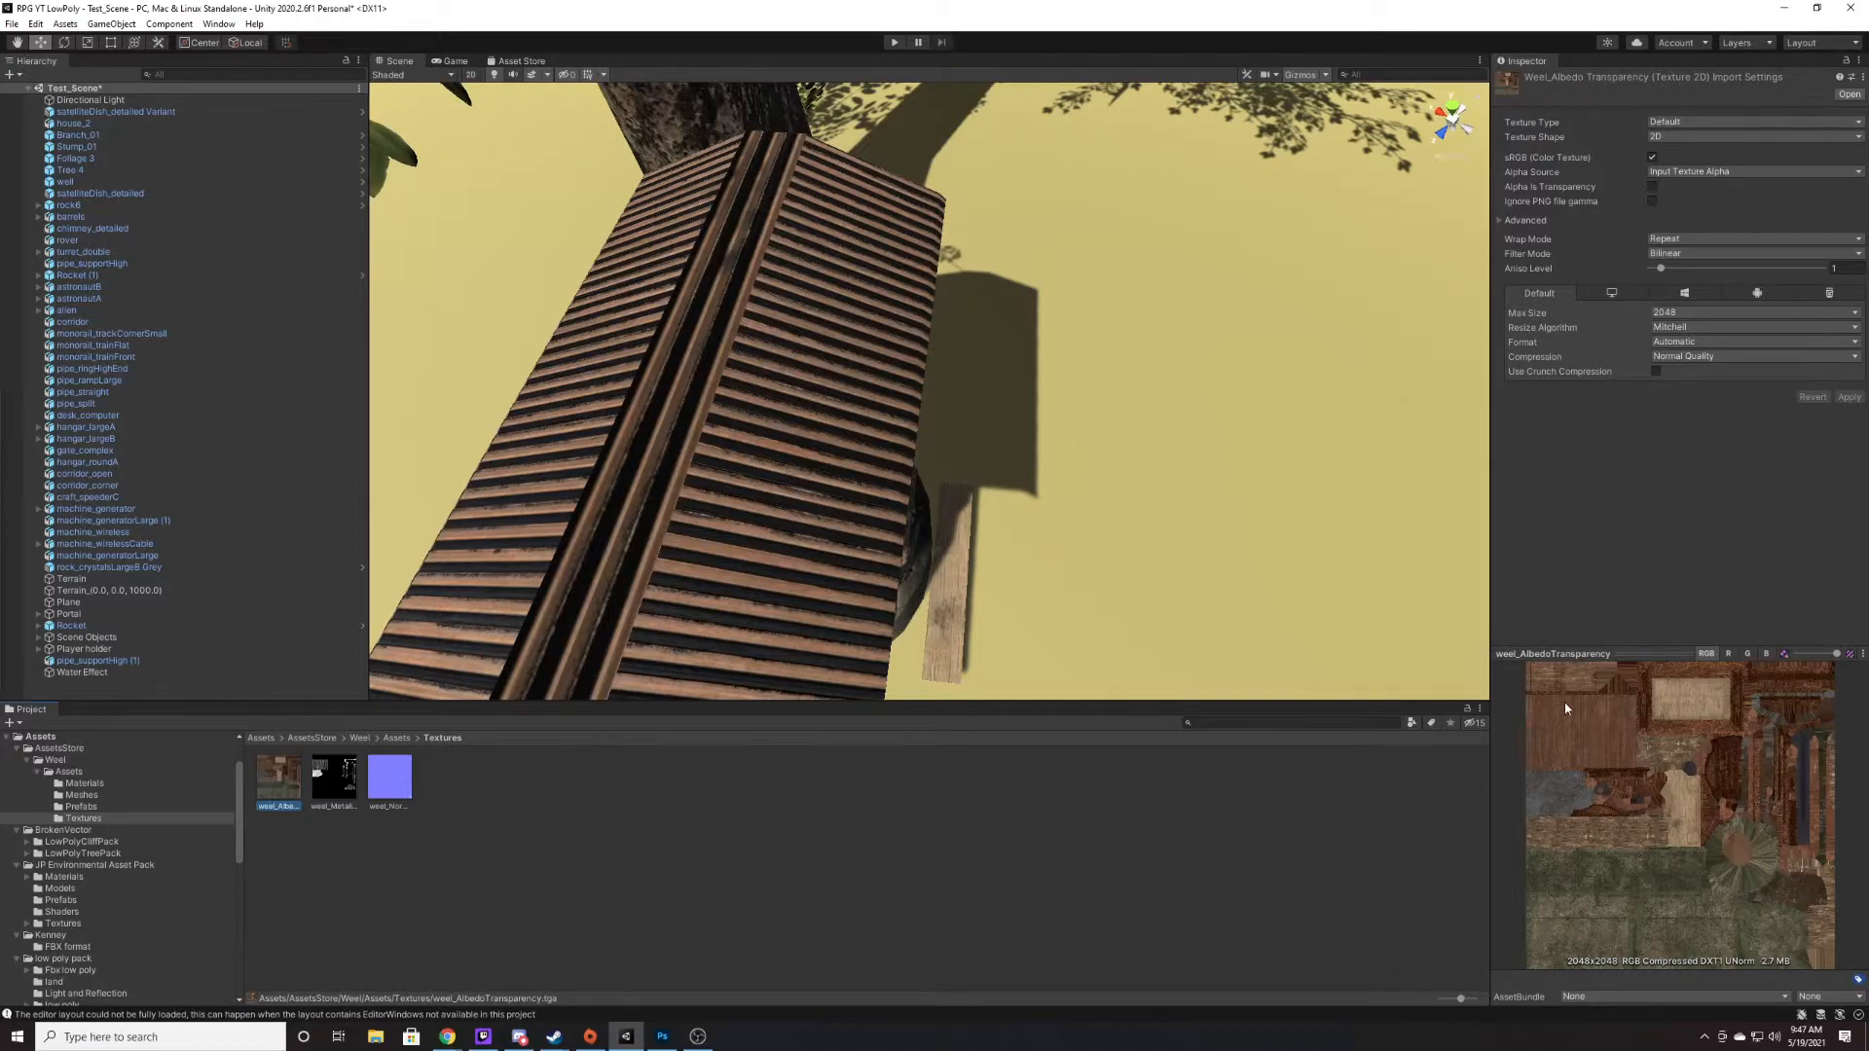
{"action": "right_click_drag", "start_coordinate": [930, 394], "coordinate": [959, 351]}
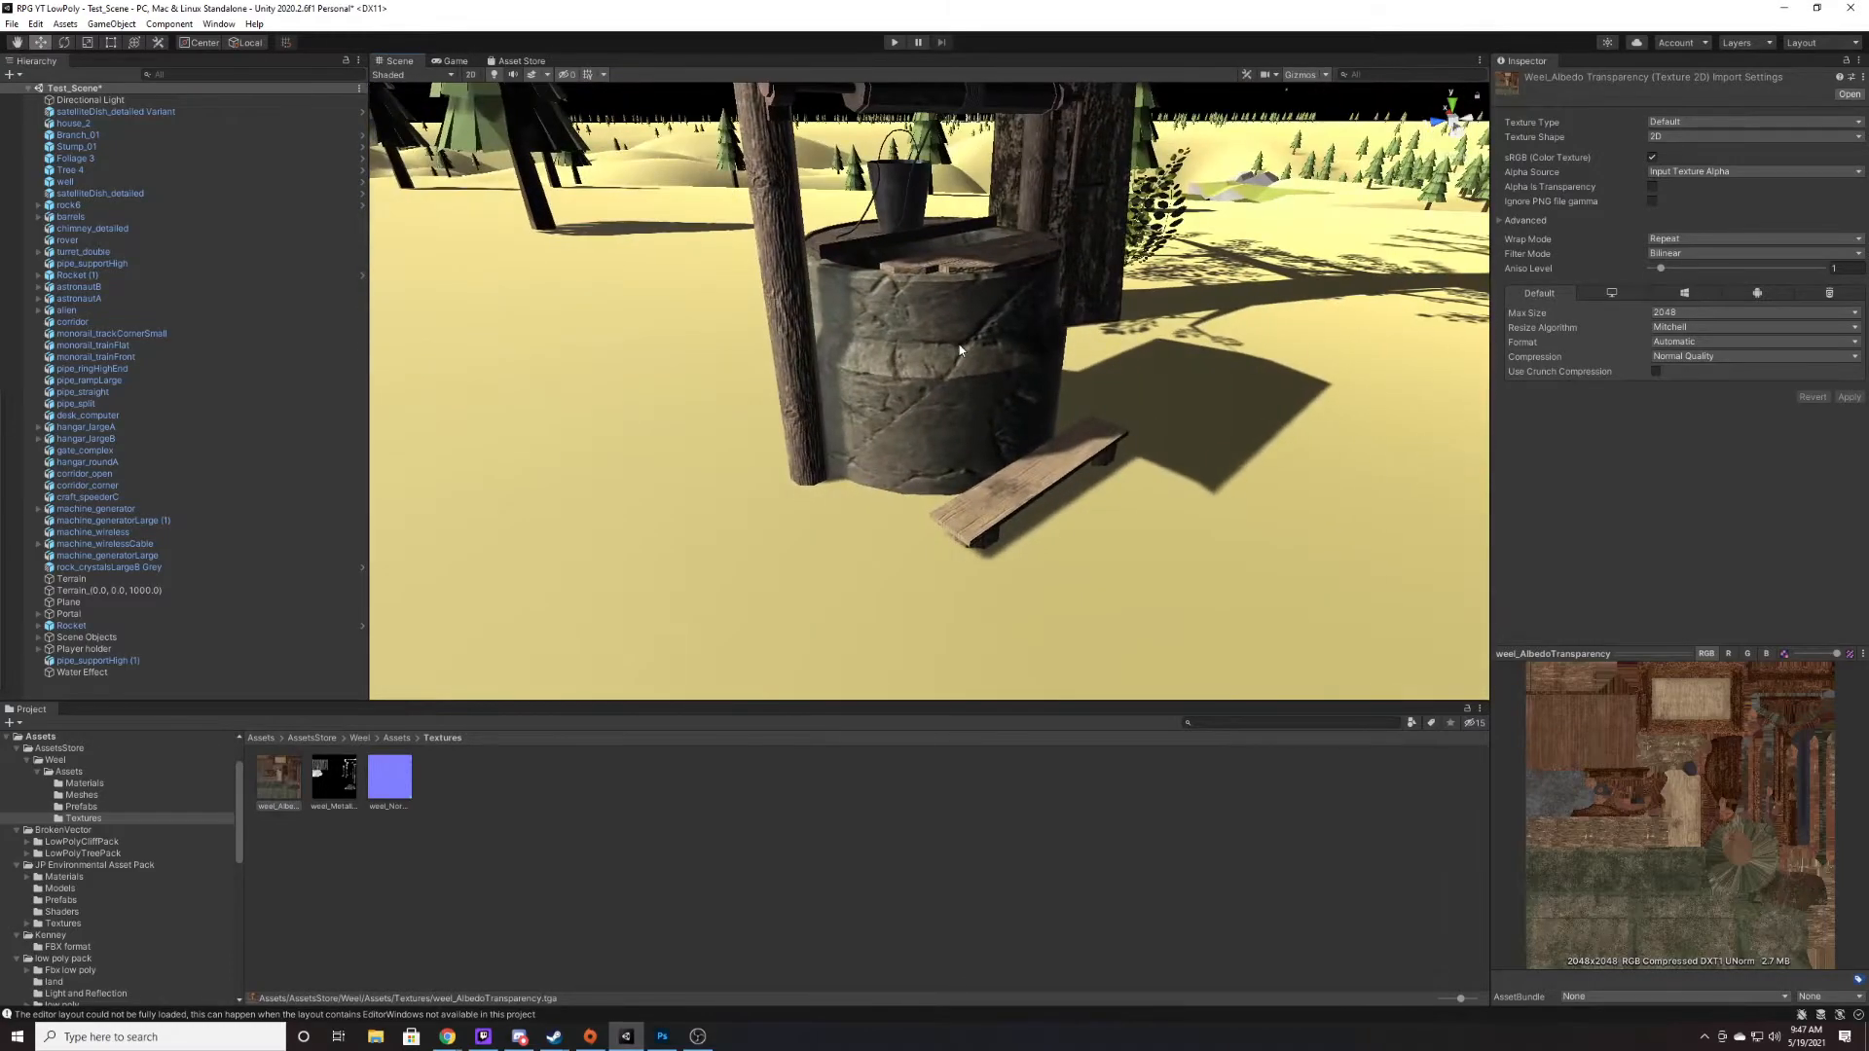
- Show the well's albedo texture in File Explorer and duplicate weel_AlbedoTransparency.tga within its Textures folder
{"action": "left_click", "coordinate": [938, 386]}
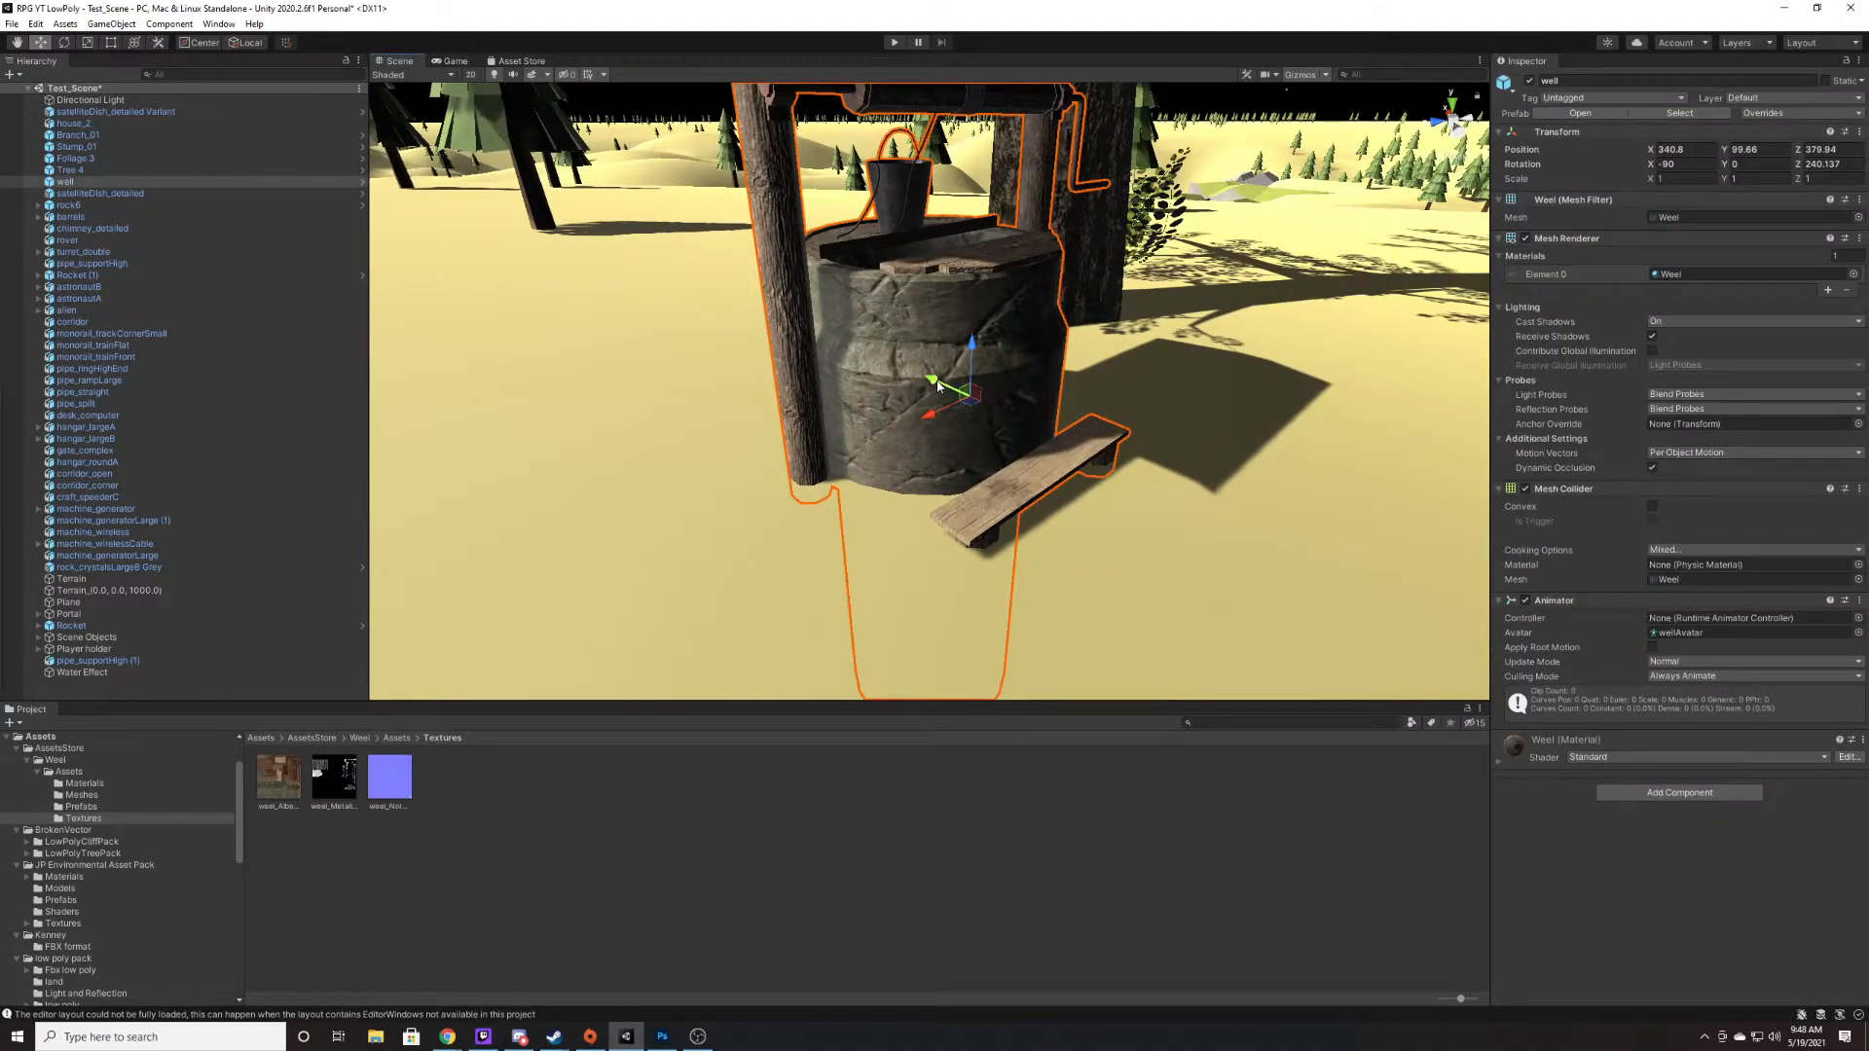
{"action": "left_click", "coordinate": [278, 777]}
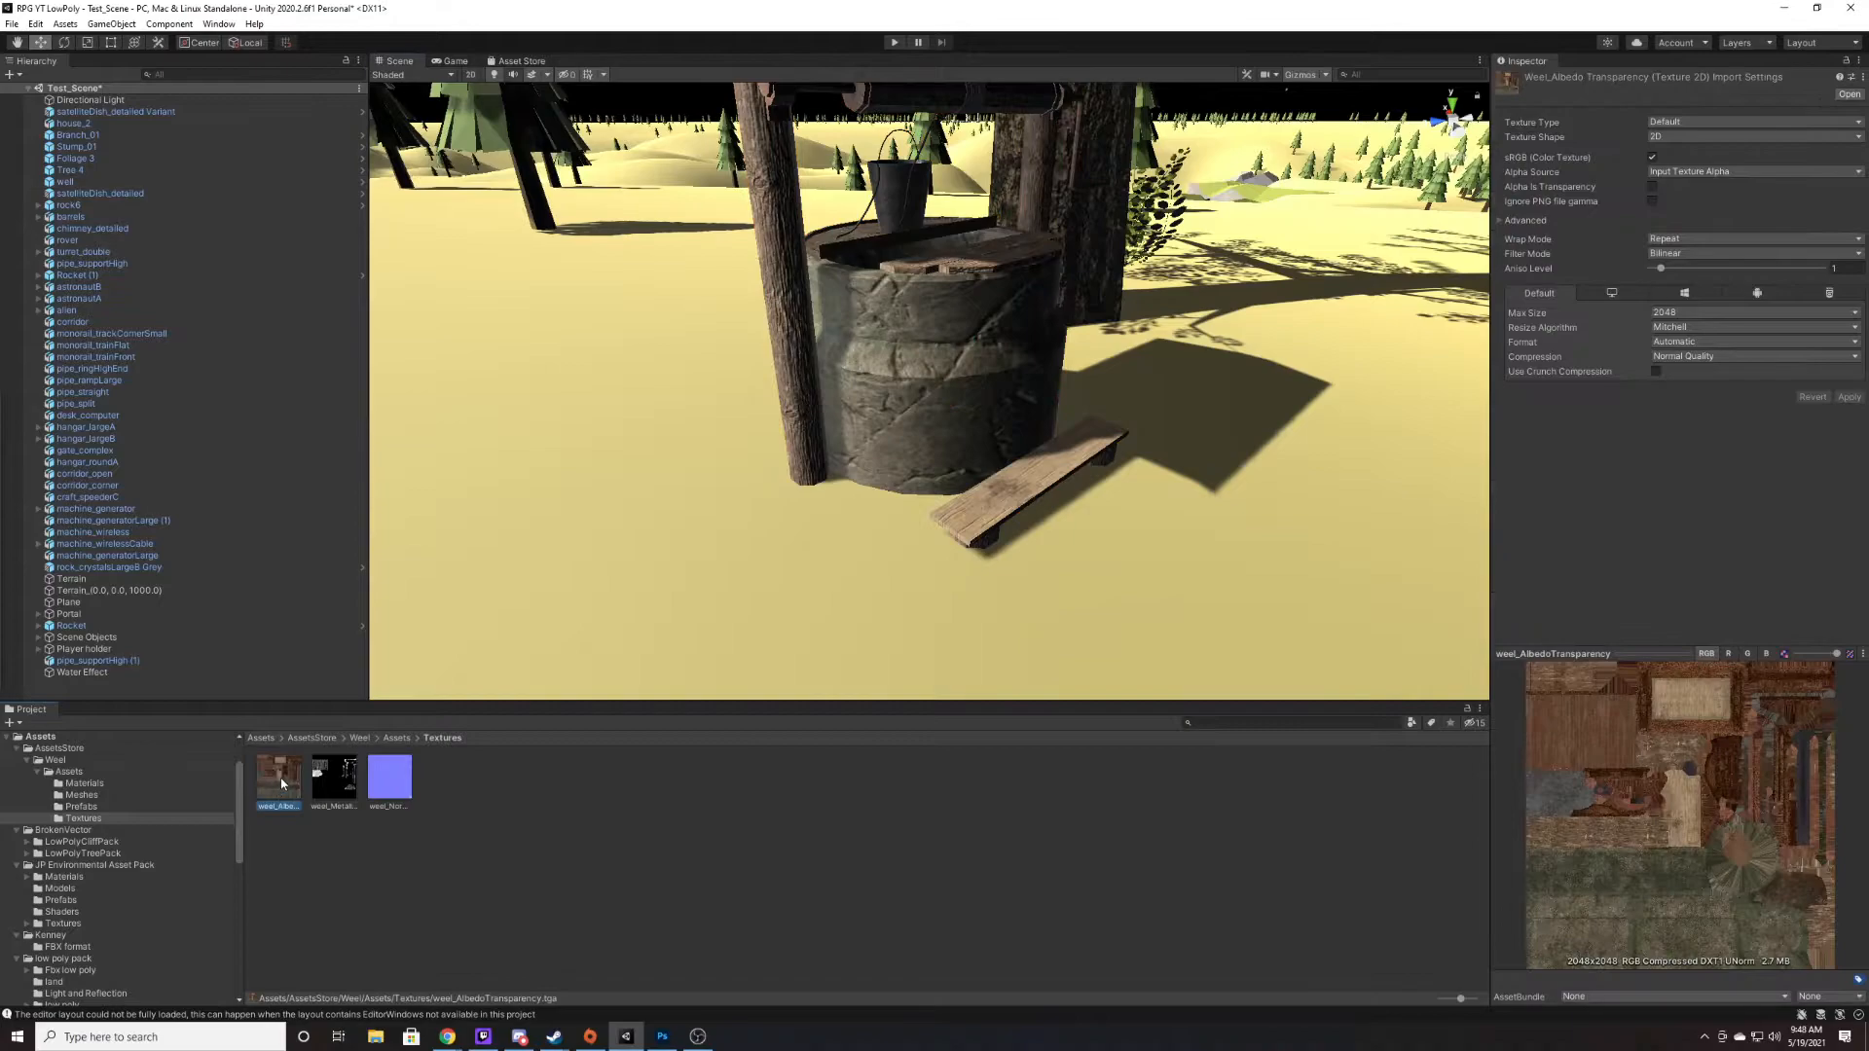
{"action": "right_click", "coordinate": [280, 779]}
{"action": "left_click", "coordinate": [371, 412]}
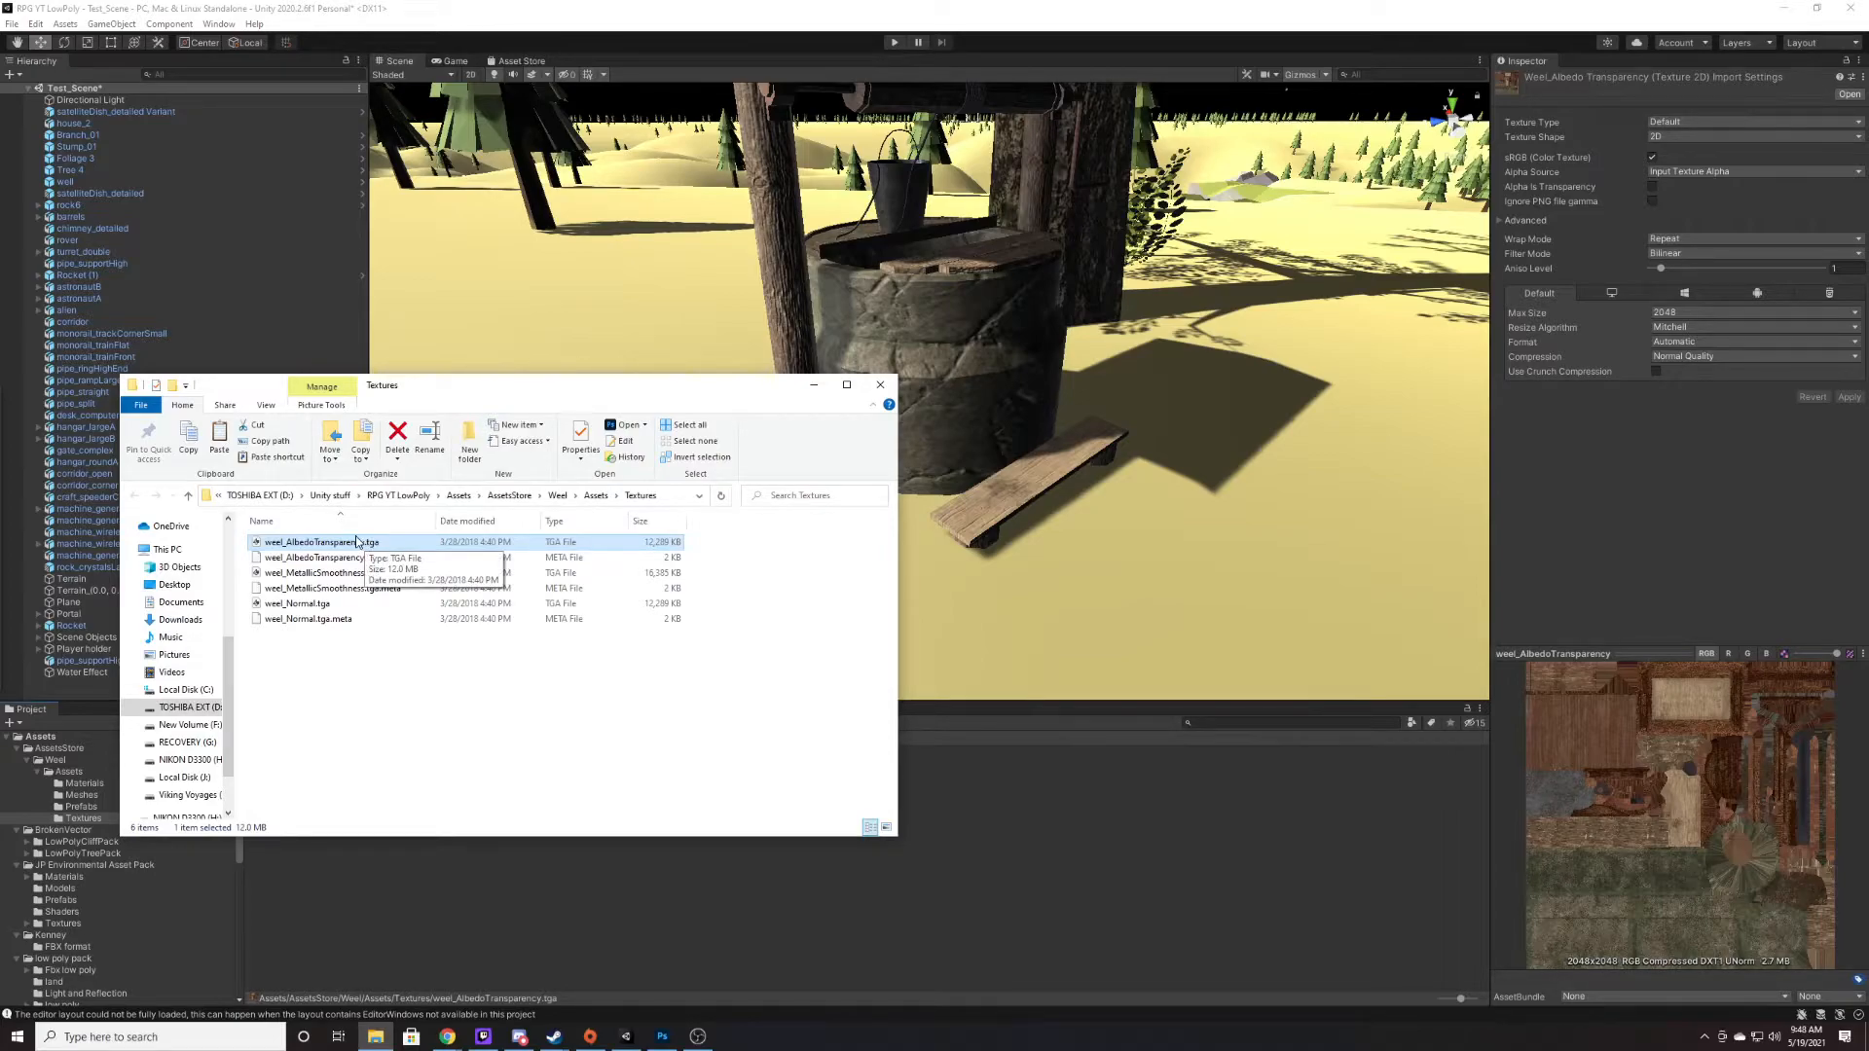
{"action": "right_click", "coordinate": [369, 542]}
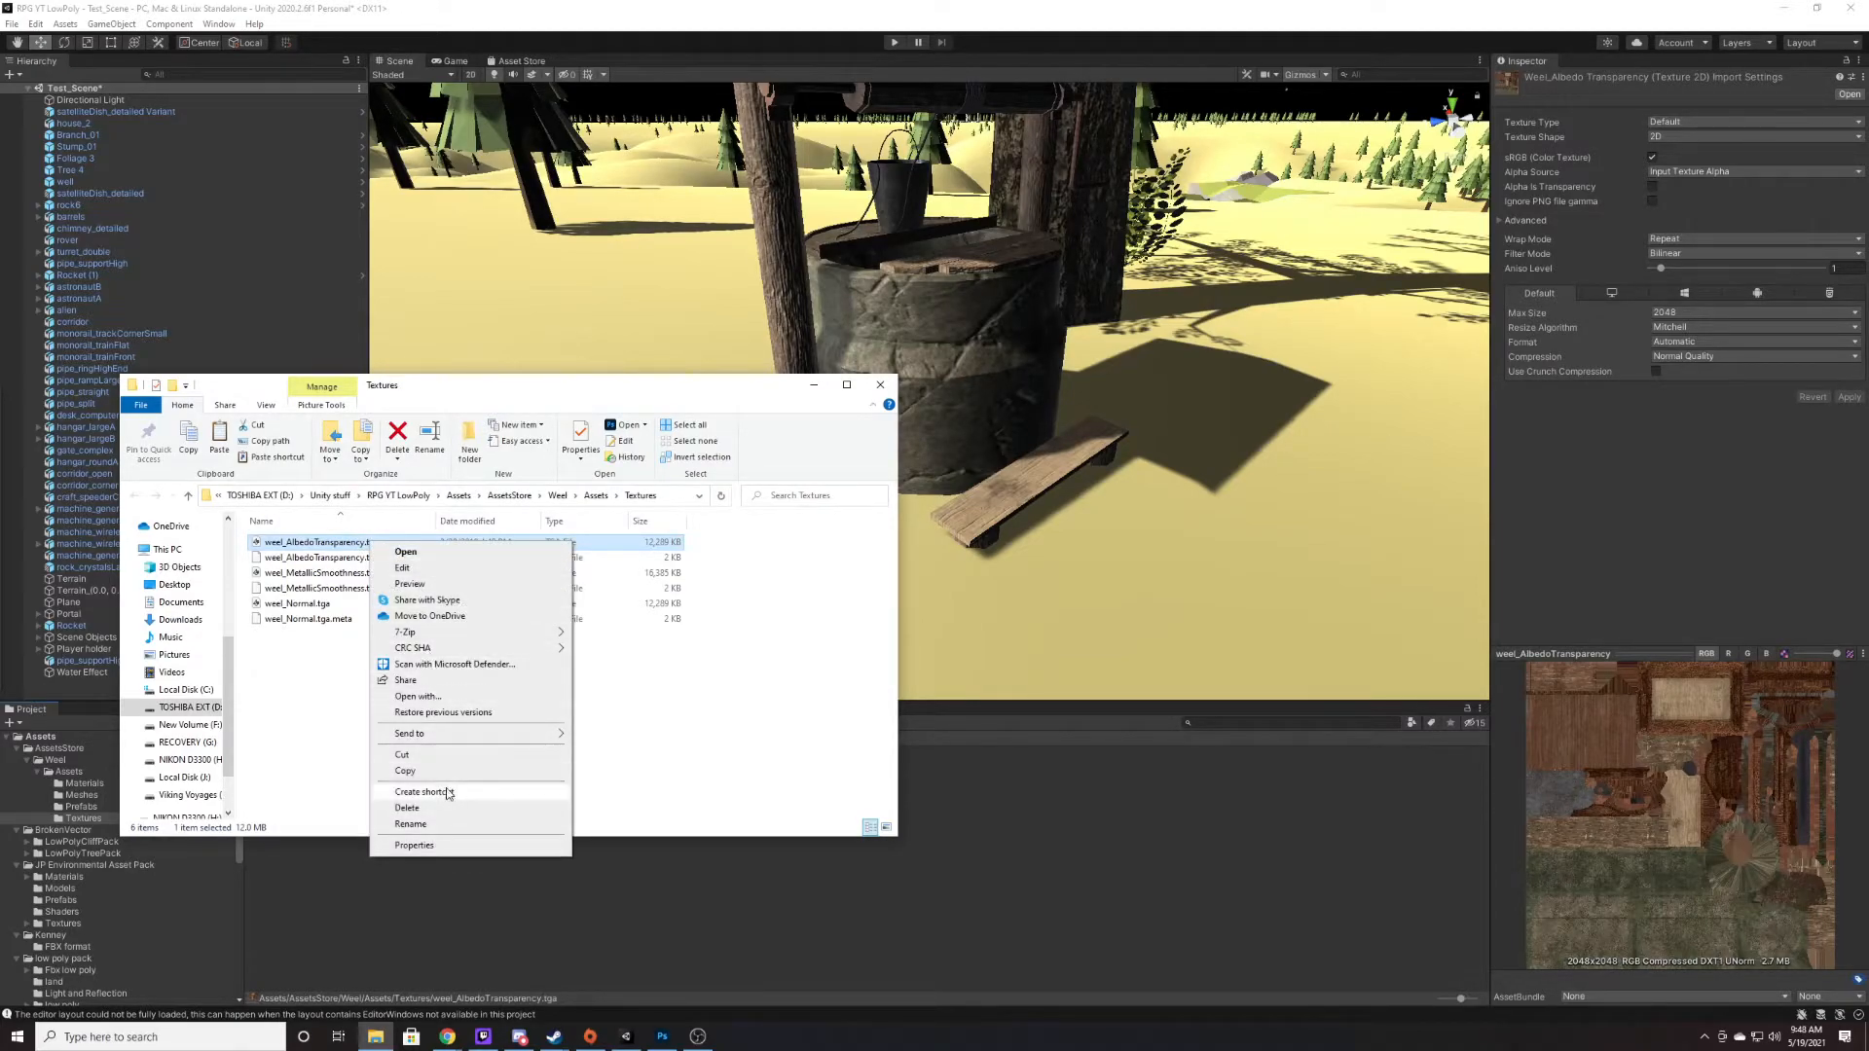
{"action": "left_click", "coordinate": [517, 738]}
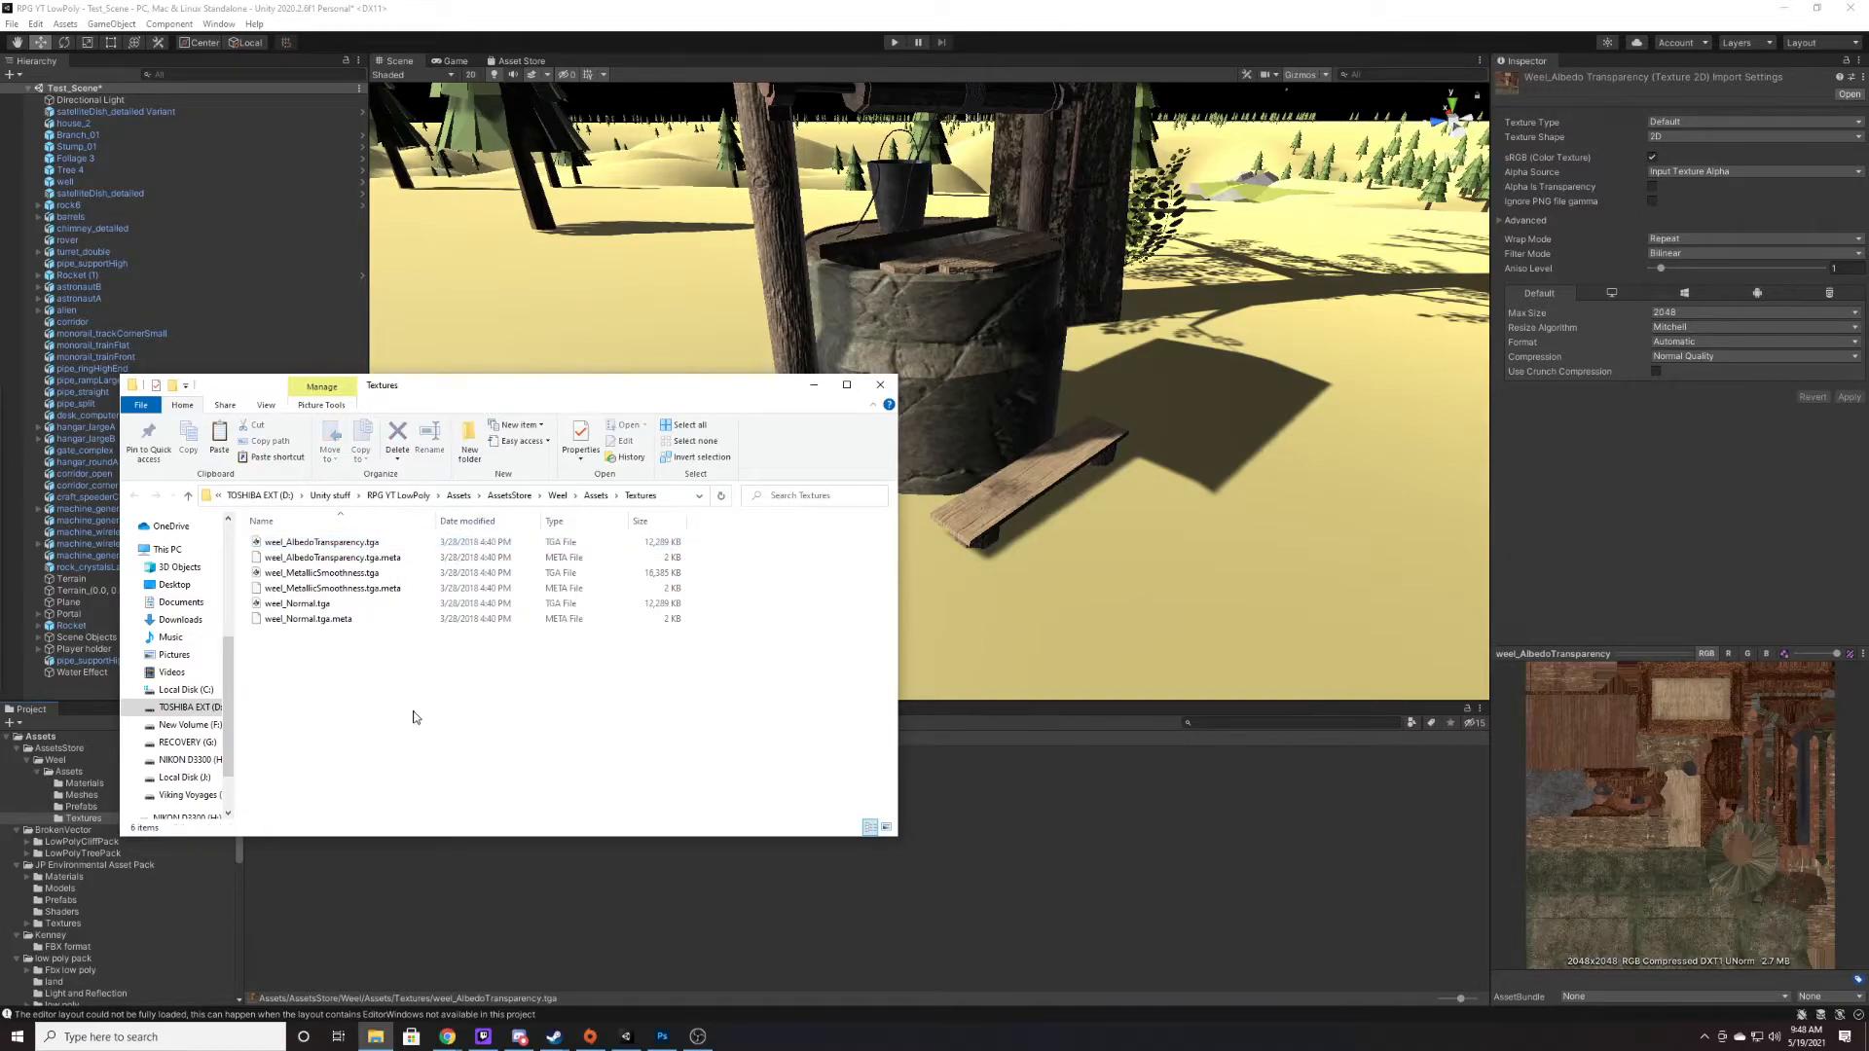
{"action": "key", "text": "ctrl+v"}
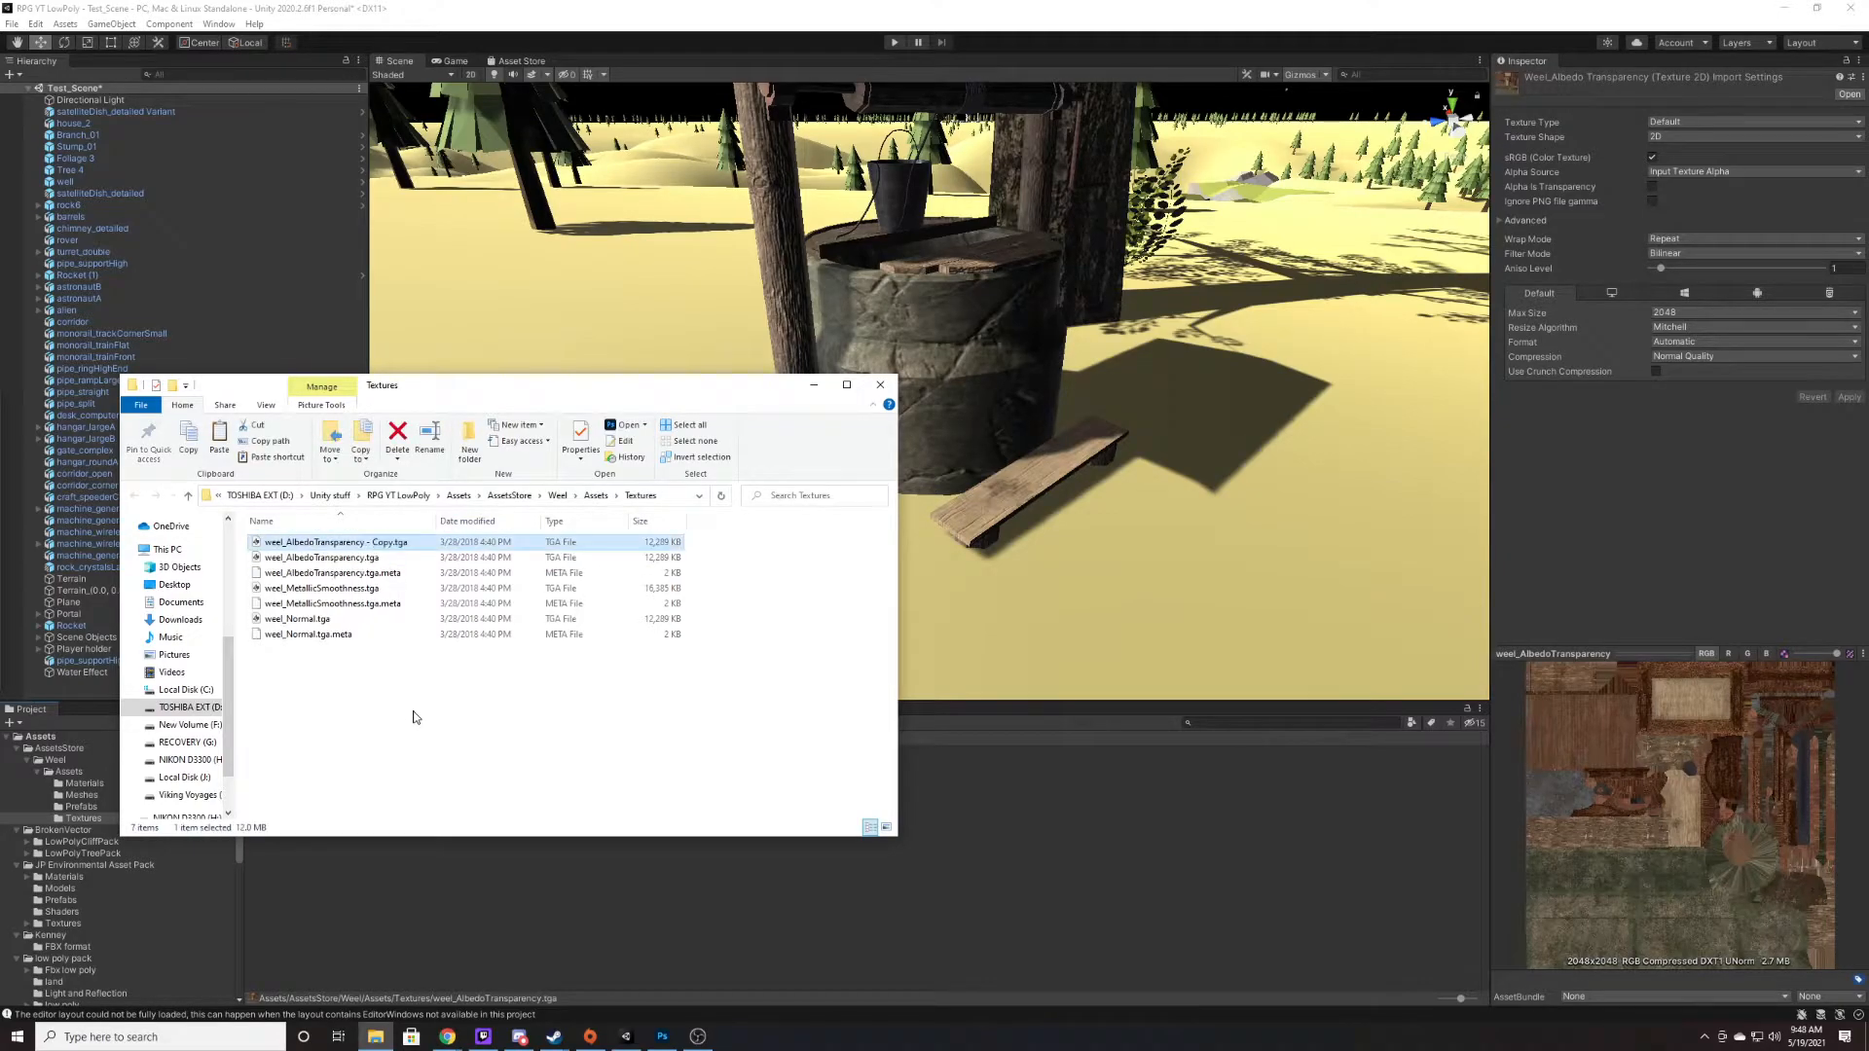
- Open weel_AlbedoTransparency - Copy.tga in Photoshop
{"action": "right_click", "coordinate": [389, 547]}
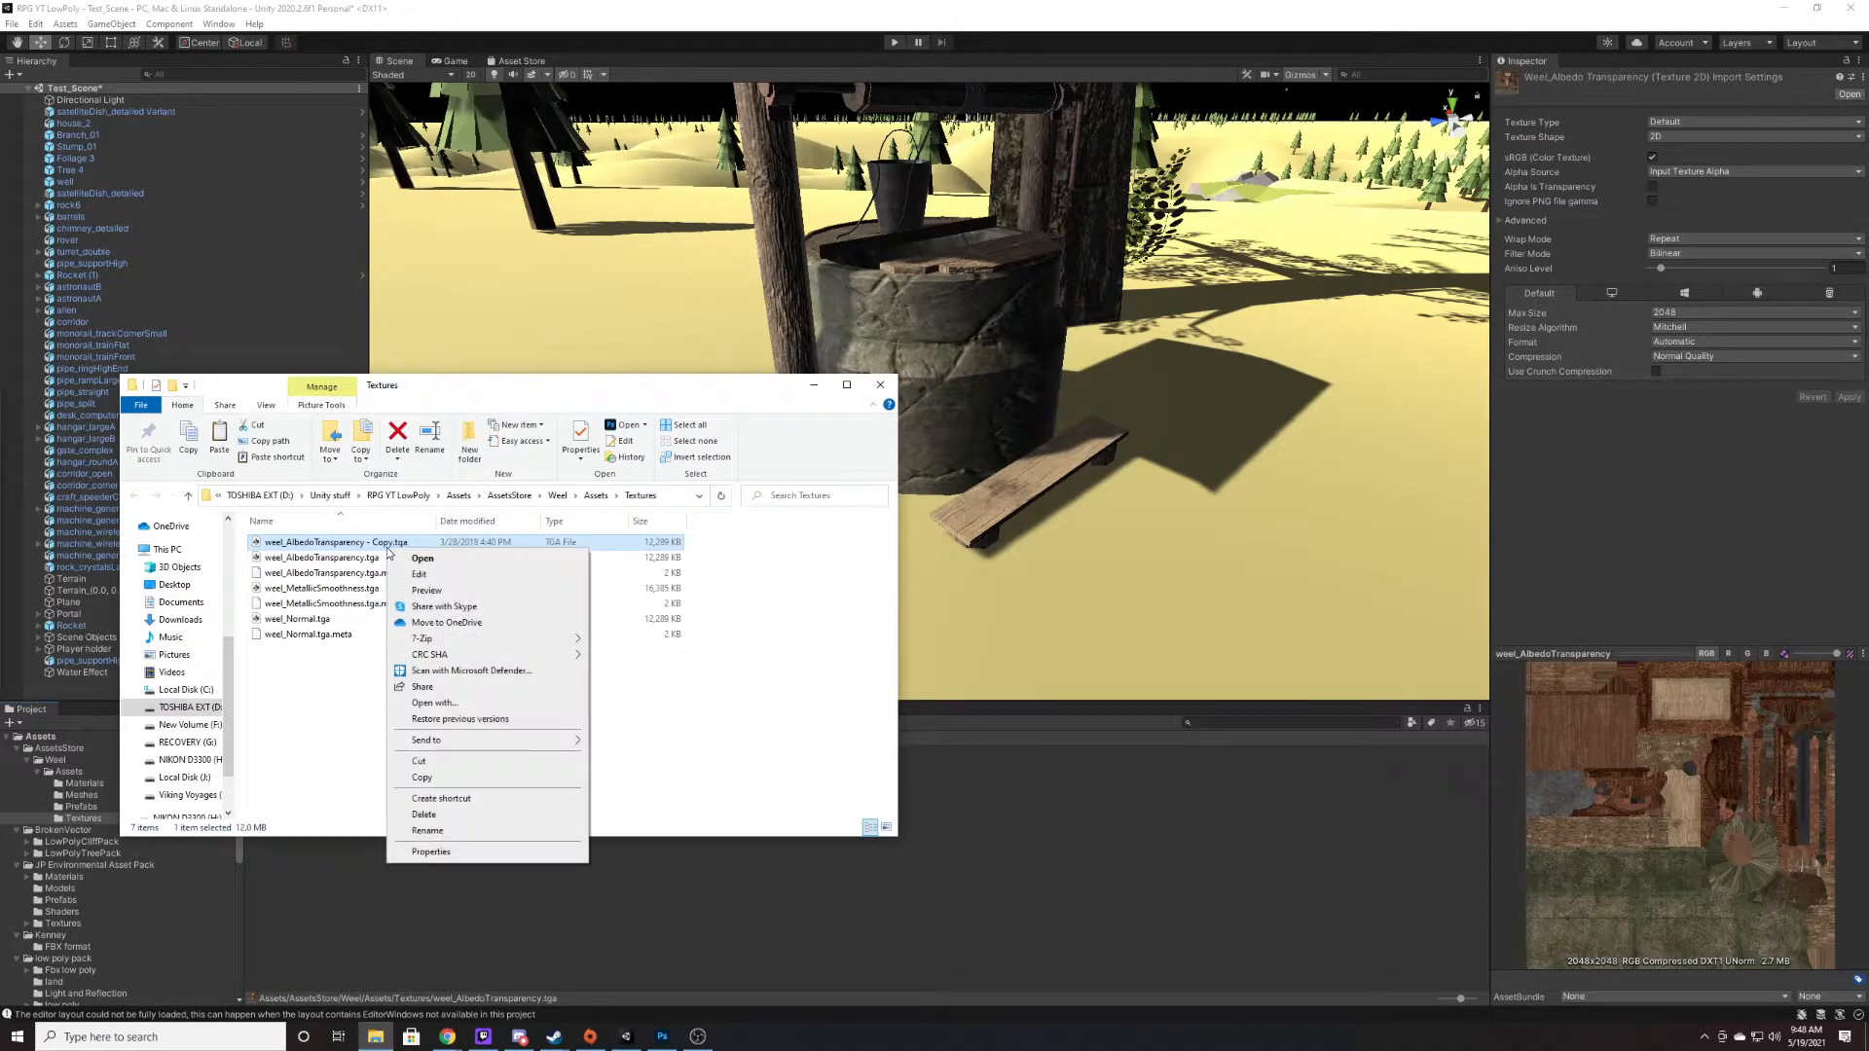
{"action": "left_click", "coordinate": [516, 703]}
{"action": "left_click", "coordinate": [924, 520]}
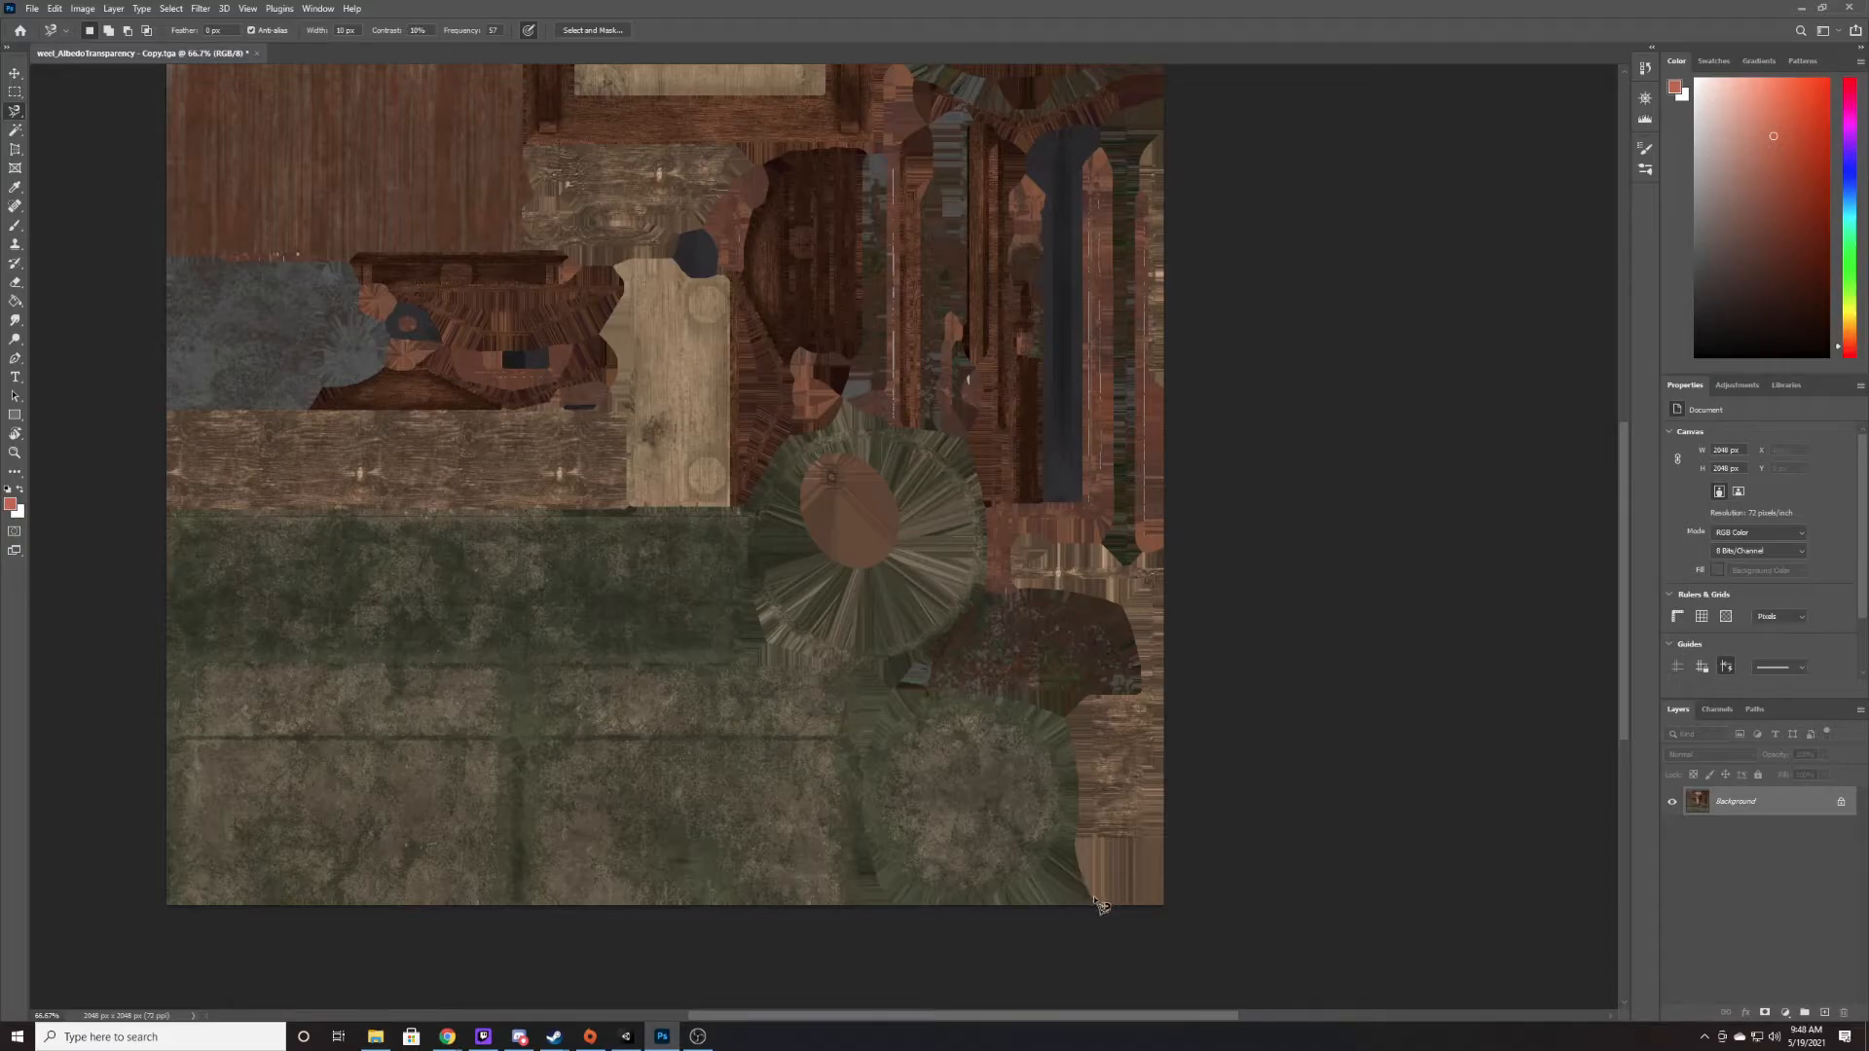
- Outline the green stone area with the Magnetic Lasso, then extend the selection to the canvas's left and lower edges with the Rectangular Marquee
{"action": "left_click", "coordinate": [1096, 905]}
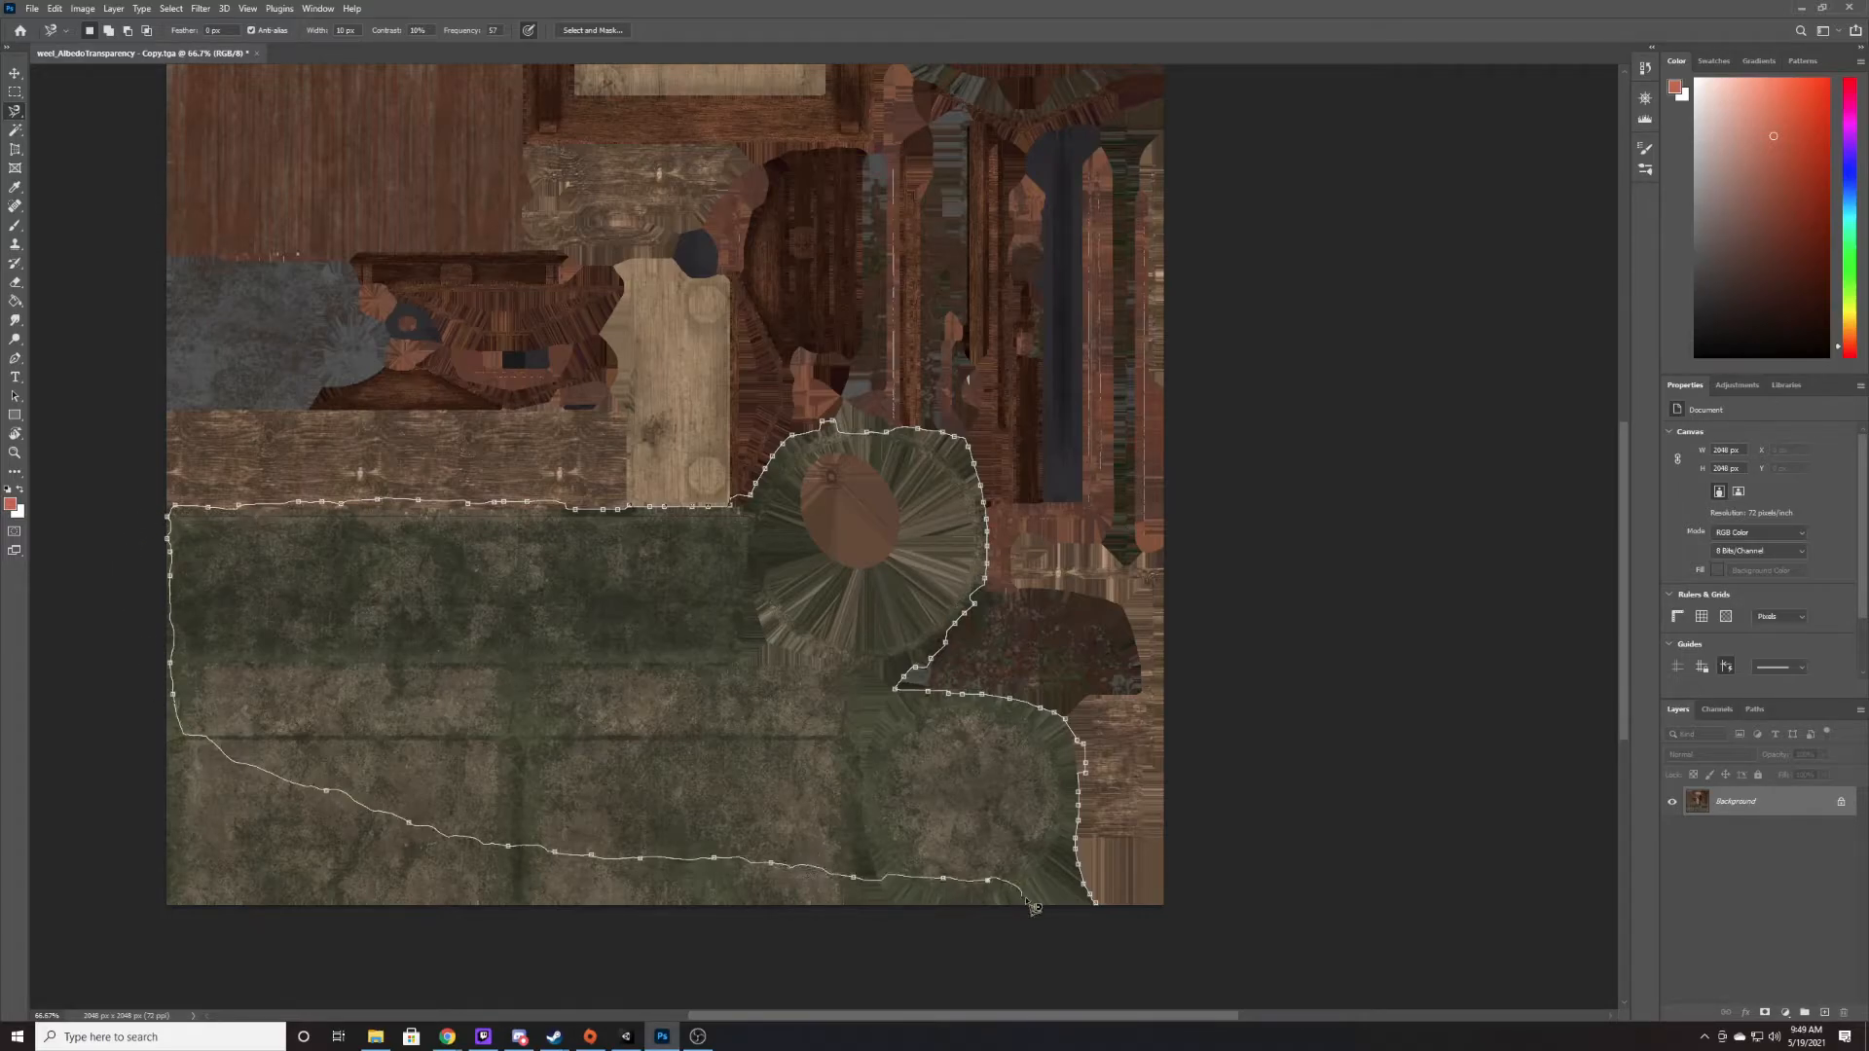
{"action": "left_click", "coordinate": [1095, 902]}
{"action": "left_click", "coordinate": [14, 93]}
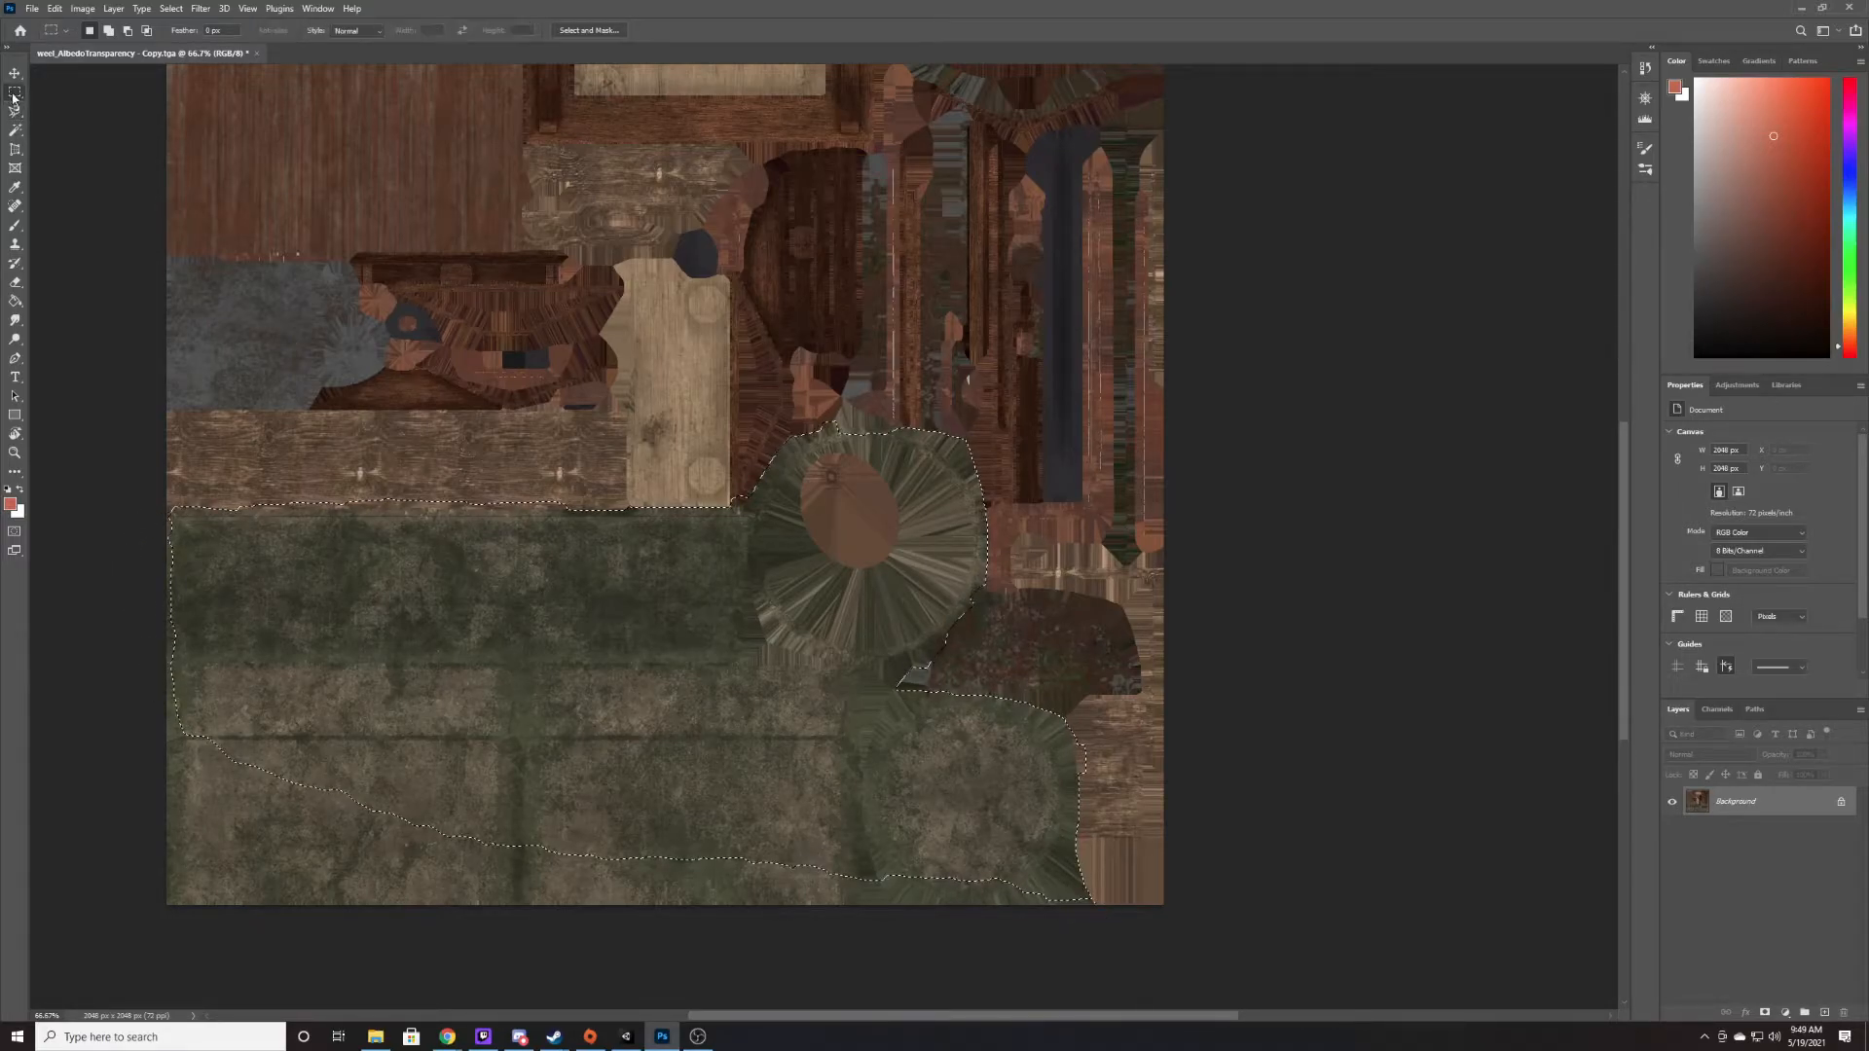
{"action": "mouse_move", "coordinate": [146, 588]}
{"action": "left_mouse_down", "text": "shift"}
{"action": "mouse_move", "coordinate": [417, 826]}
{"action": "mouse_move", "coordinate": [876, 1013]}
{"action": "mouse_move", "coordinate": [763, 743]}
{"action": "mouse_move", "coordinate": [847, 792]}
{"action": "mouse_move", "coordinate": [880, 785]}
{"action": "left_mouse_up", "text": "shift"}
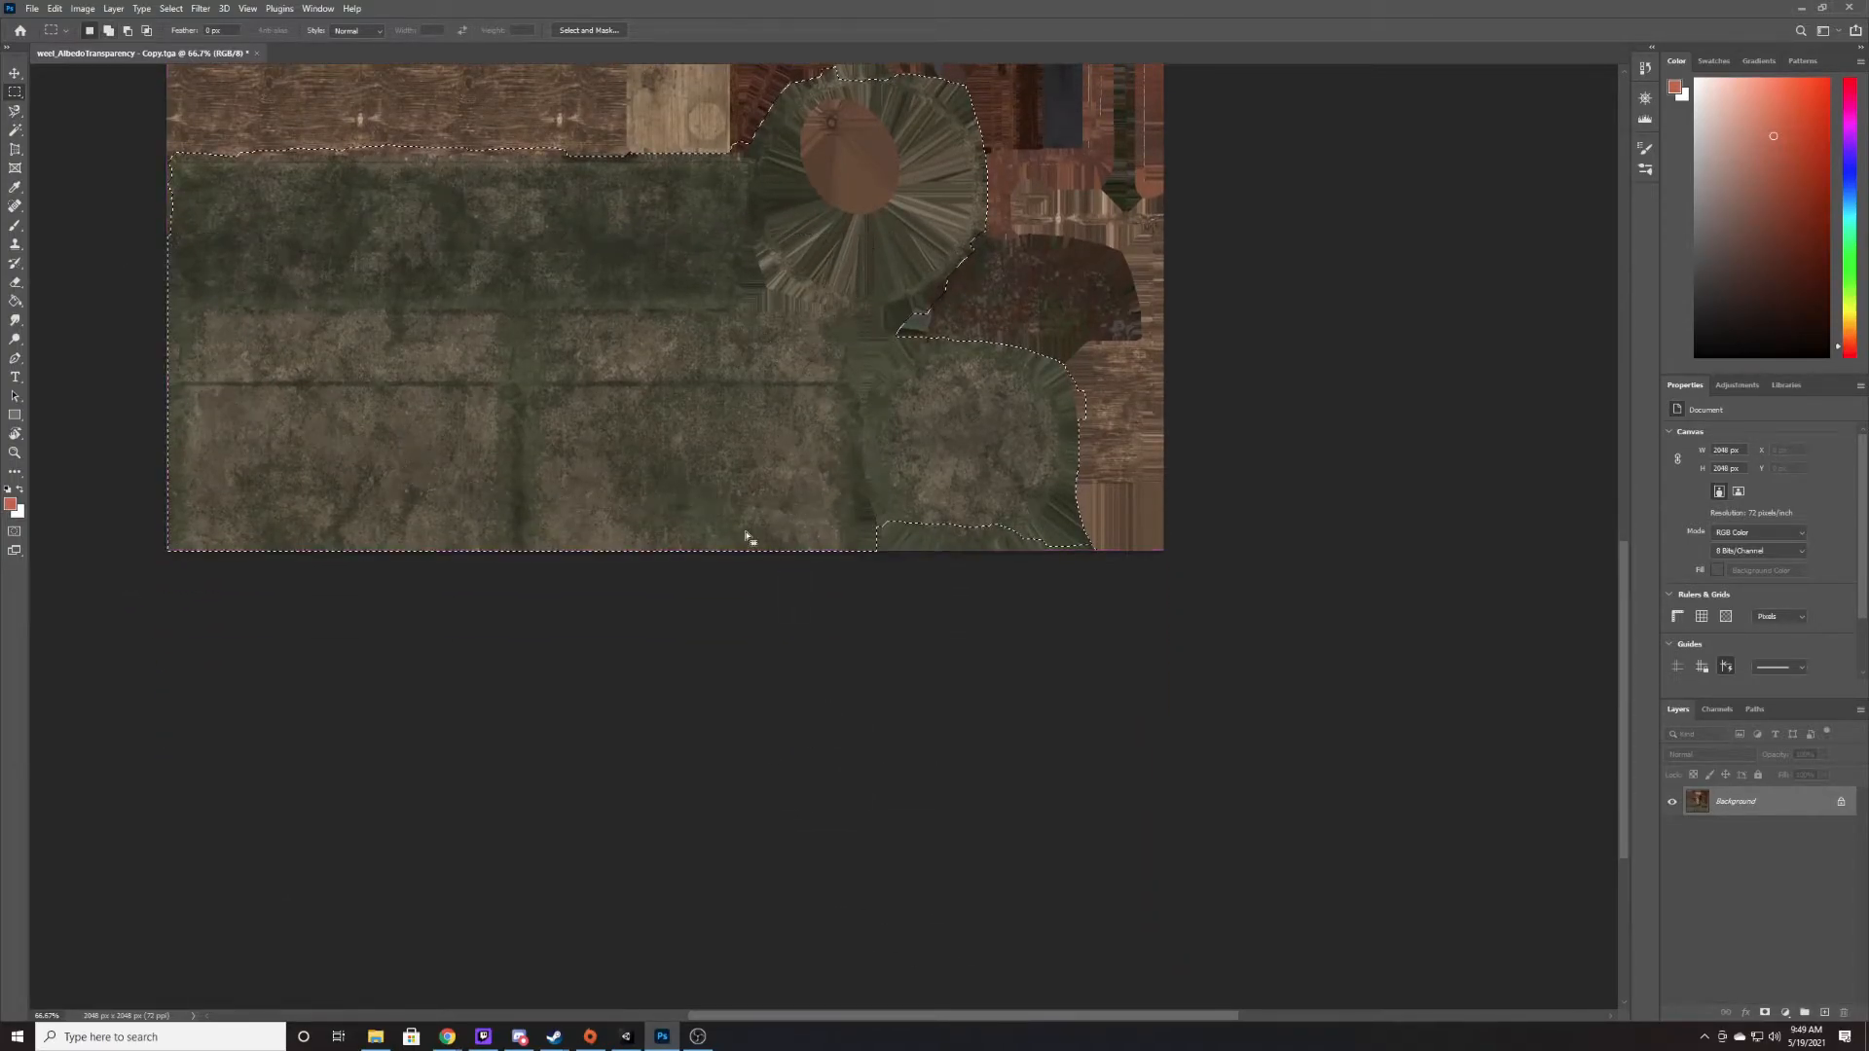
{"action": "left_click_drag", "start_coordinate": [808, 487], "coordinate": [986, 605], "text": "shift"}
{"action": "left_click_drag", "start_coordinate": [1062, 606], "coordinate": [1071, 604]}
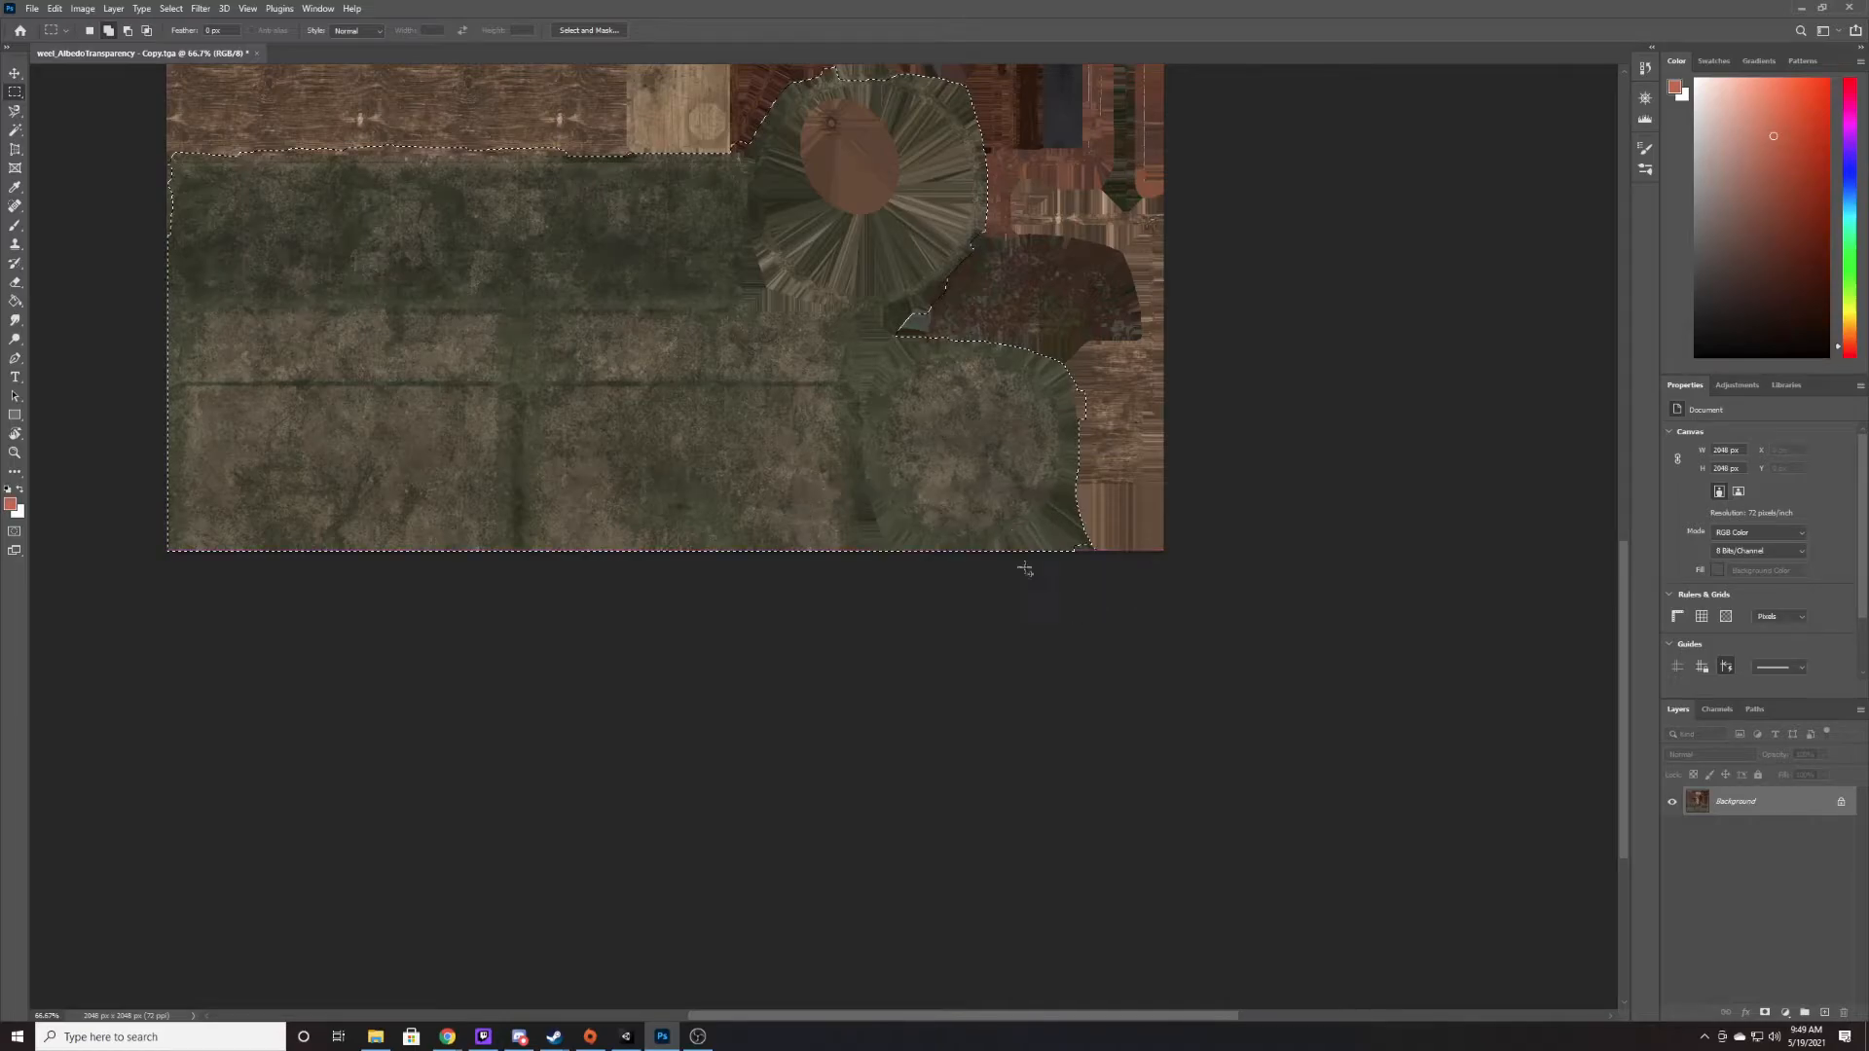
- Use the Lasso to add the stone area's missing lower-right corner and tidy the selection edge beside the wood strip
{"action": "right_click", "coordinate": [14, 110]}
{"action": "left_click", "coordinate": [69, 111]}
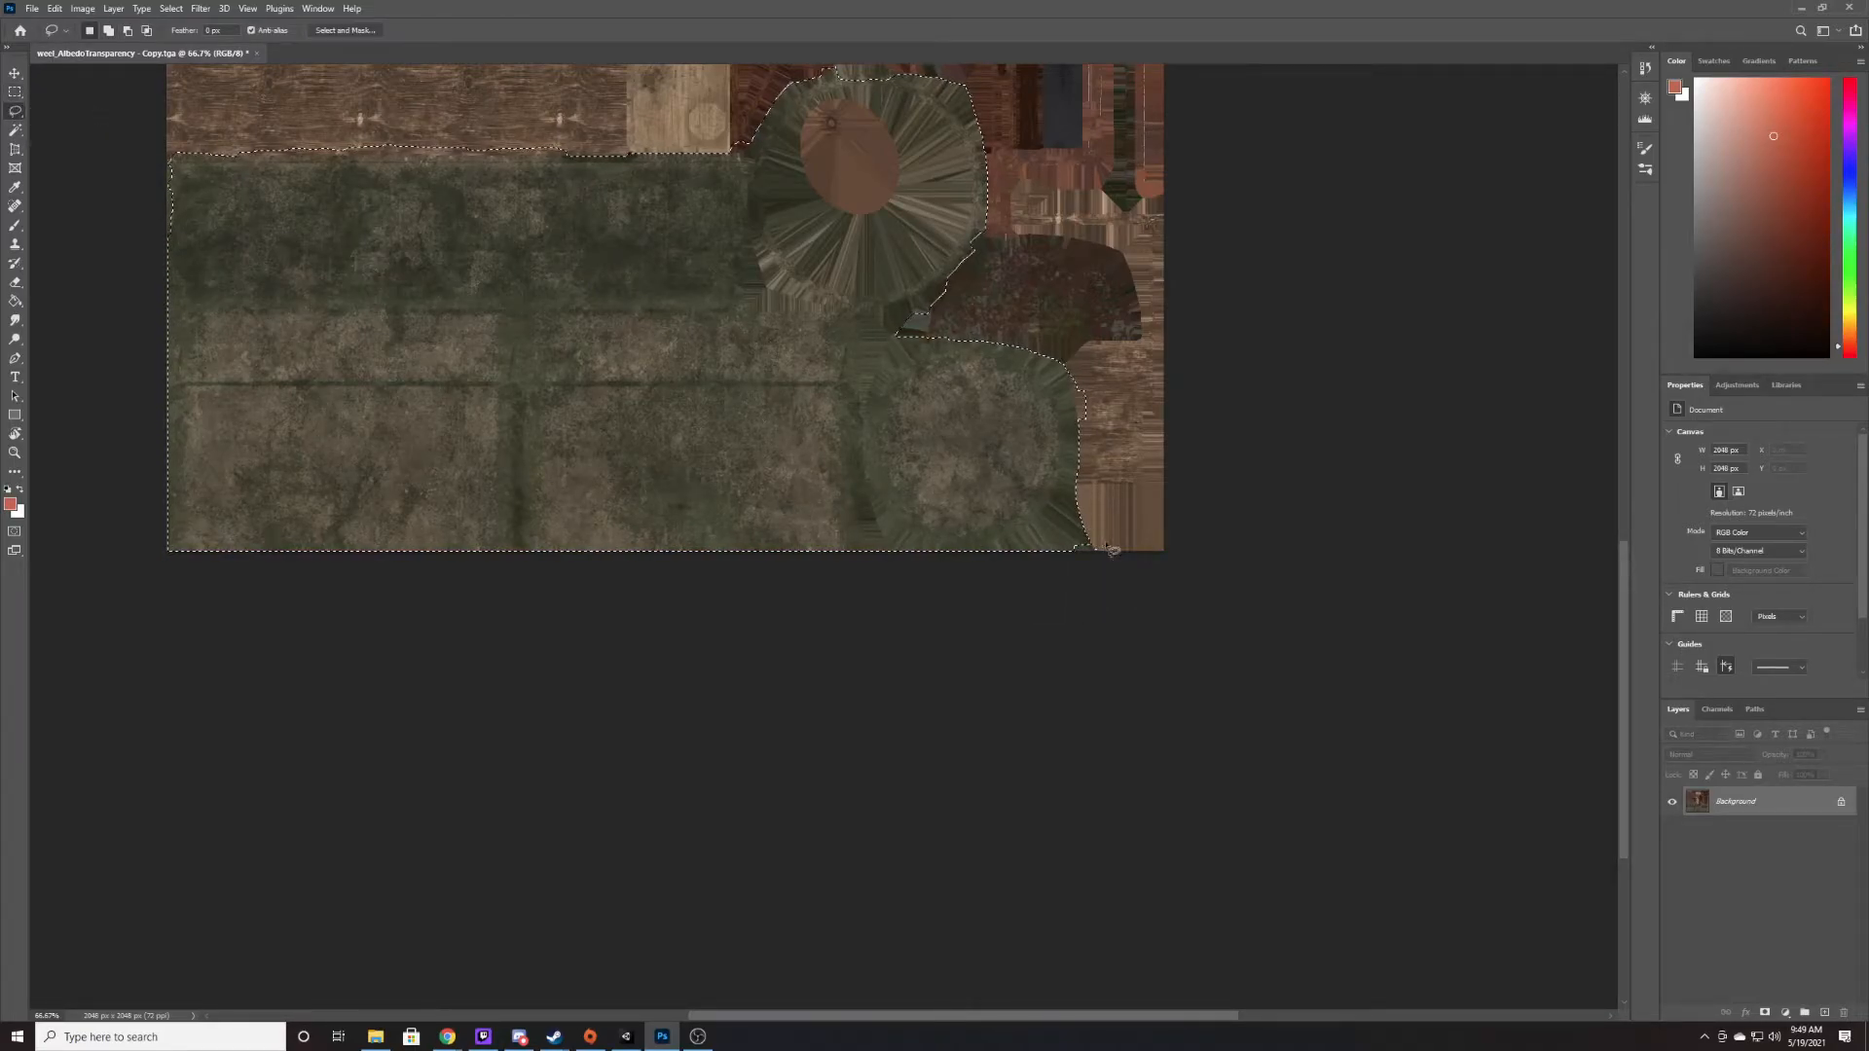
{"action": "key", "text": "ctrl+plus"}
{"action": "key", "text": "ctrl+plus"}
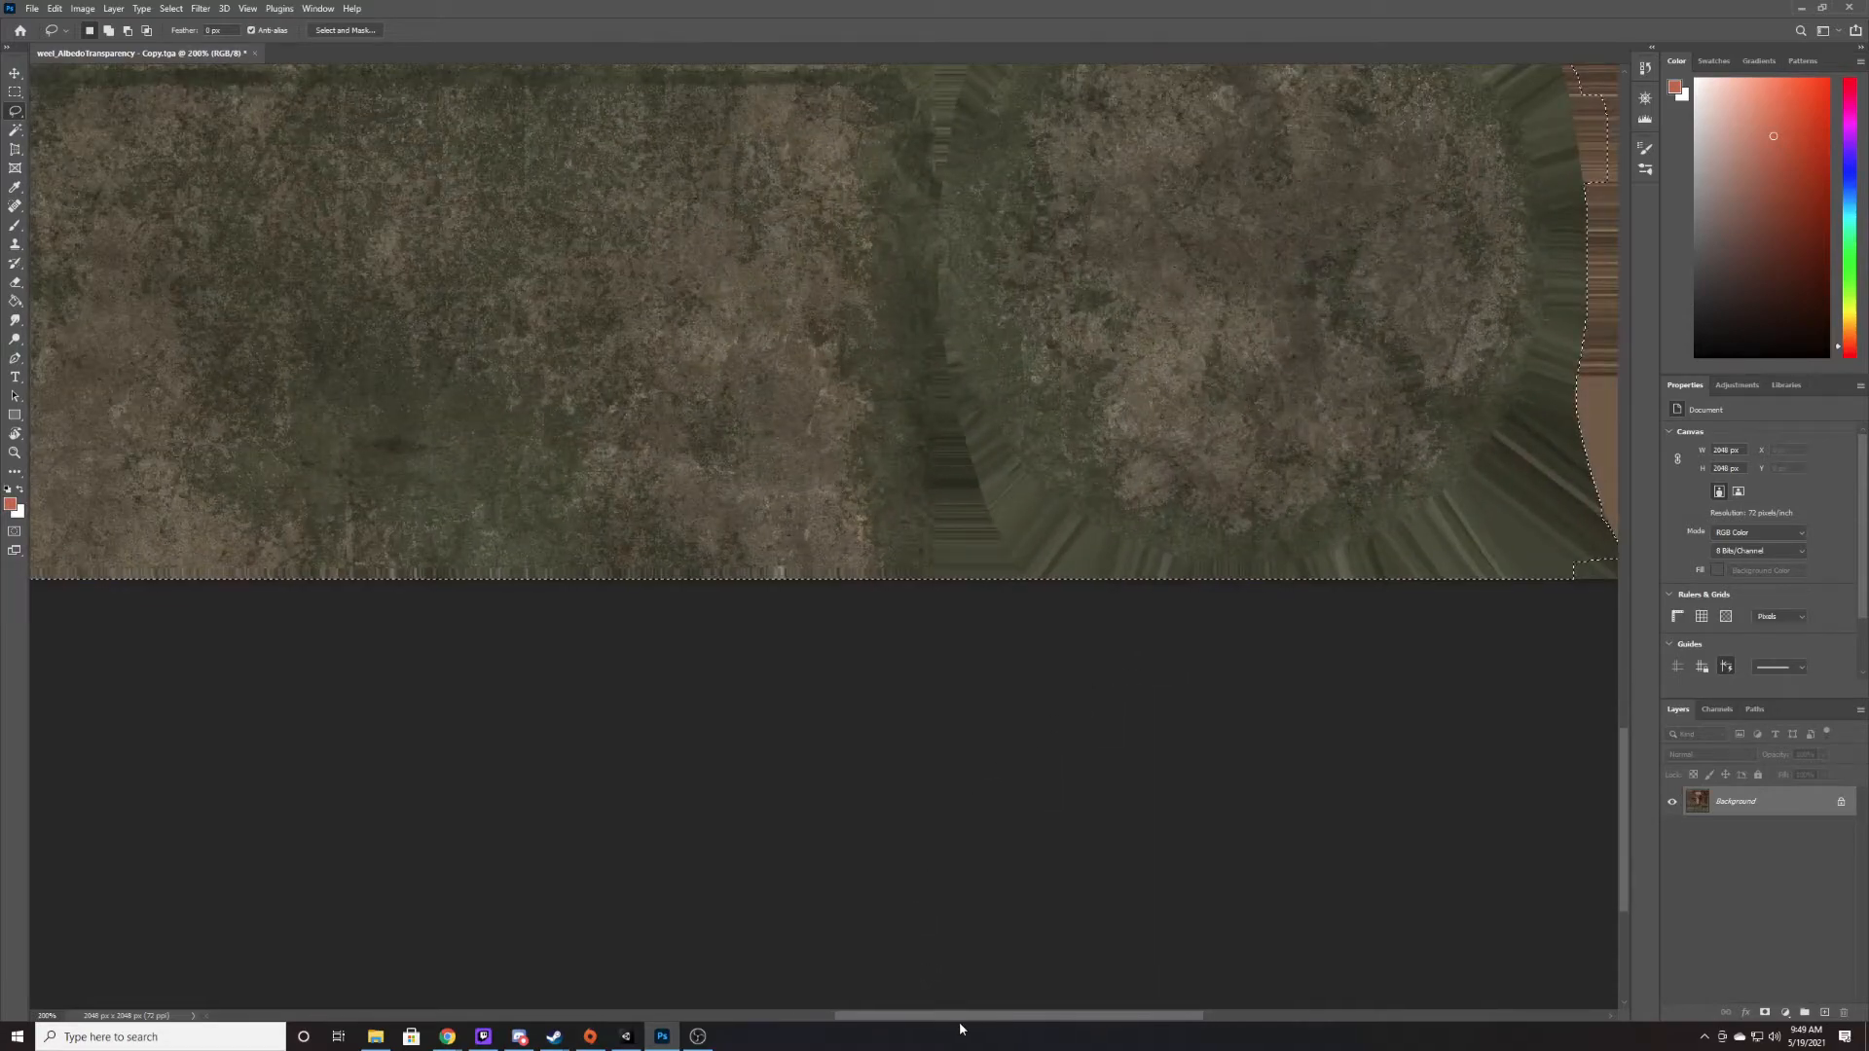
{"action": "scroll", "coordinate": [1089, 581], "scroll_direction": "right", "scroll_amount": 5, "text": "shift"}
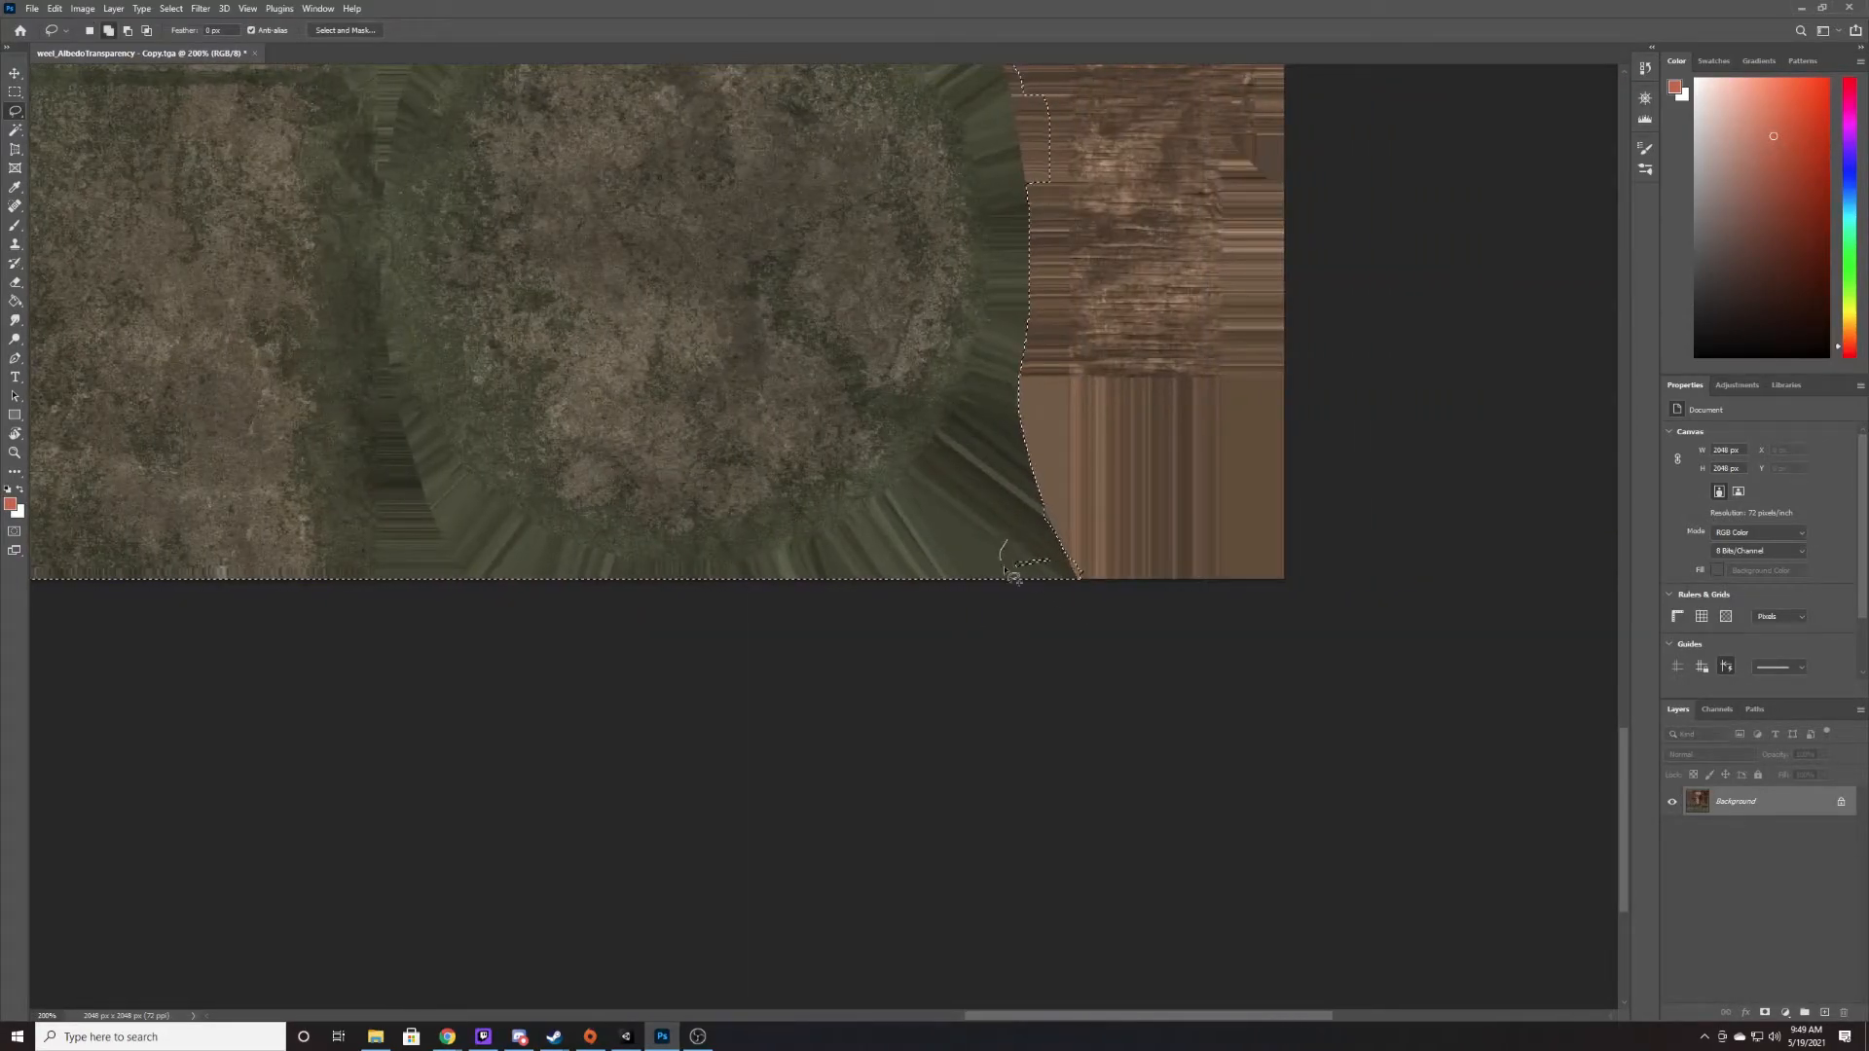
{"action": "scroll", "coordinate": [1006, 247], "scroll_direction": "up", "scroll_amount": 2}
{"action": "mouse_move", "coordinate": [998, 240]}
{"action": "left_mouse_down"}
{"action": "mouse_move", "coordinate": [1153, 236]}
{"action": "mouse_move", "coordinate": [1017, 239]}
{"action": "mouse_move", "coordinate": [1030, 362]}
{"action": "left_mouse_up"}
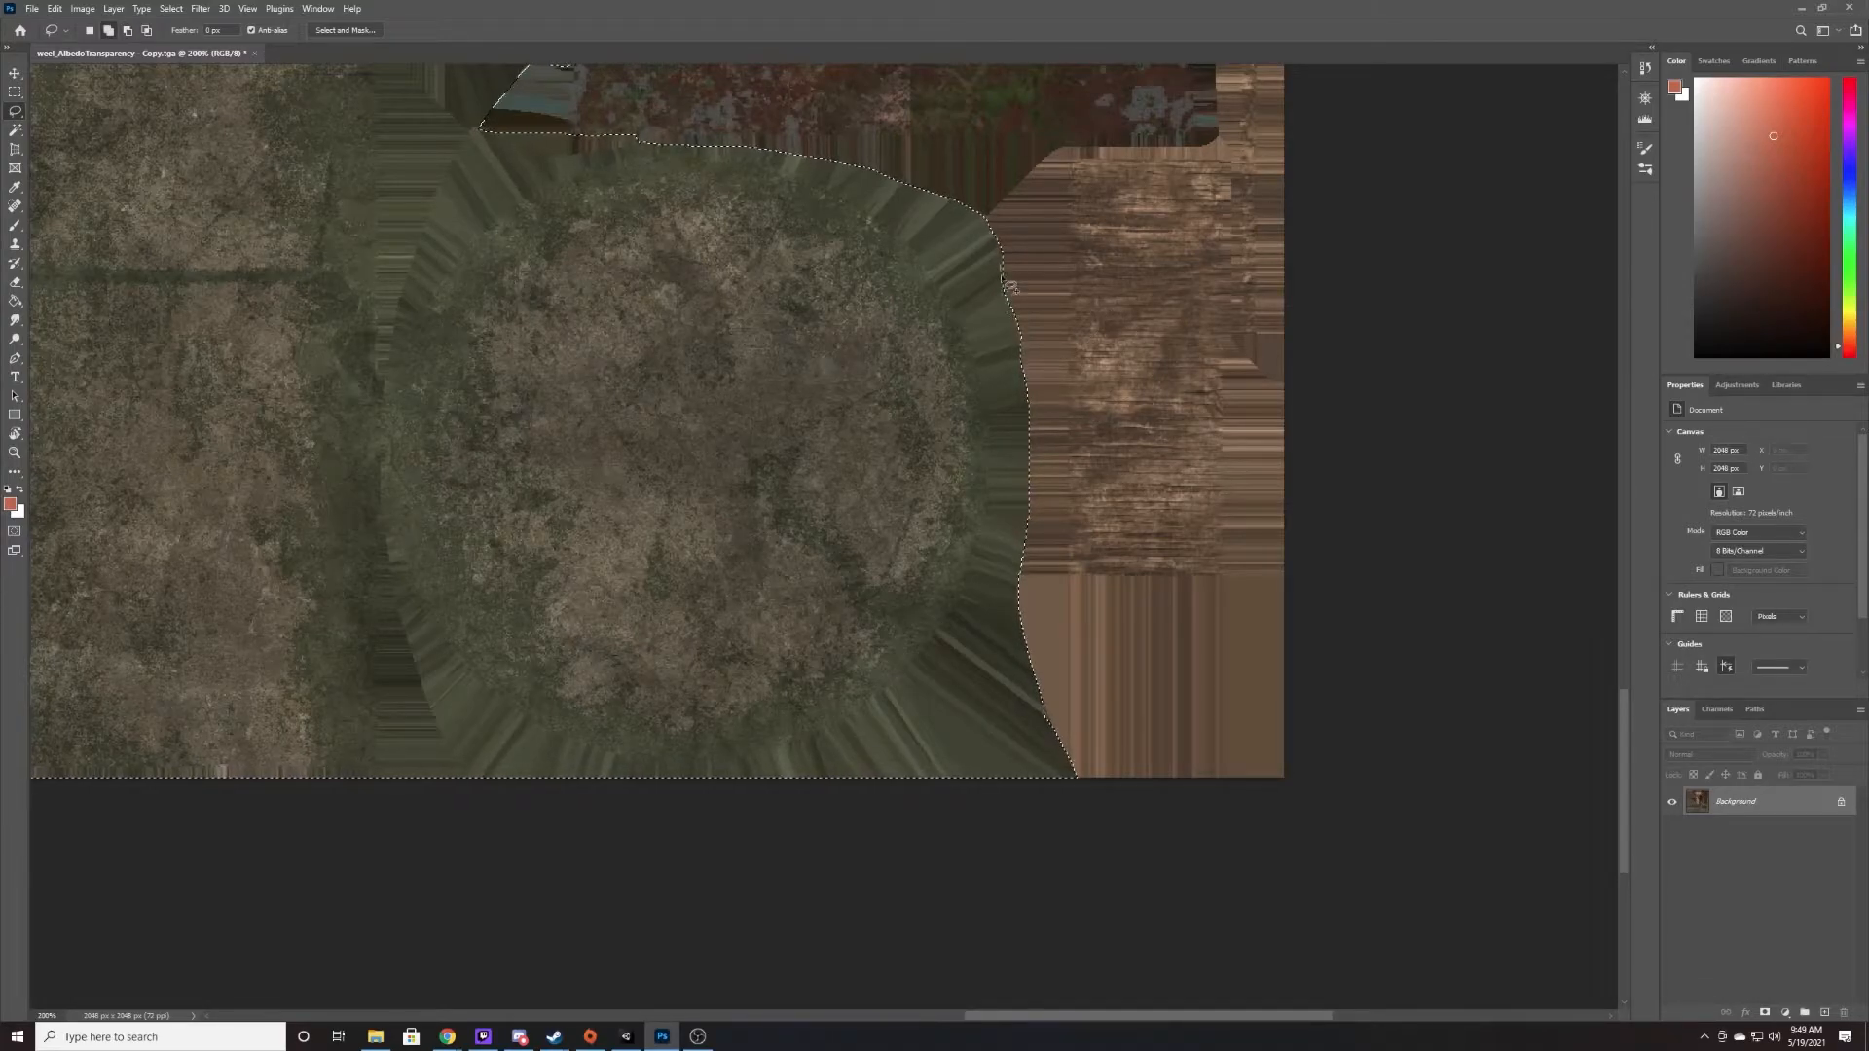
- Trim the selection with the Lasso along the boundary between the green stone and the dark red patch
{"action": "scroll", "coordinate": [709, 321], "scroll_direction": "up", "scroll_amount": 2}
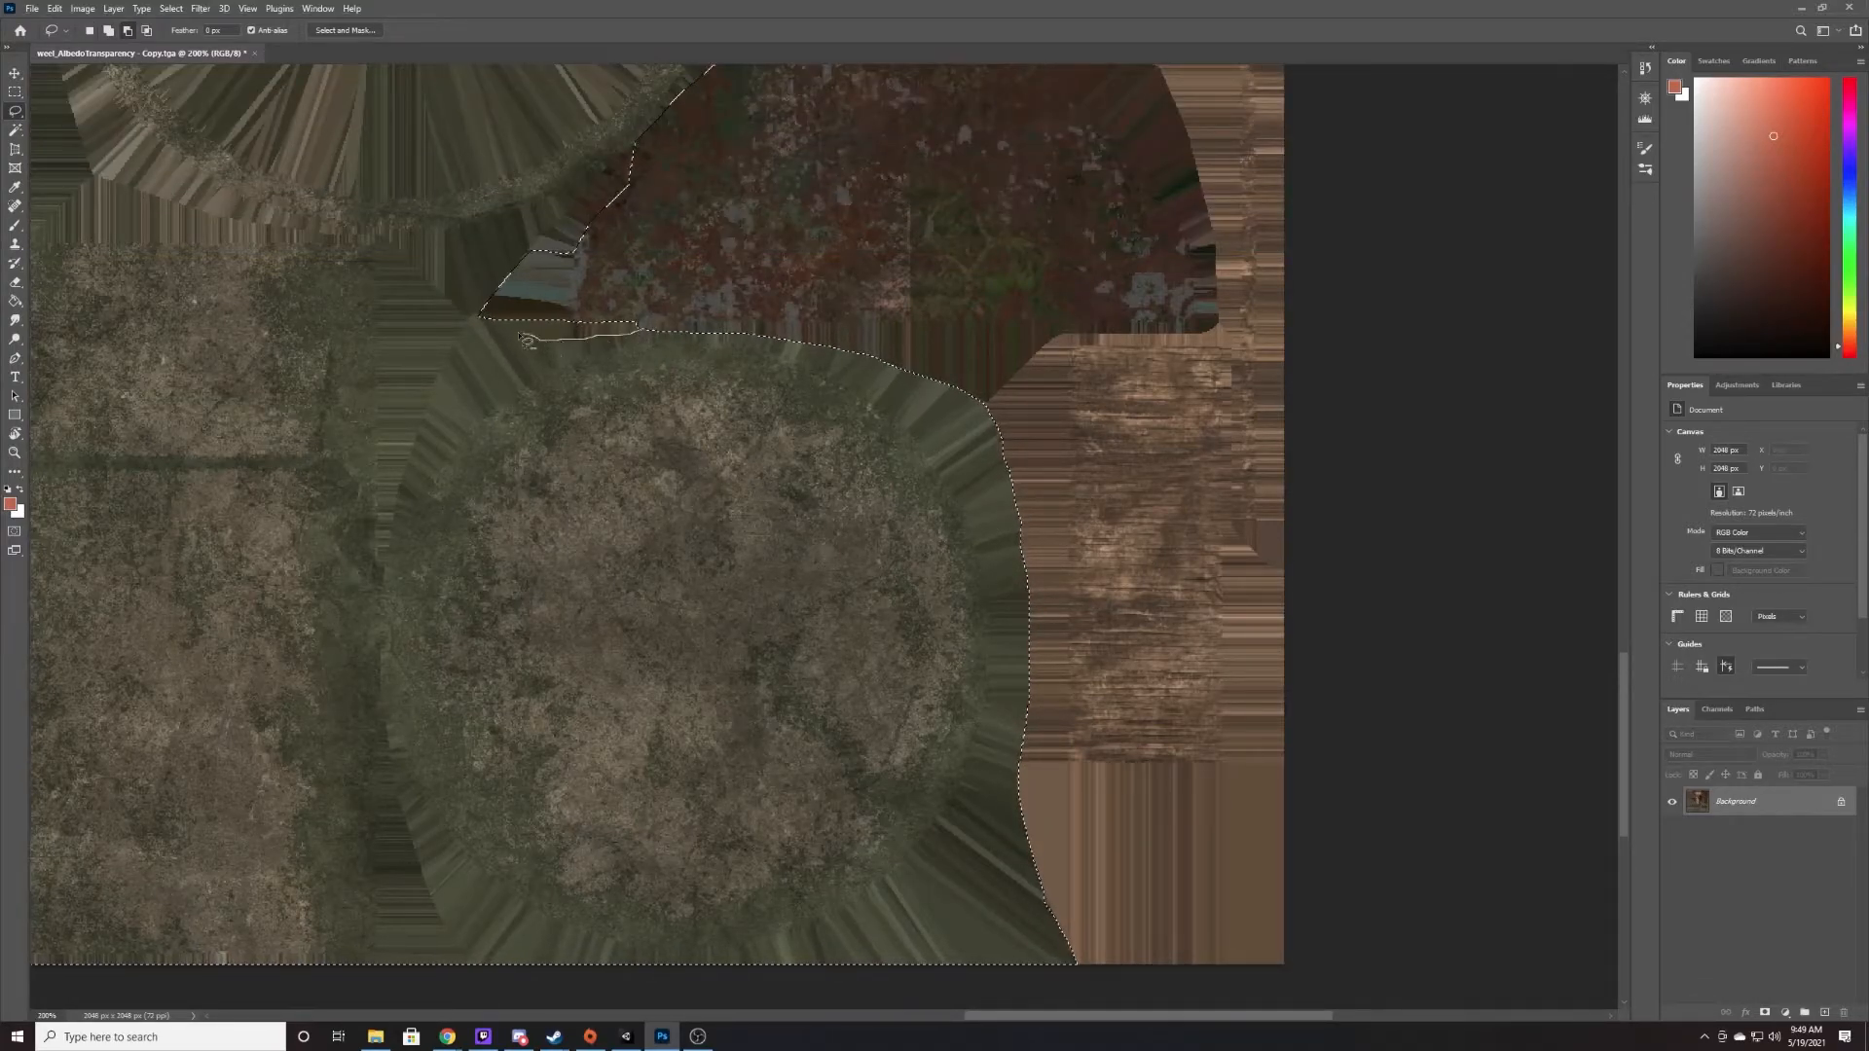
{"action": "scroll", "coordinate": [540, 336], "scroll_direction": "up", "scroll_amount": 1}
{"action": "scroll", "coordinate": [546, 368], "scroll_direction": "up", "scroll_amount": 1}
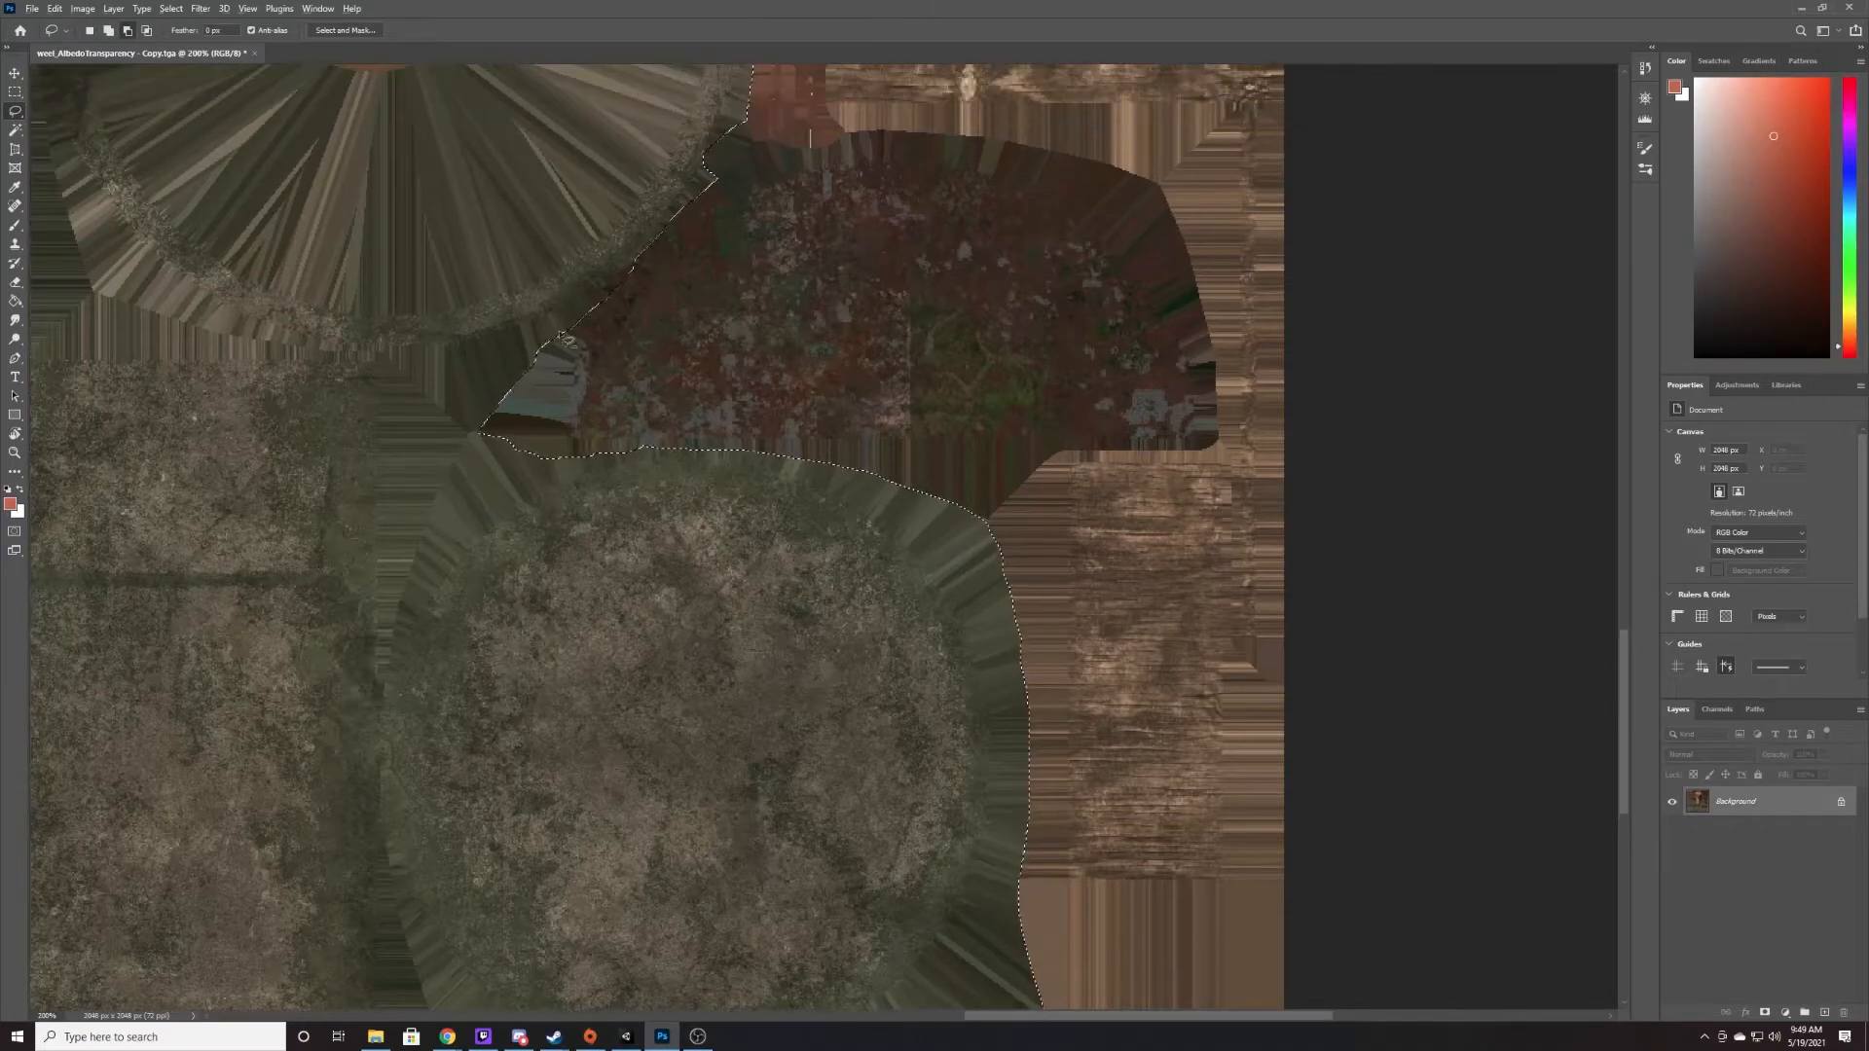
{"action": "scroll", "coordinate": [715, 312], "scroll_direction": "up", "scroll_amount": 1, "text": "alt"}
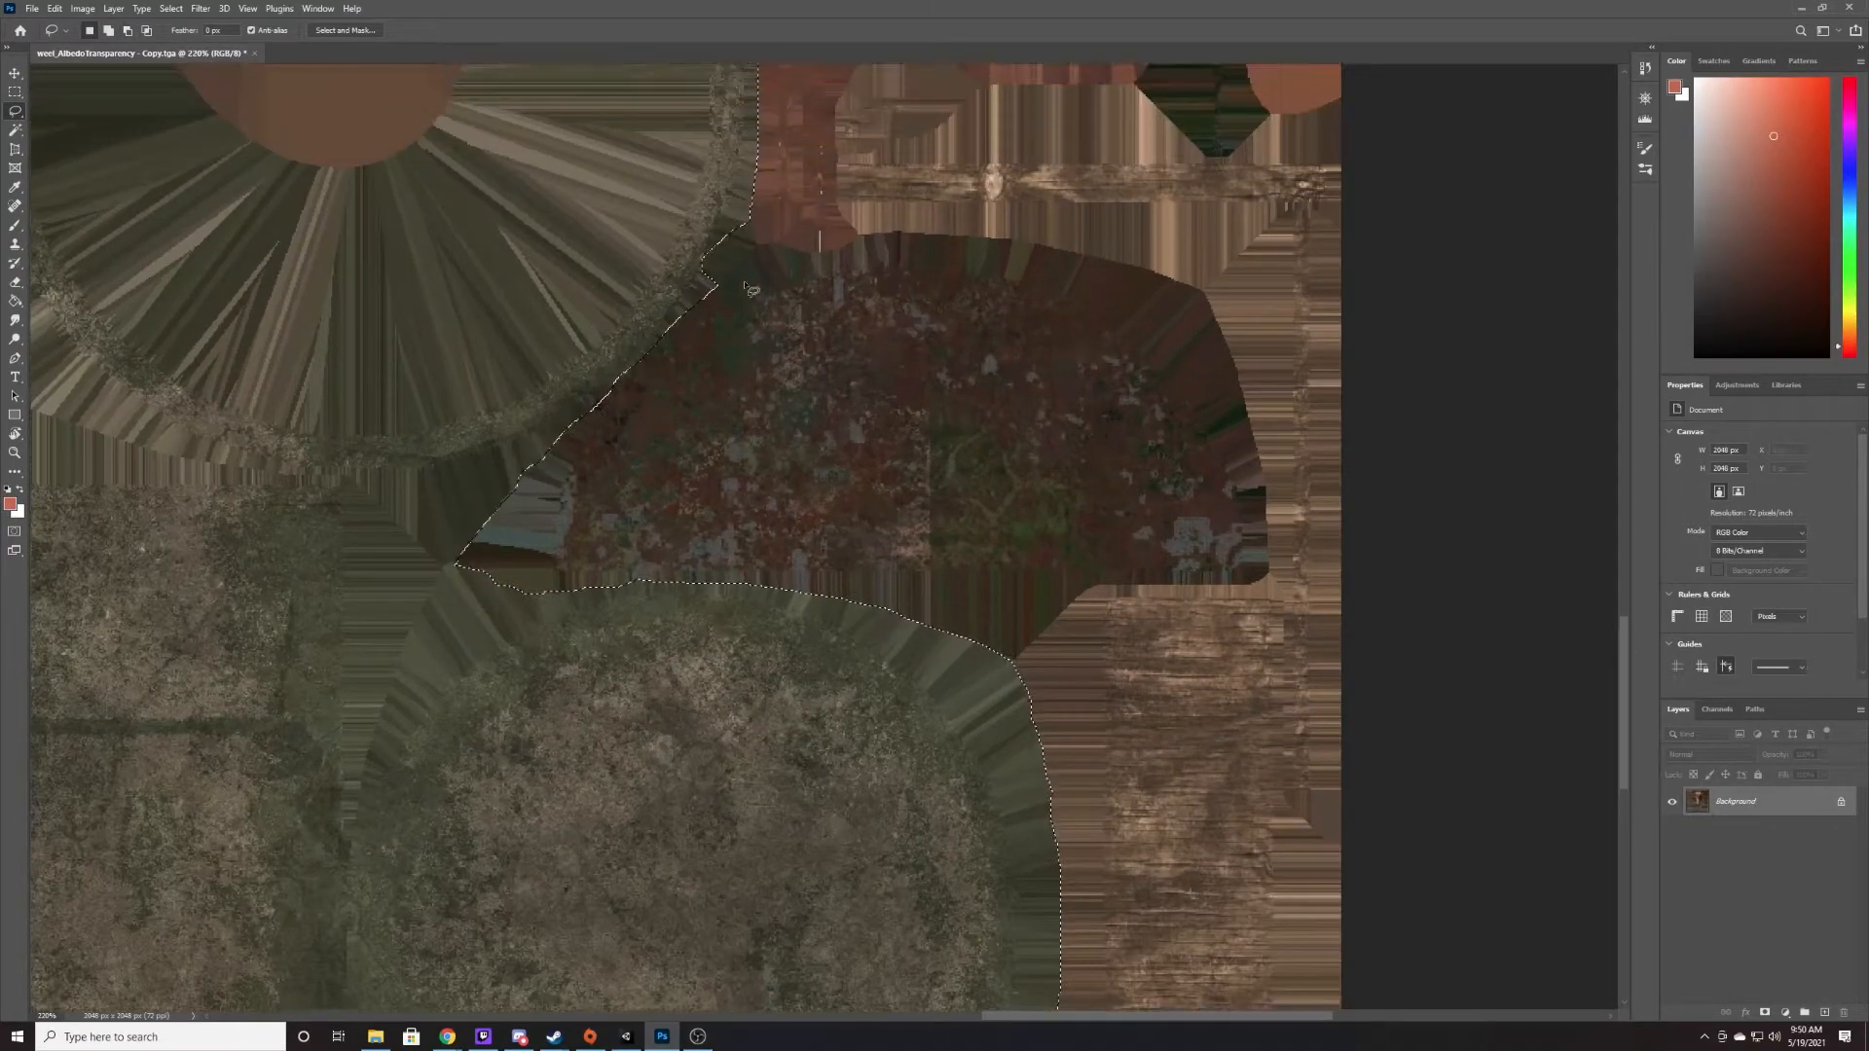
- Refine the selection around the round ribbed green patch, including its pointed tip and its border with the red-brown wood
{"action": "scroll", "coordinate": [740, 326], "scroll_direction": "up", "scroll_amount": 1}
{"action": "scroll", "coordinate": [759, 333], "scroll_direction": "up", "scroll_amount": 7}
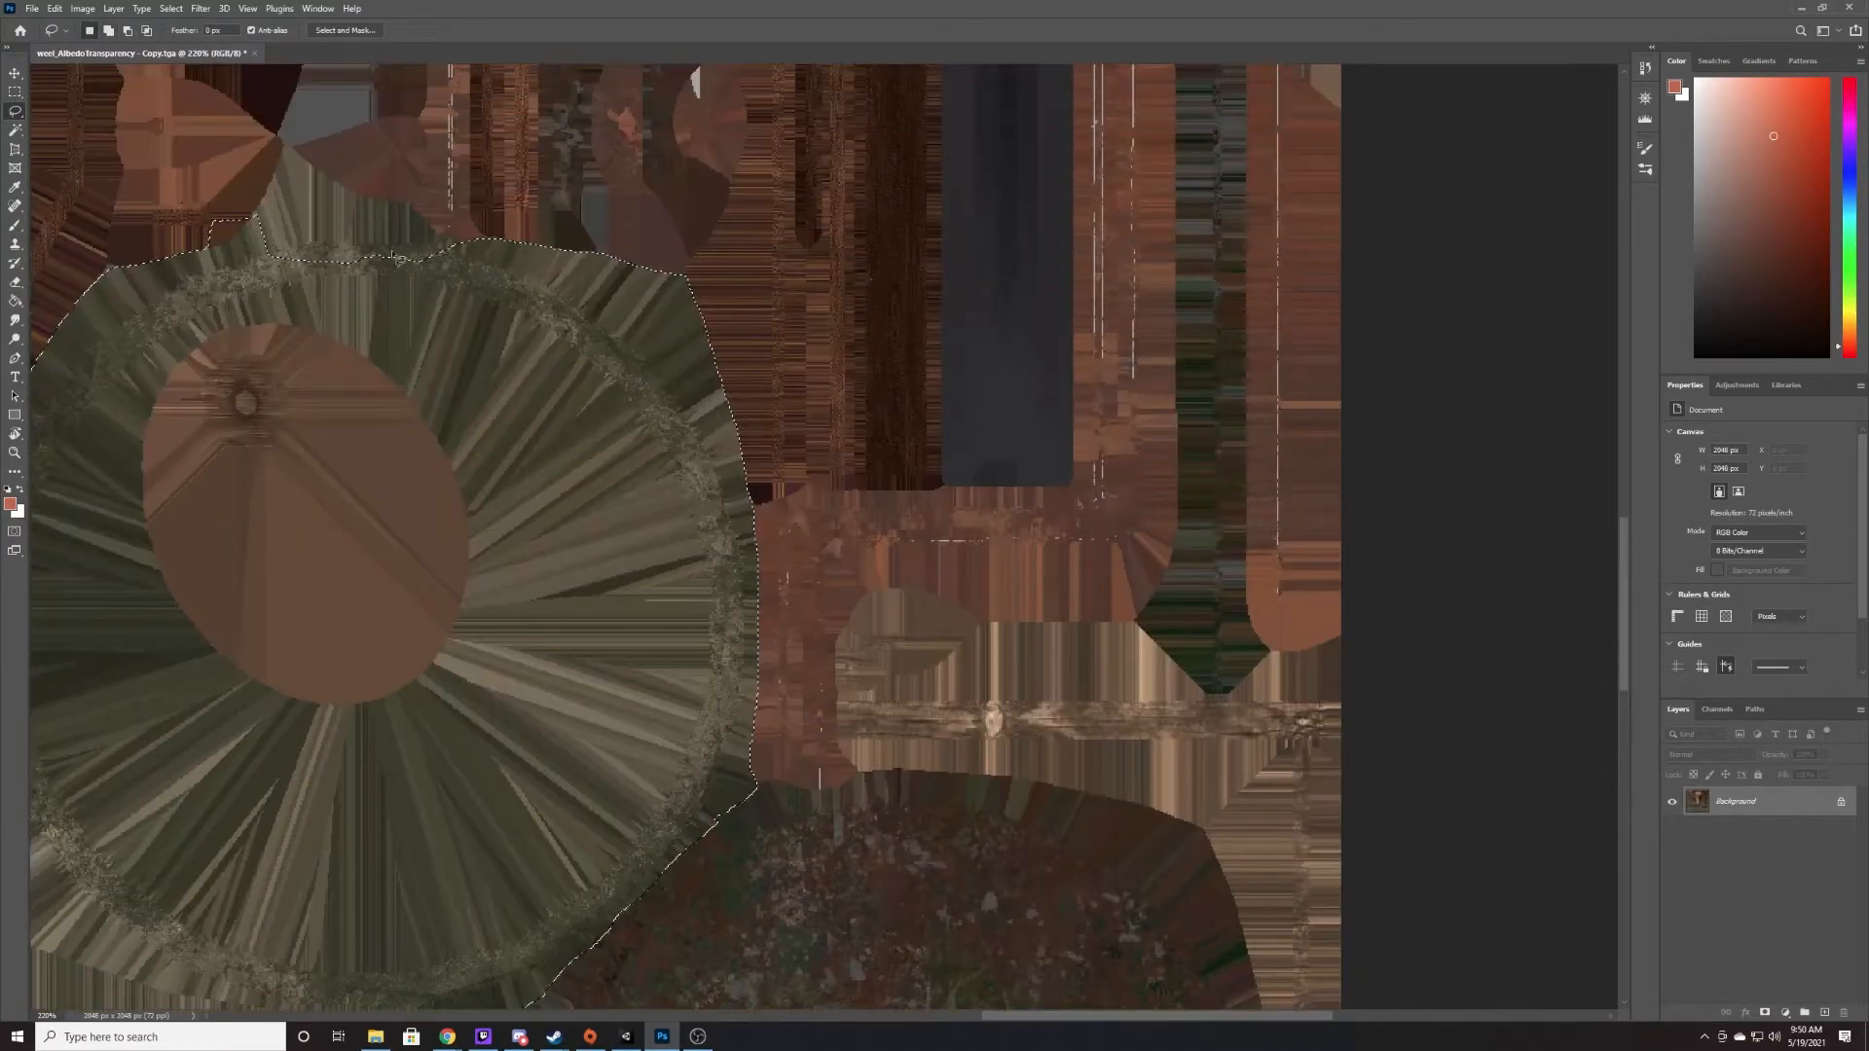
{"action": "mouse_move", "coordinate": [501, 309]}
{"action": "left_mouse_down"}
{"action": "mouse_move", "coordinate": [292, 156]}
{"action": "mouse_move", "coordinate": [274, 199]}
{"action": "left_mouse_up"}
{"action": "mouse_move", "coordinate": [340, 183]}
{"action": "left_mouse_down", "text": "alt"}
{"action": "mouse_move", "coordinate": [366, 191]}
{"action": "mouse_move", "coordinate": [224, 243]}
{"action": "mouse_move", "coordinate": [246, 224]}
{"action": "mouse_move", "coordinate": [284, 261]}
{"action": "mouse_move", "coordinate": [251, 245]}
{"action": "left_mouse_up", "text": "alt"}
{"action": "scroll", "coordinate": [390, 340], "scroll_direction": "up", "scroll_amount": 6, "text": "ctrl"}
{"action": "mouse_move", "coordinate": [708, 469]}
{"action": "left_mouse_down", "text": "alt"}
{"action": "mouse_move", "coordinate": [699, 423]}
{"action": "mouse_move", "coordinate": [709, 467]}
{"action": "left_mouse_up", "text": "alt"}
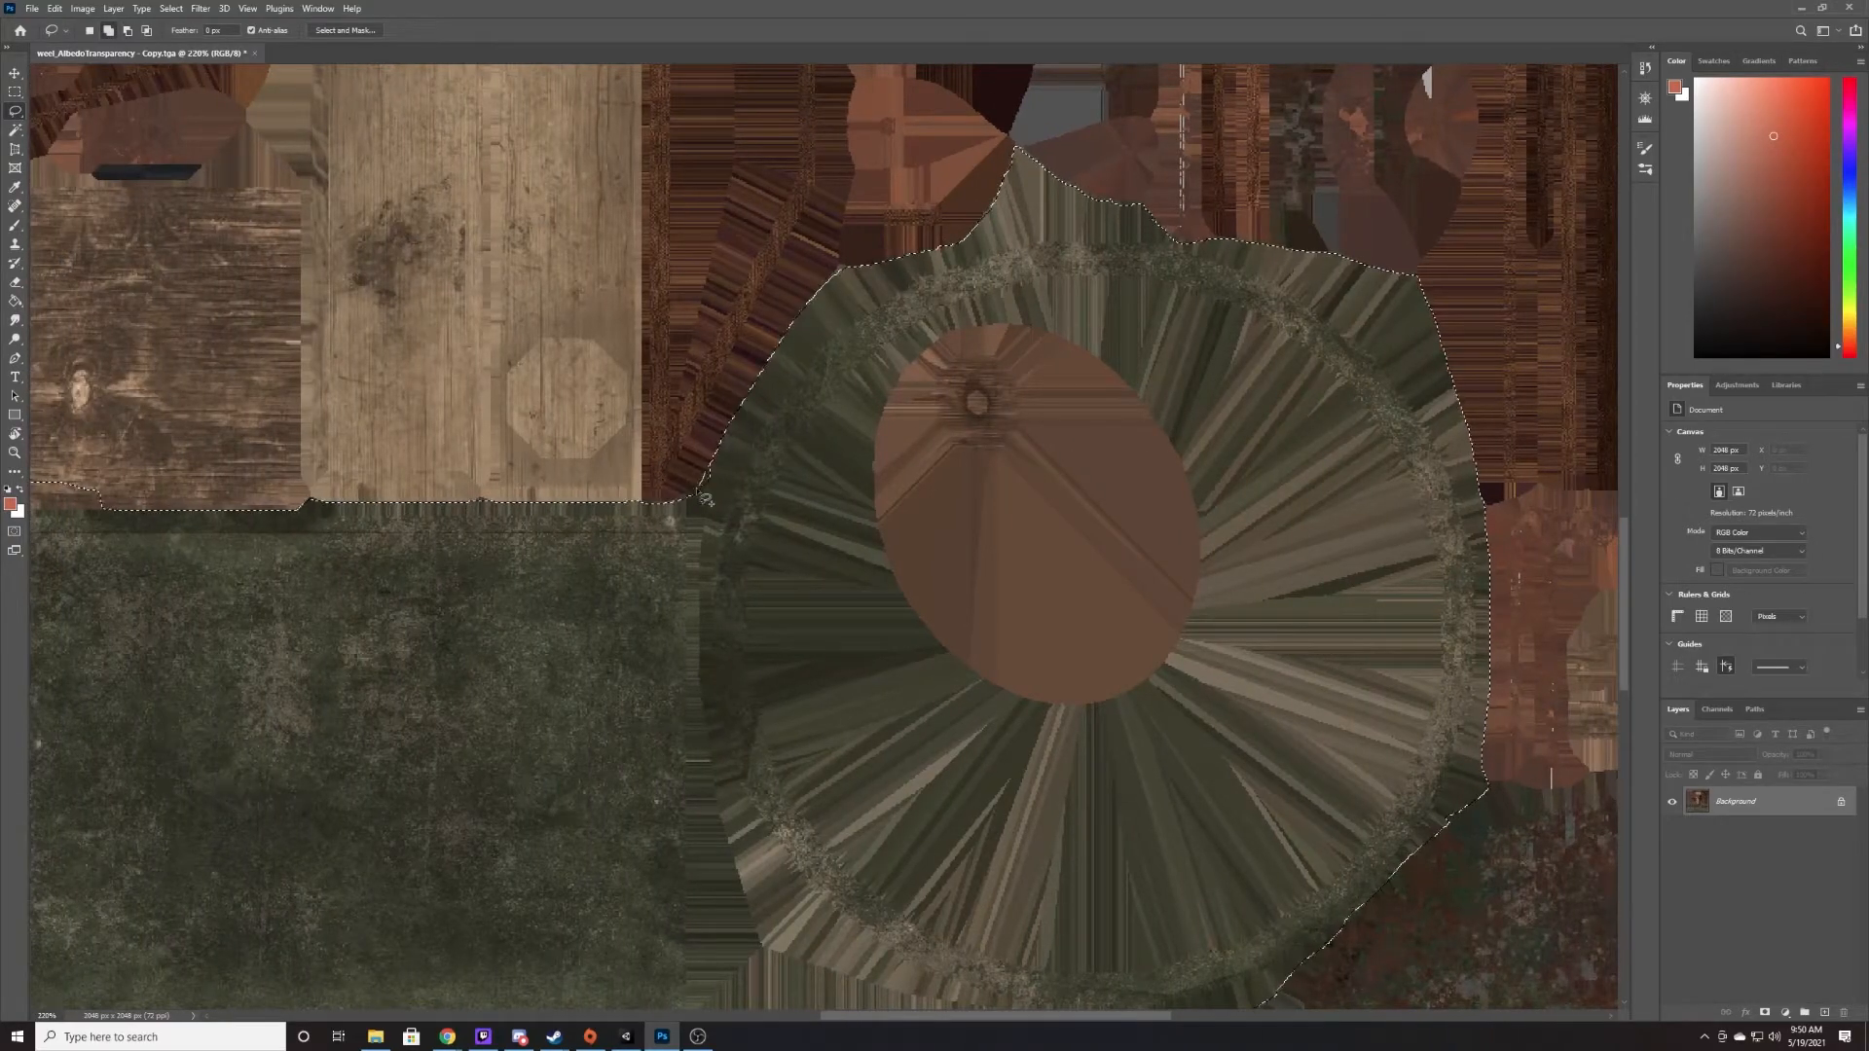
- Straighten the selection along the wood plank boundary and the canvas's left edge with the Rectangular Marquee
{"action": "left_click_drag", "start_coordinate": [957, 1017], "coordinate": [701, 1017]}
{"action": "key", "text": "m"}
{"action": "left_click_drag", "start_coordinate": [235, 407], "coordinate": [1274, 509], "text": "alt"}
{"action": "left_click_drag", "start_coordinate": [937, 1018], "coordinate": [794, 1017]}
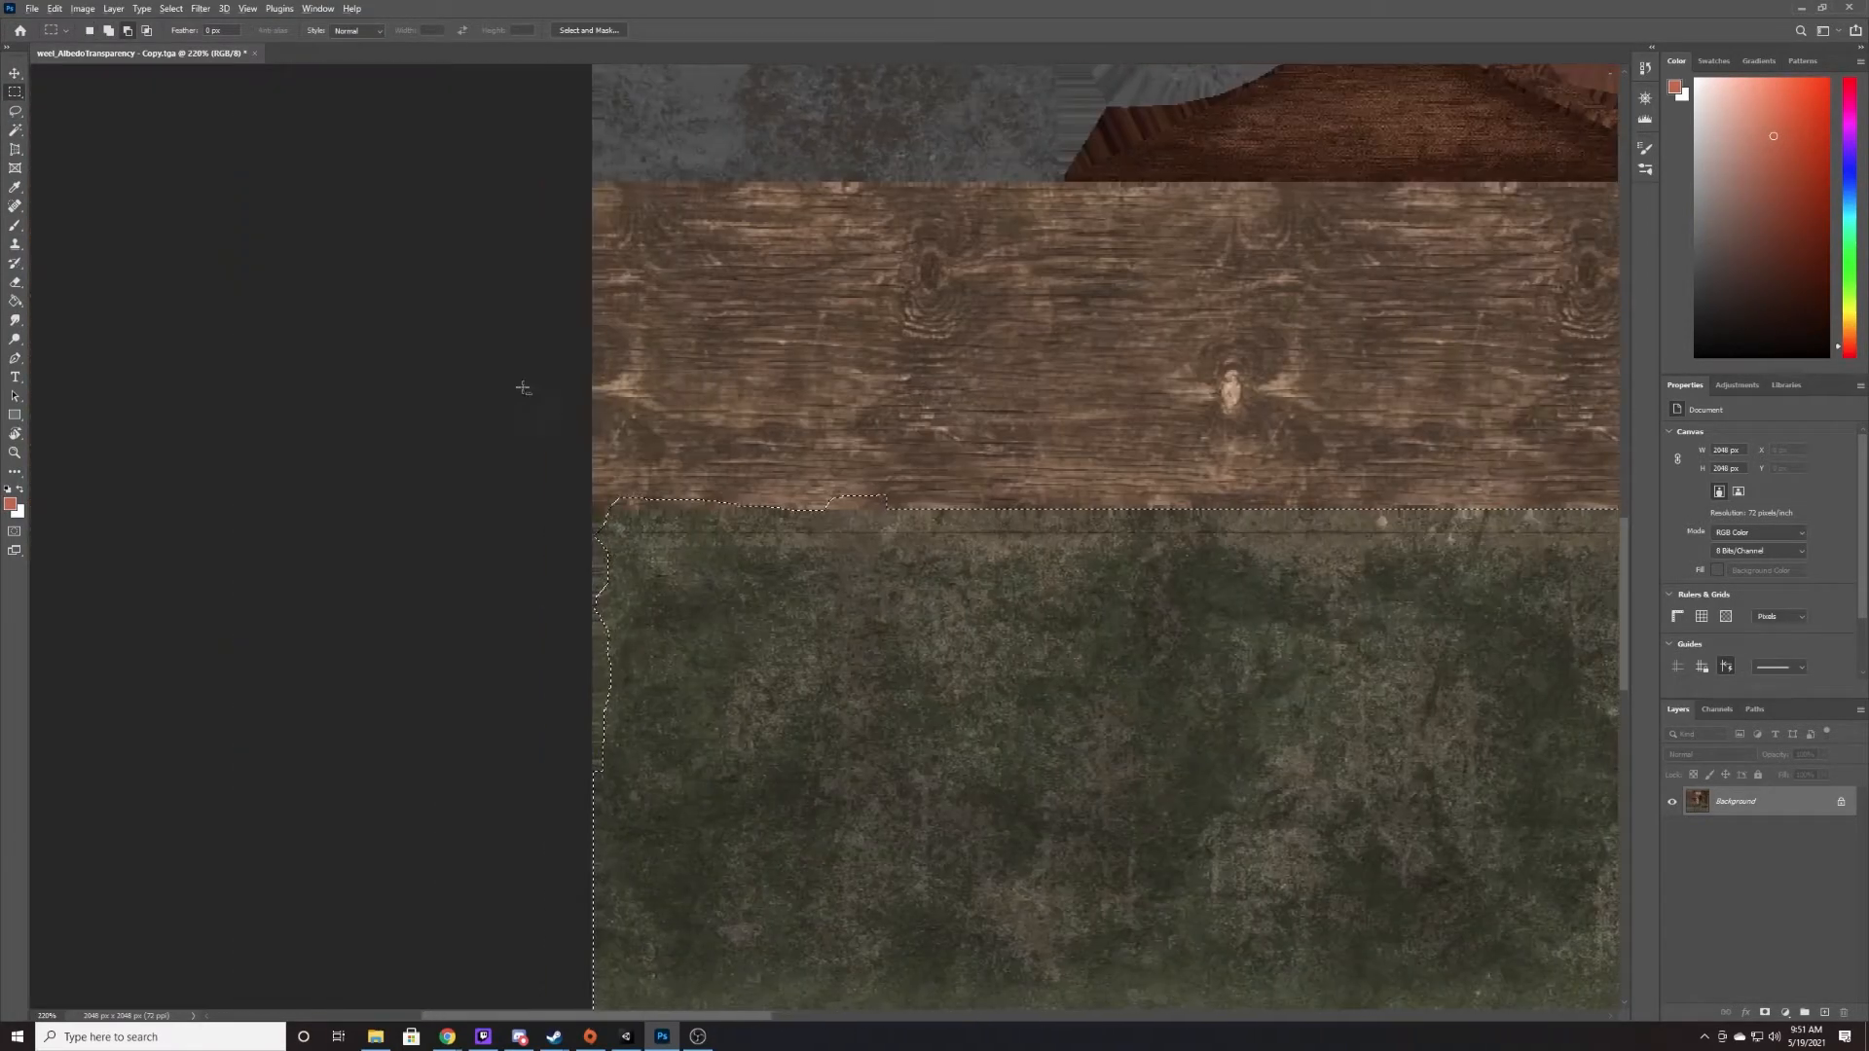
{"action": "left_click_drag", "start_coordinate": [1120, 890], "coordinate": [467, 516], "text": "shift"}
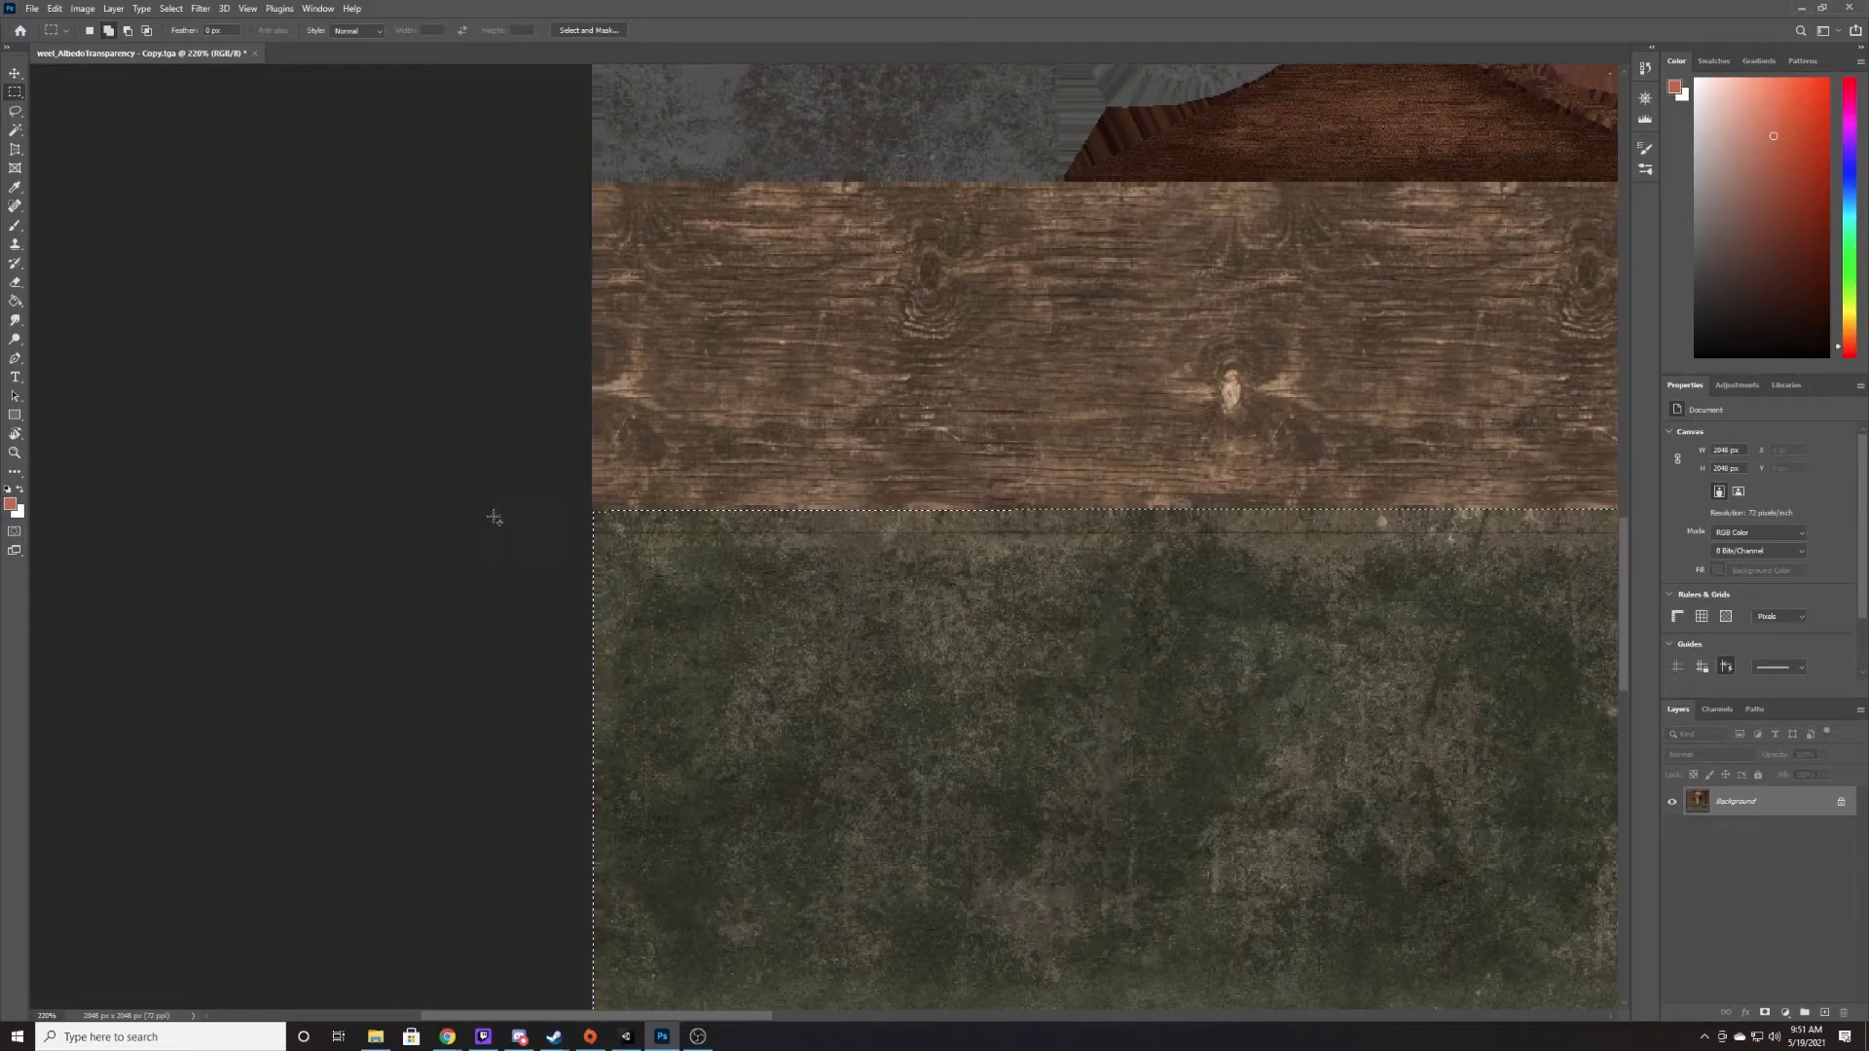
- Subtract the brown oval at the centre of the ribbed round patch from the selection with the Magnetic Lasso
{"action": "key", "text": "ctrl+minus"}
{"action": "key", "text": "ctrl+minus"}
{"action": "key", "text": "ctrl+minus"}
{"action": "key", "text": "ctrl+minus"}
{"action": "right_click", "coordinate": [14, 111]}
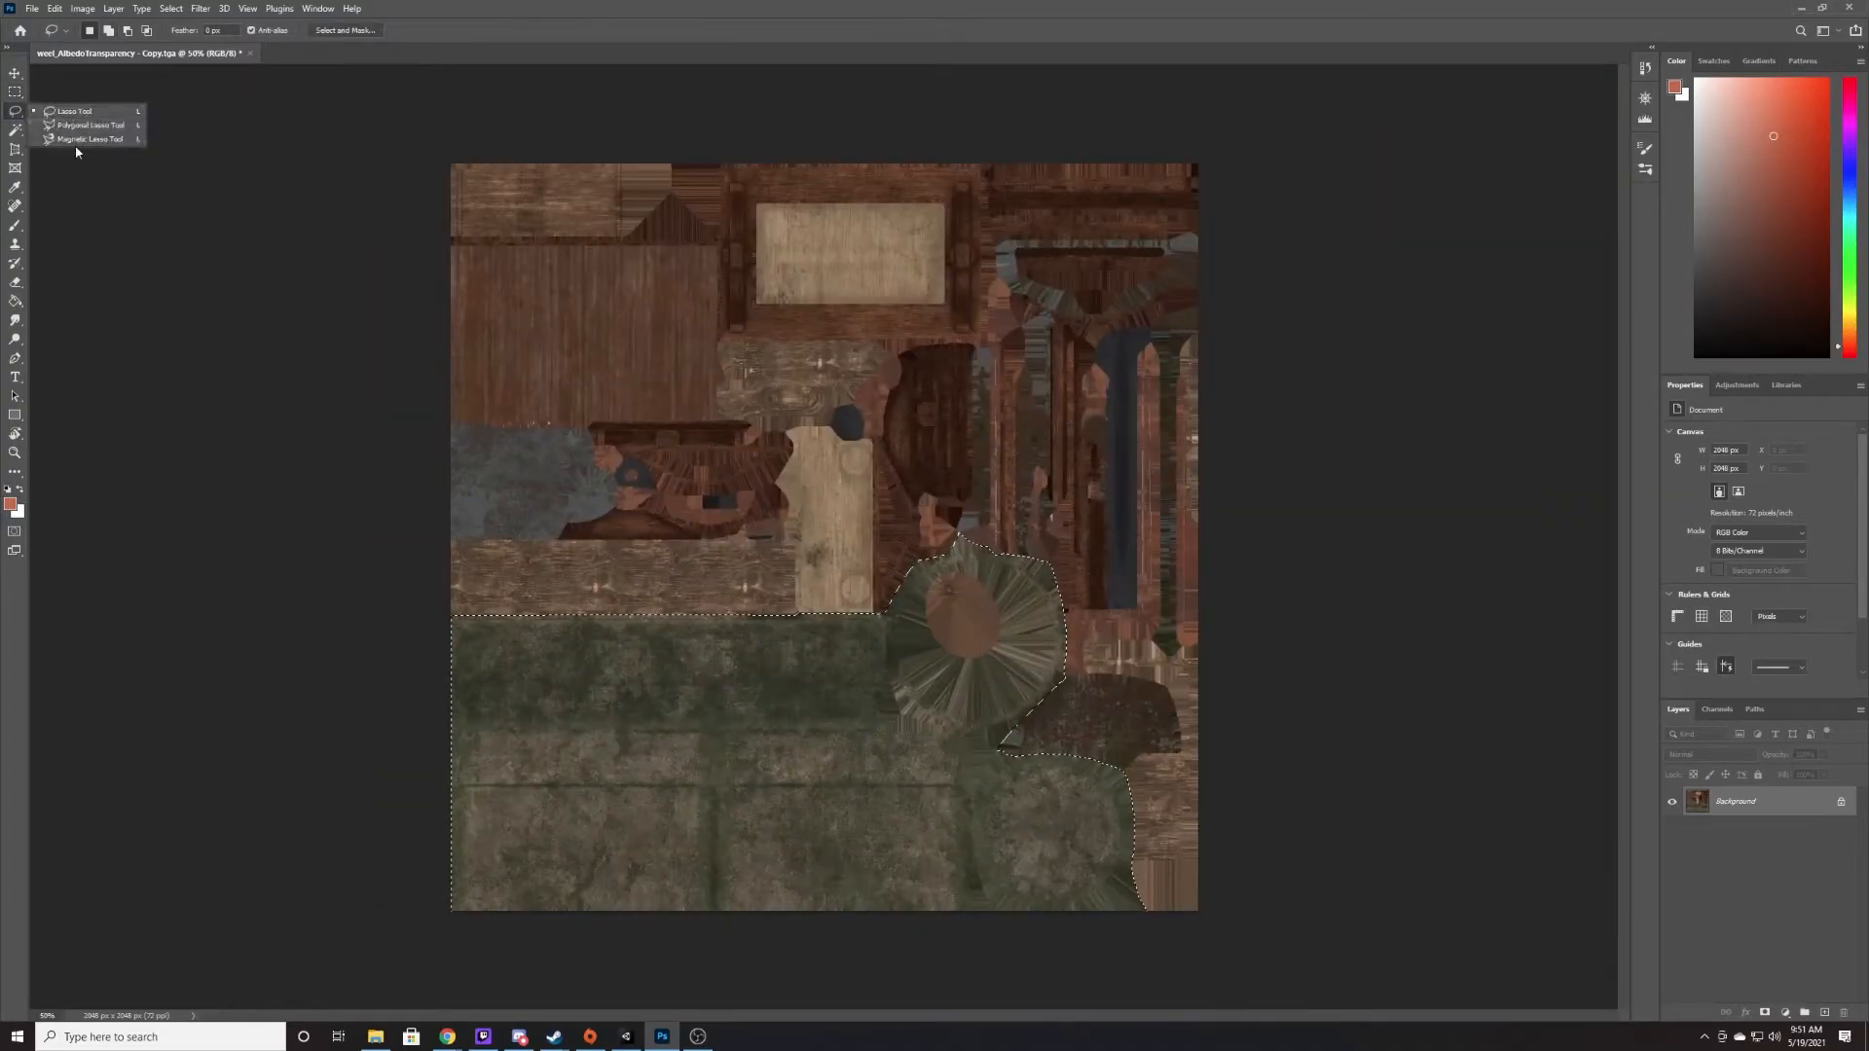
{"action": "left_click", "coordinate": [75, 143]}
{"action": "scroll", "coordinate": [779, 584], "scroll_direction": "up", "scroll_amount": 10, "text": "alt"}
{"action": "scroll", "coordinate": [793, 569], "scroll_direction": "down", "scroll_amount": 6, "text": "ctrl"}
{"action": "left_click", "coordinate": [823, 566]}
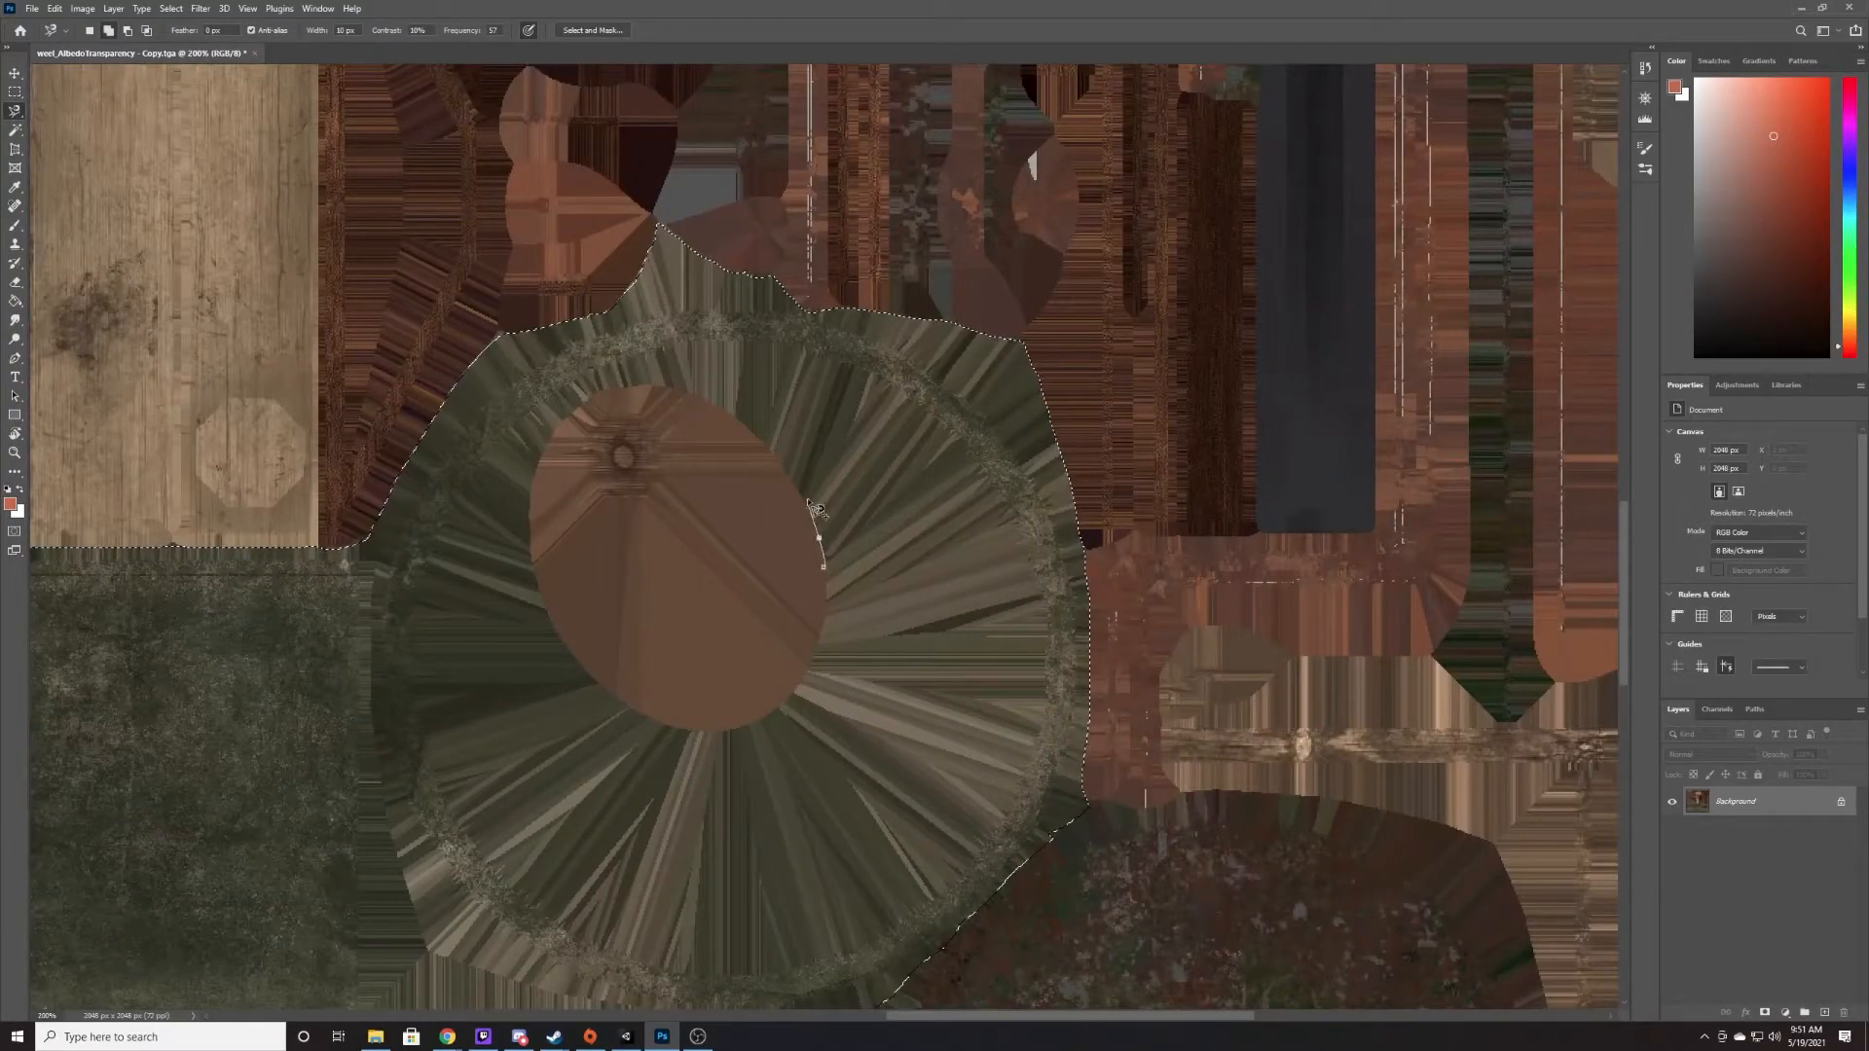
{"action": "left_click", "coordinate": [825, 571]}
{"action": "left_click", "coordinate": [826, 590]}
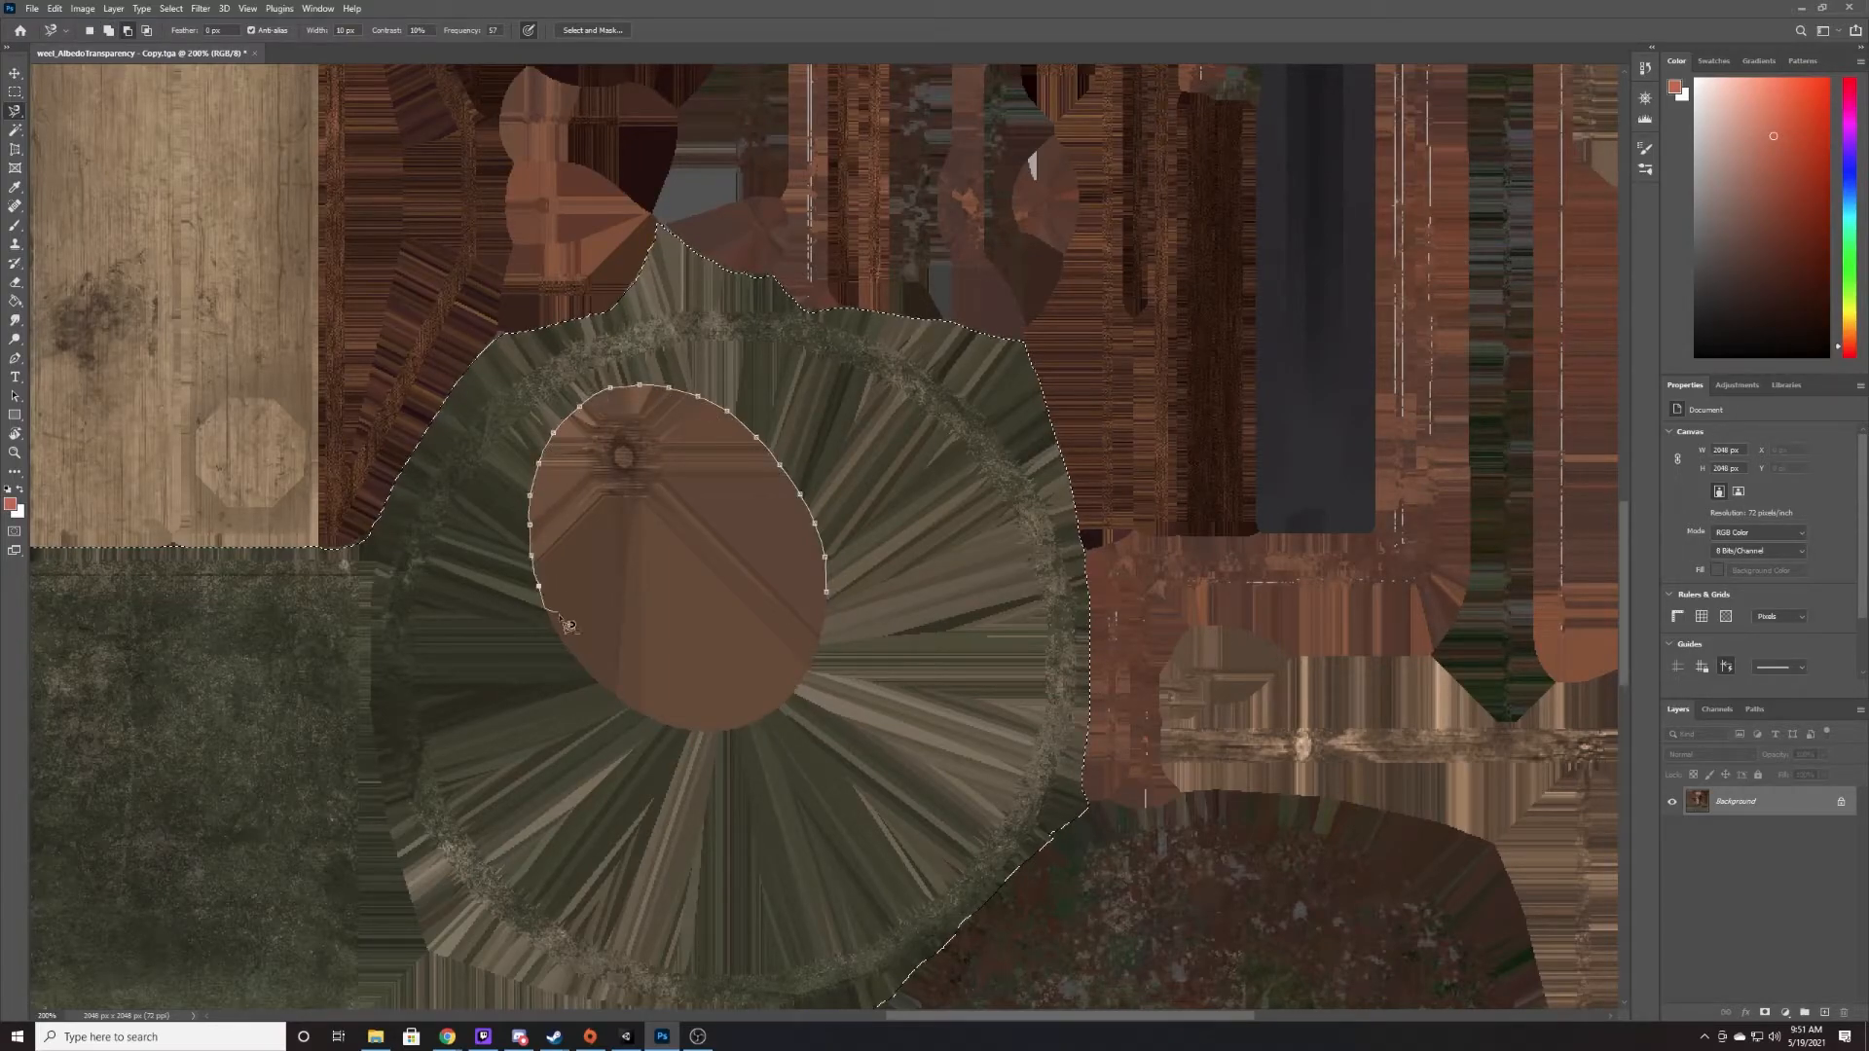
{"action": "left_click", "coordinate": [827, 590]}
{"action": "key", "text": "ctrl+minus"}
{"action": "key", "text": "ctrl+minus"}
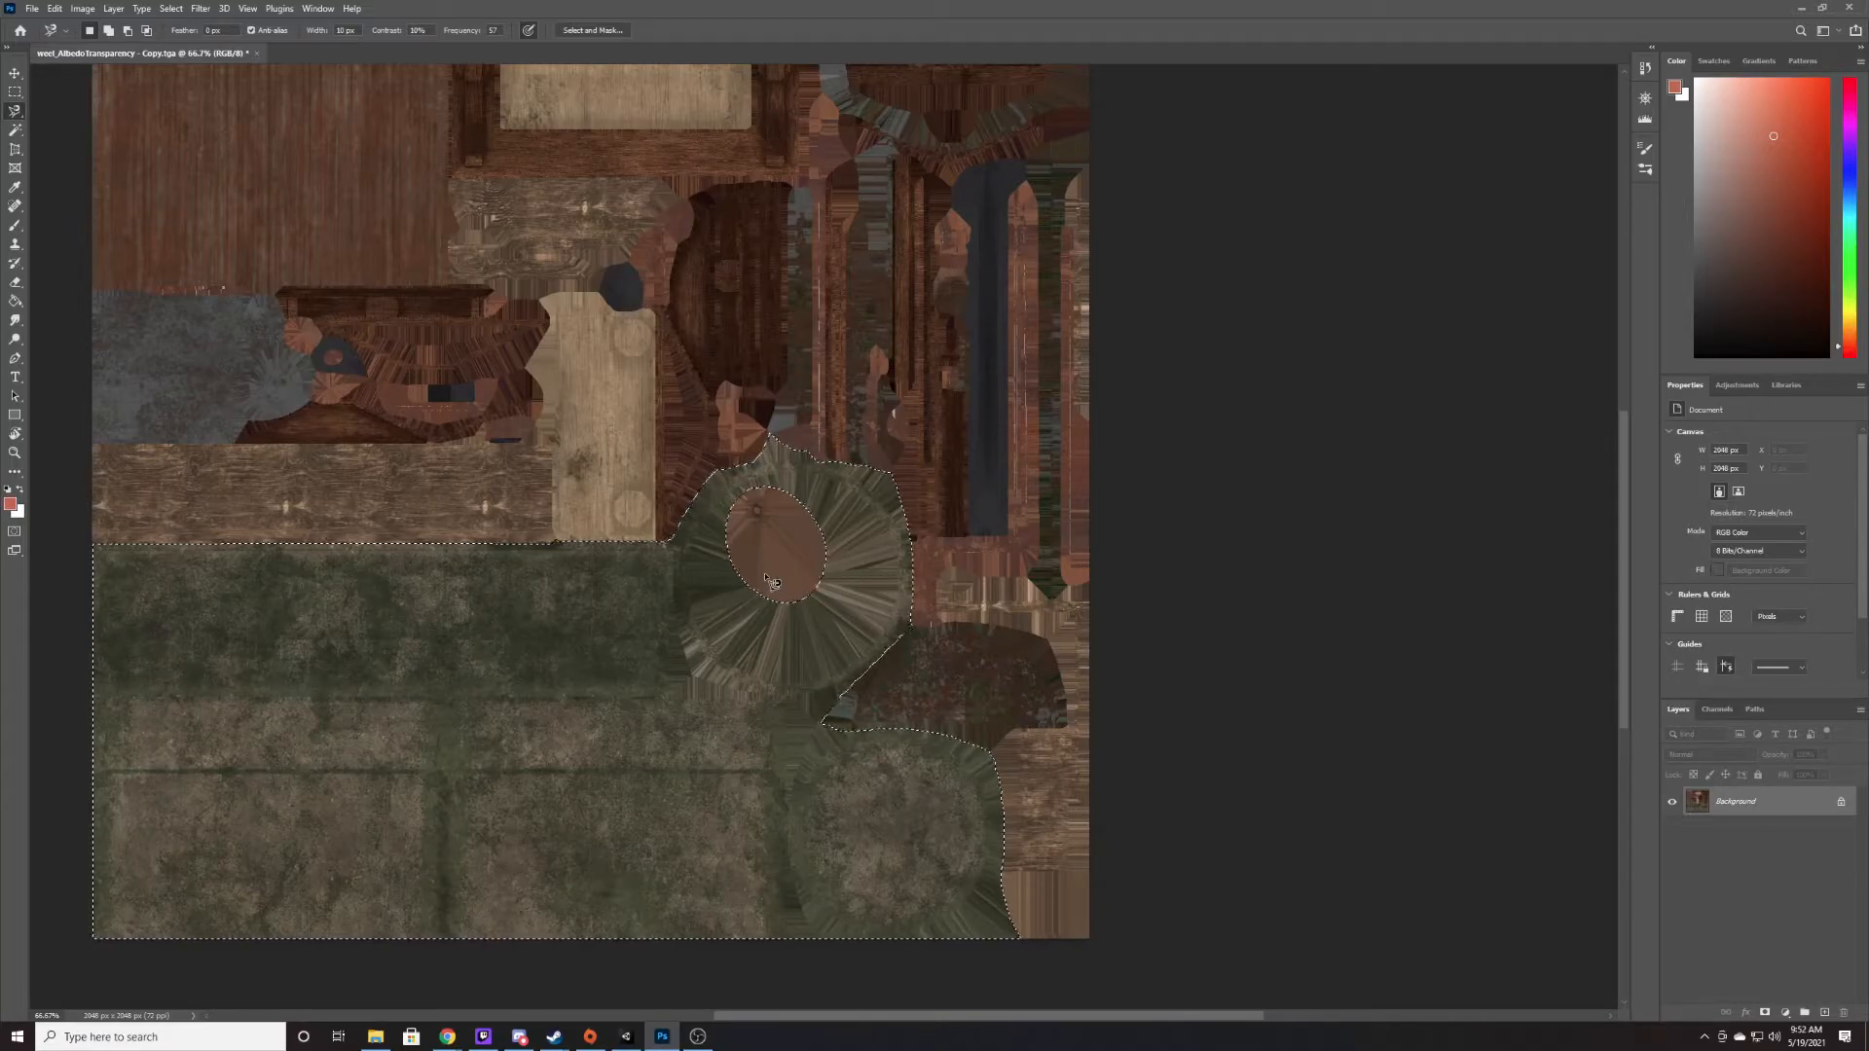
- Start a Color Balance adjustment on the selected stone, with midtones at +17 toward red and +6 toward blue
{"action": "left_click", "coordinate": [80, 8]}
{"action": "mouse_move", "coordinate": [172, 46]}
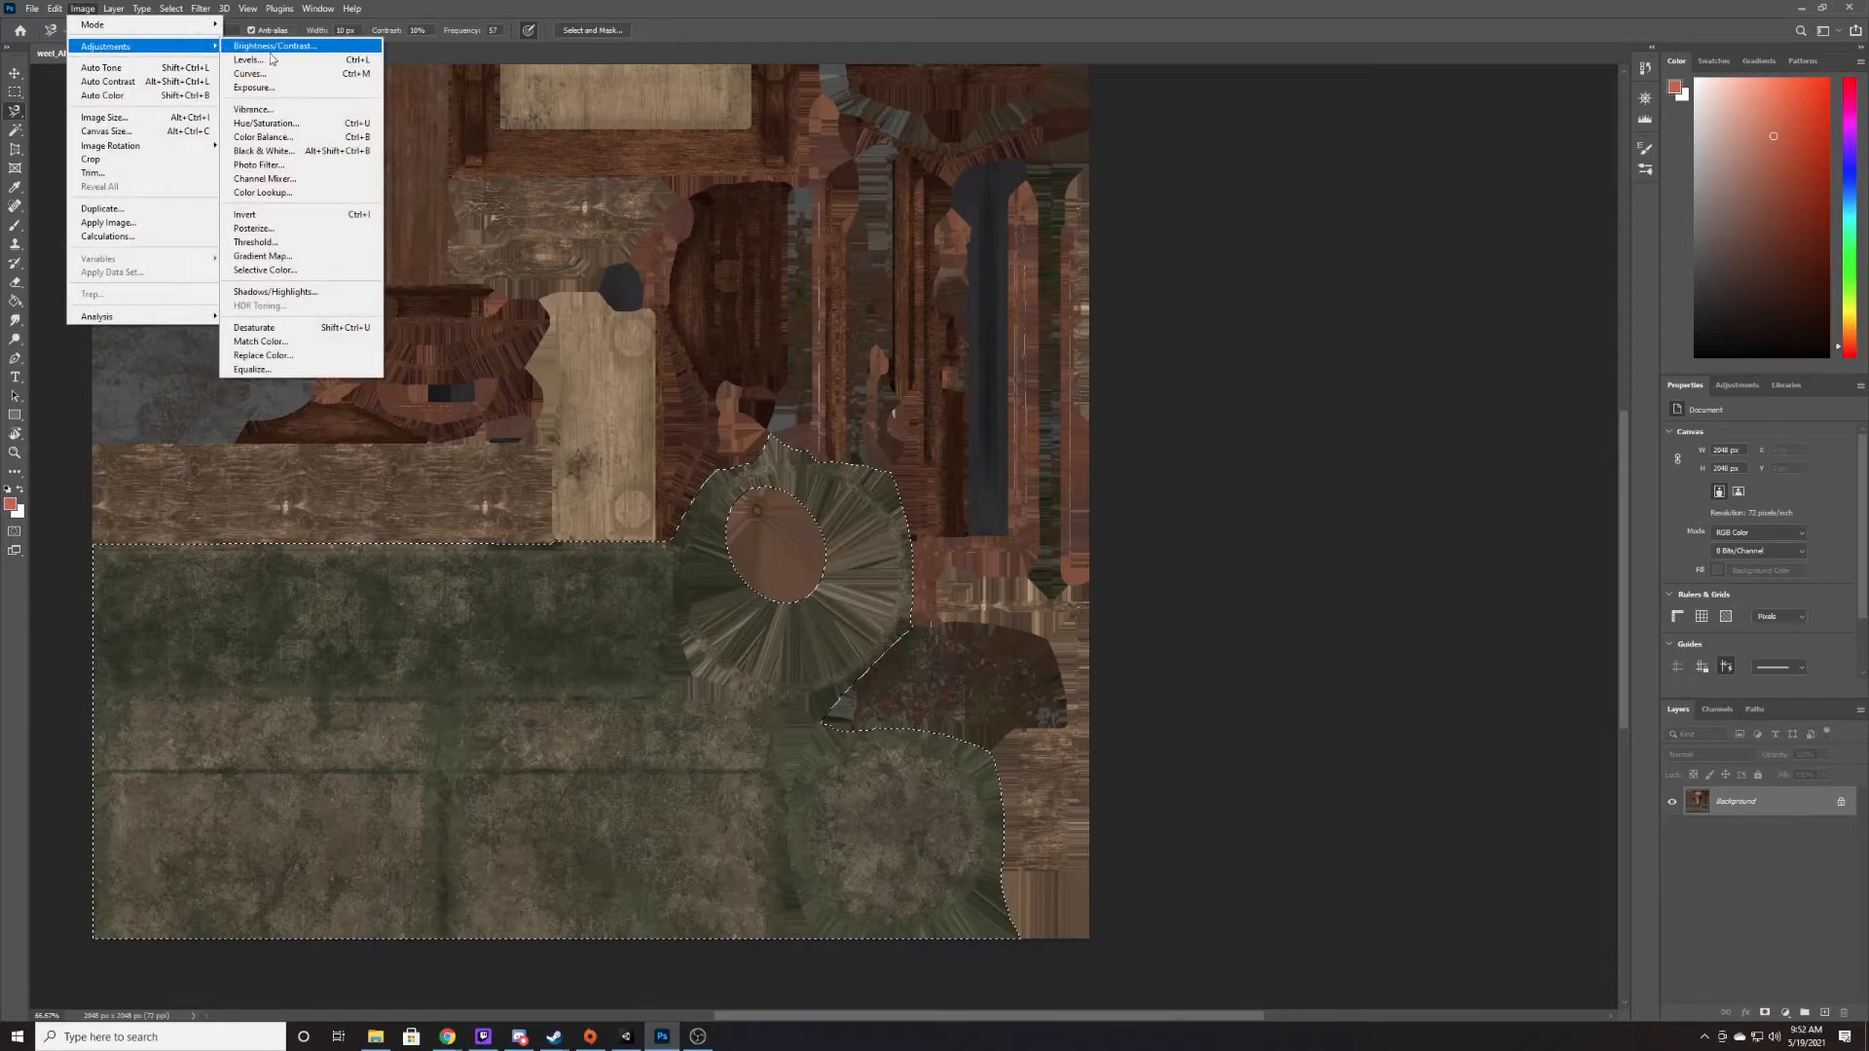
{"action": "left_click", "coordinate": [288, 137]}
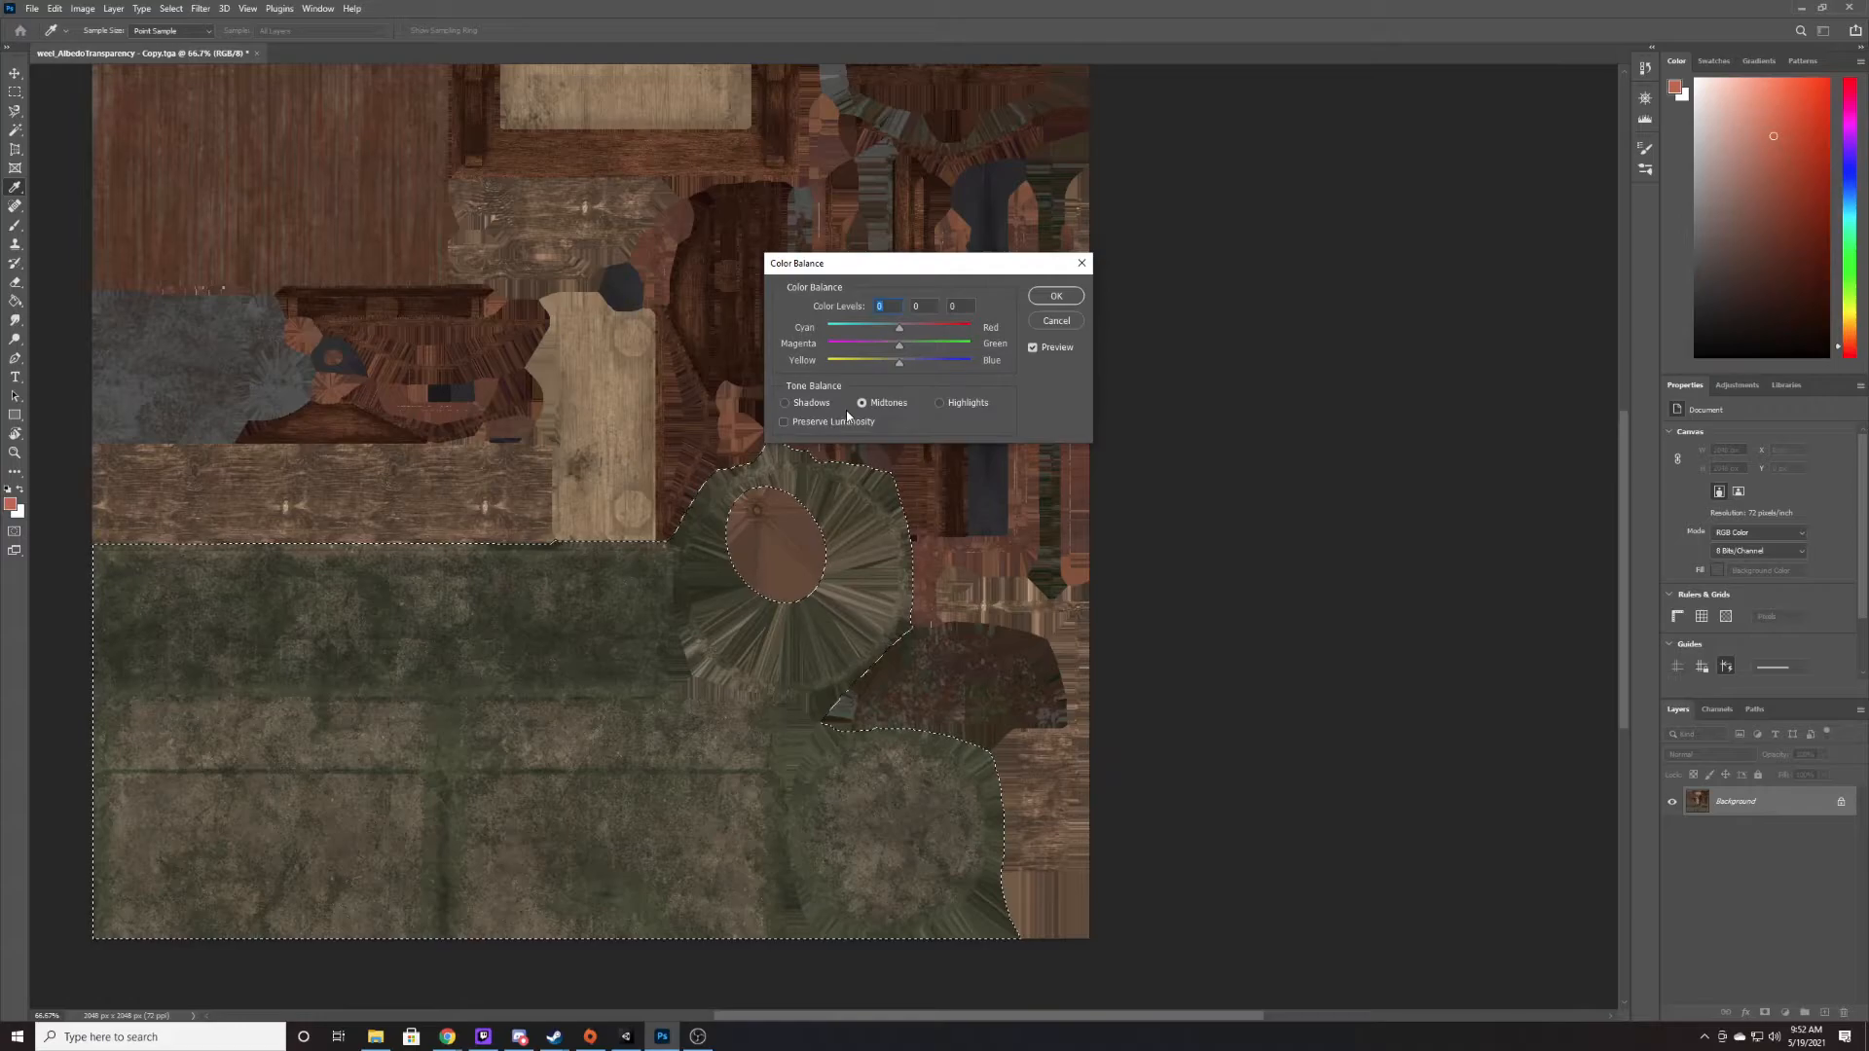
{"action": "left_click_drag", "start_coordinate": [900, 329], "coordinate": [902, 329]}
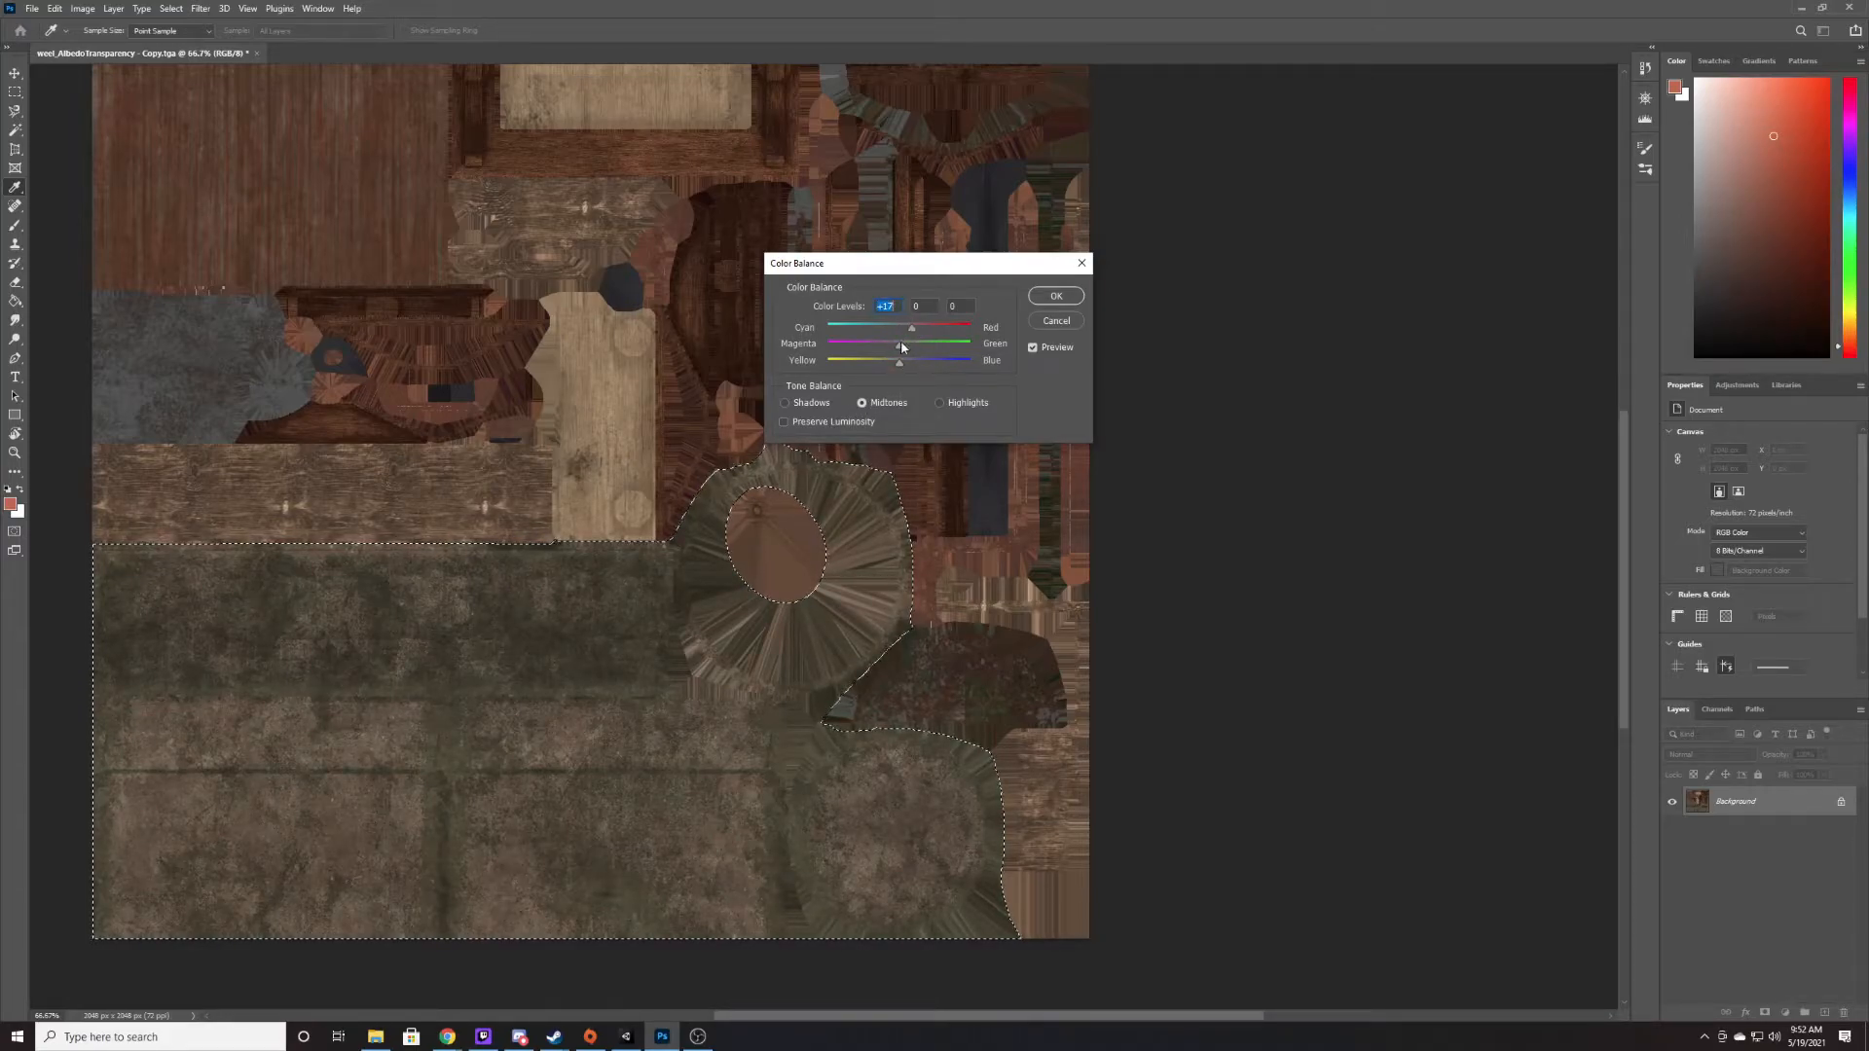
{"action": "left_click_drag", "start_coordinate": [901, 365], "coordinate": [906, 365]}
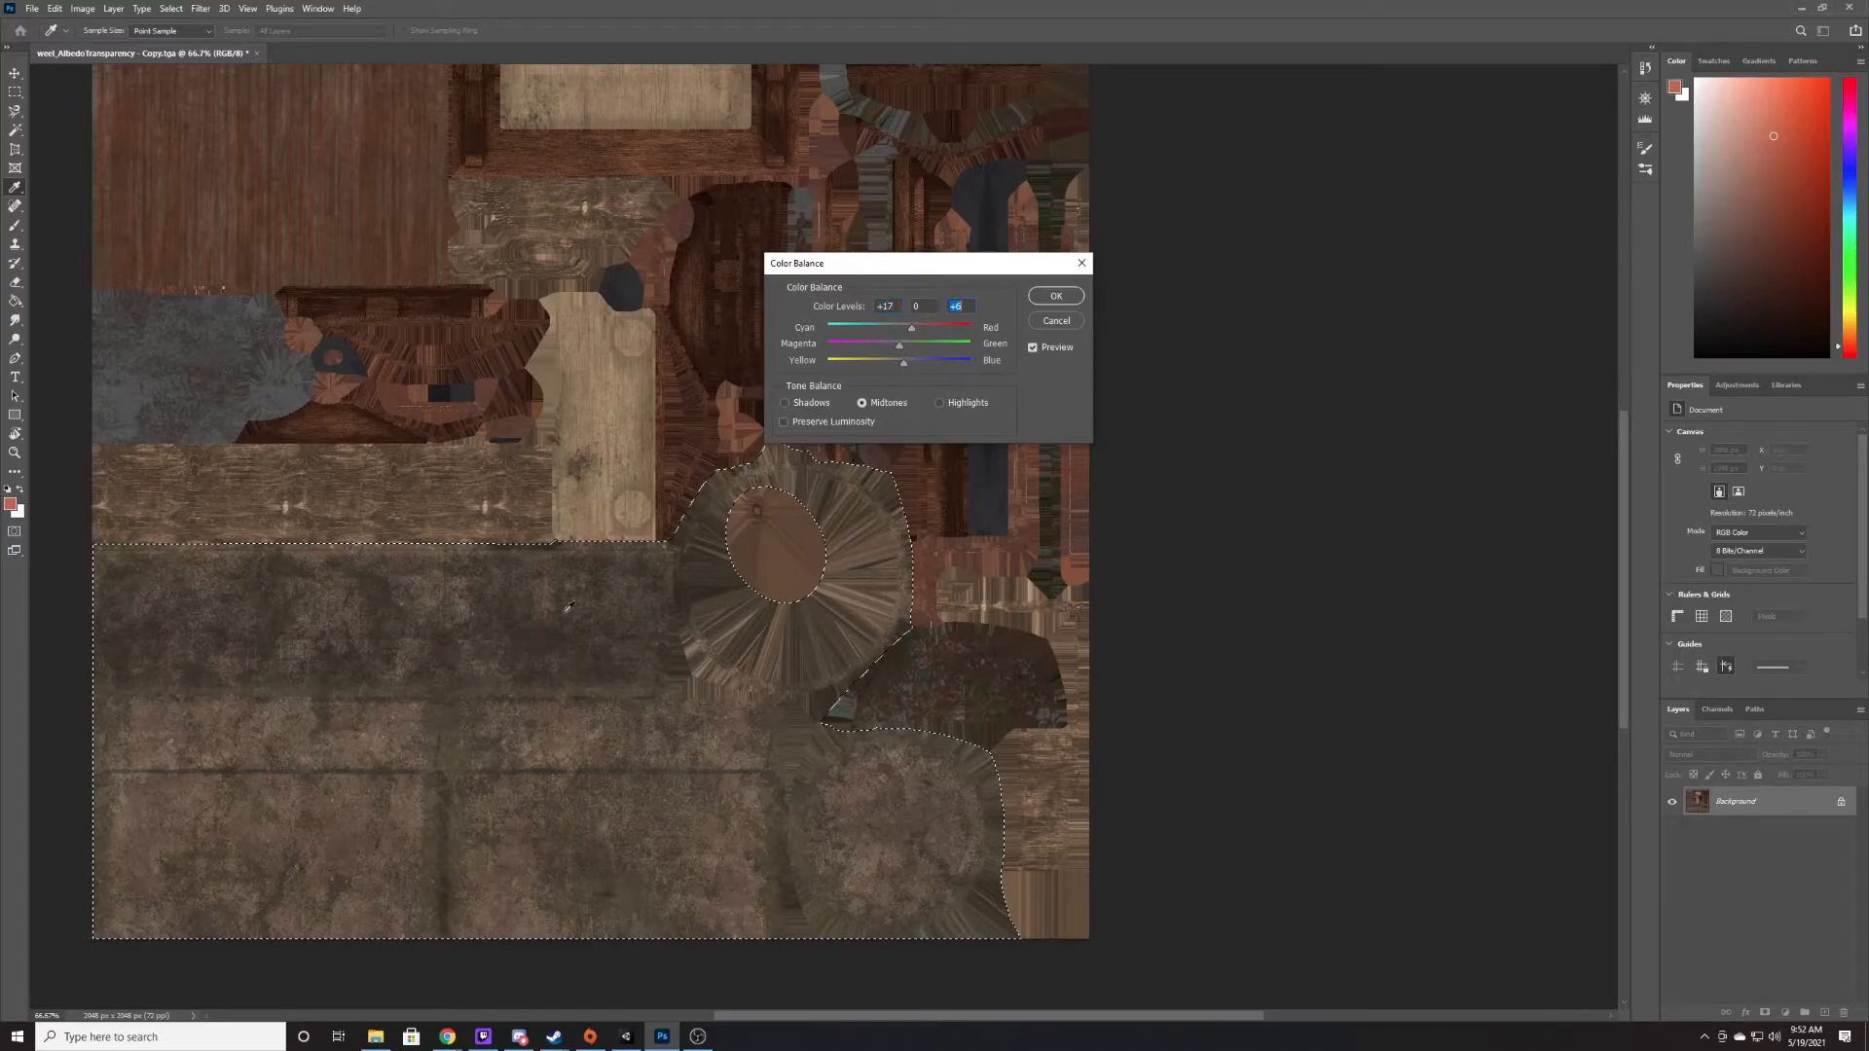
- Set the Color Balance shadows to +2 toward red and +5 toward blue, and apply the adjustment
{"action": "left_click", "coordinate": [785, 403]}
{"action": "left_click", "coordinate": [901, 367]}
{"action": "left_click_drag", "start_coordinate": [892, 360], "coordinate": [903, 363]}
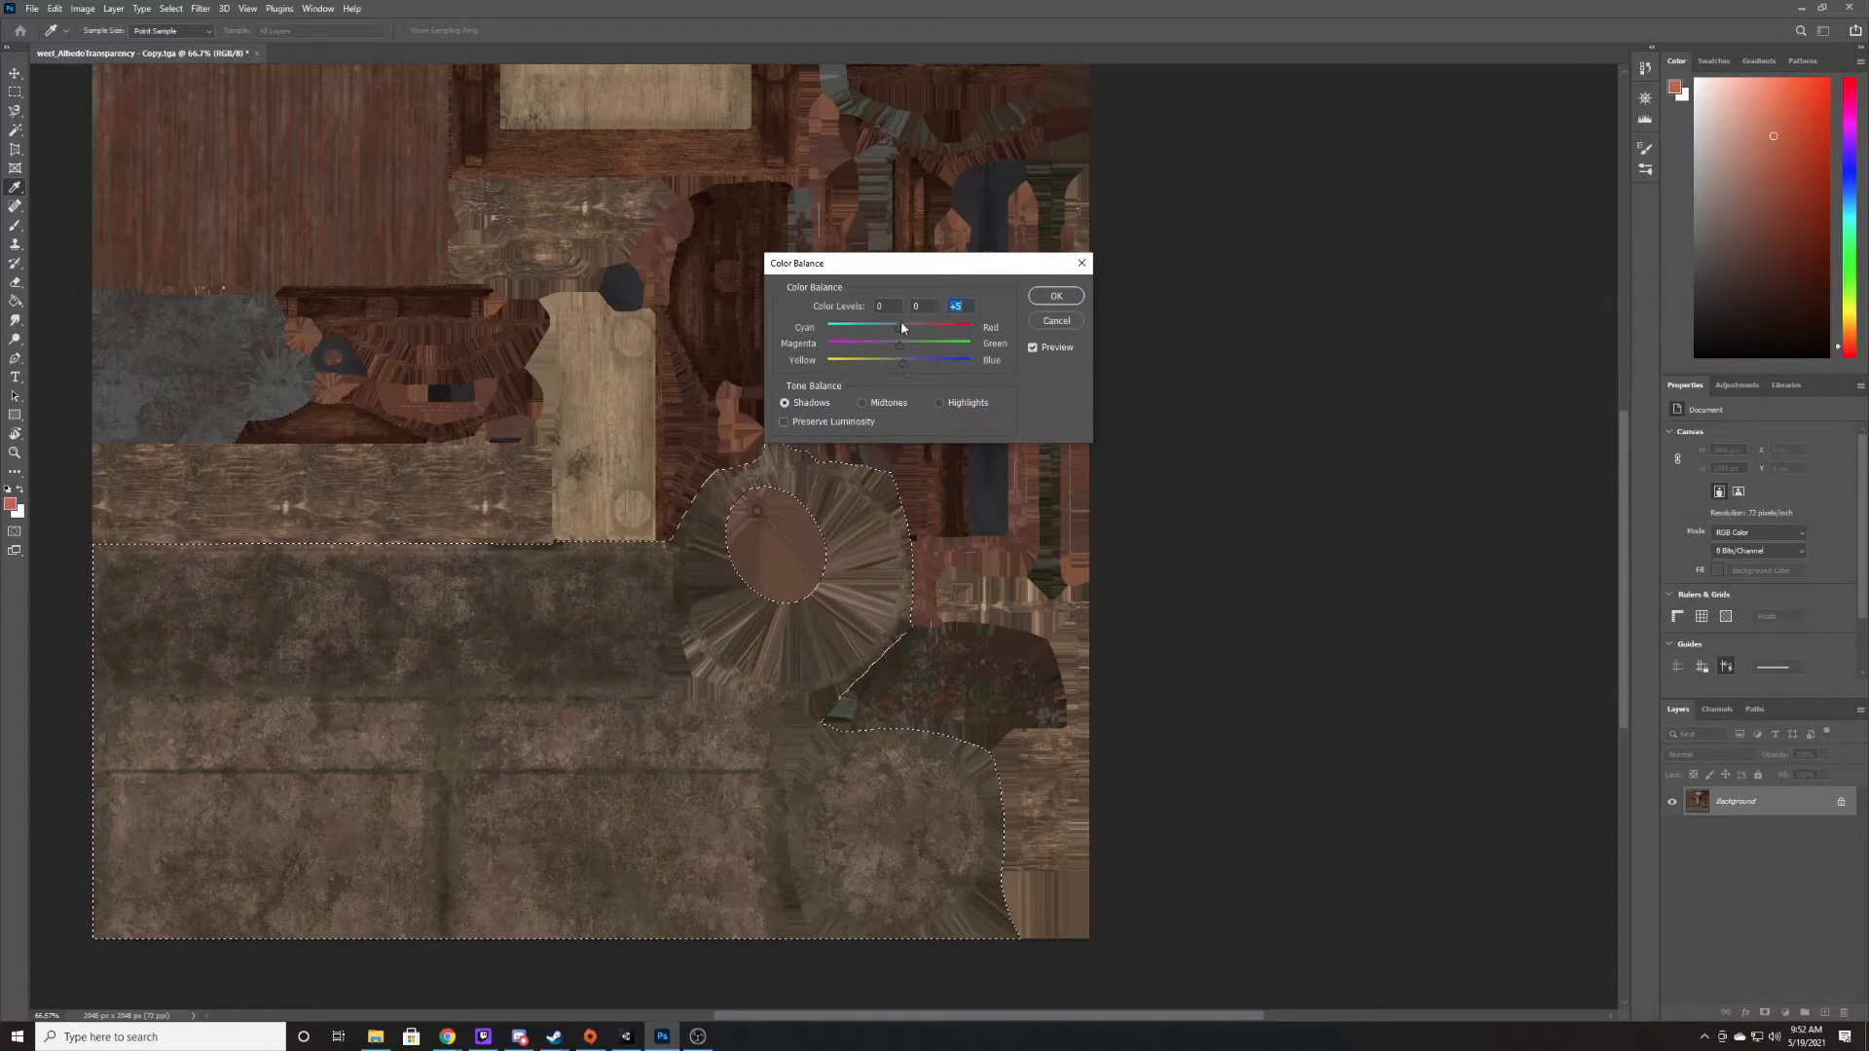
{"action": "left_click", "coordinate": [901, 330]}
{"action": "key", "text": "Tab"}
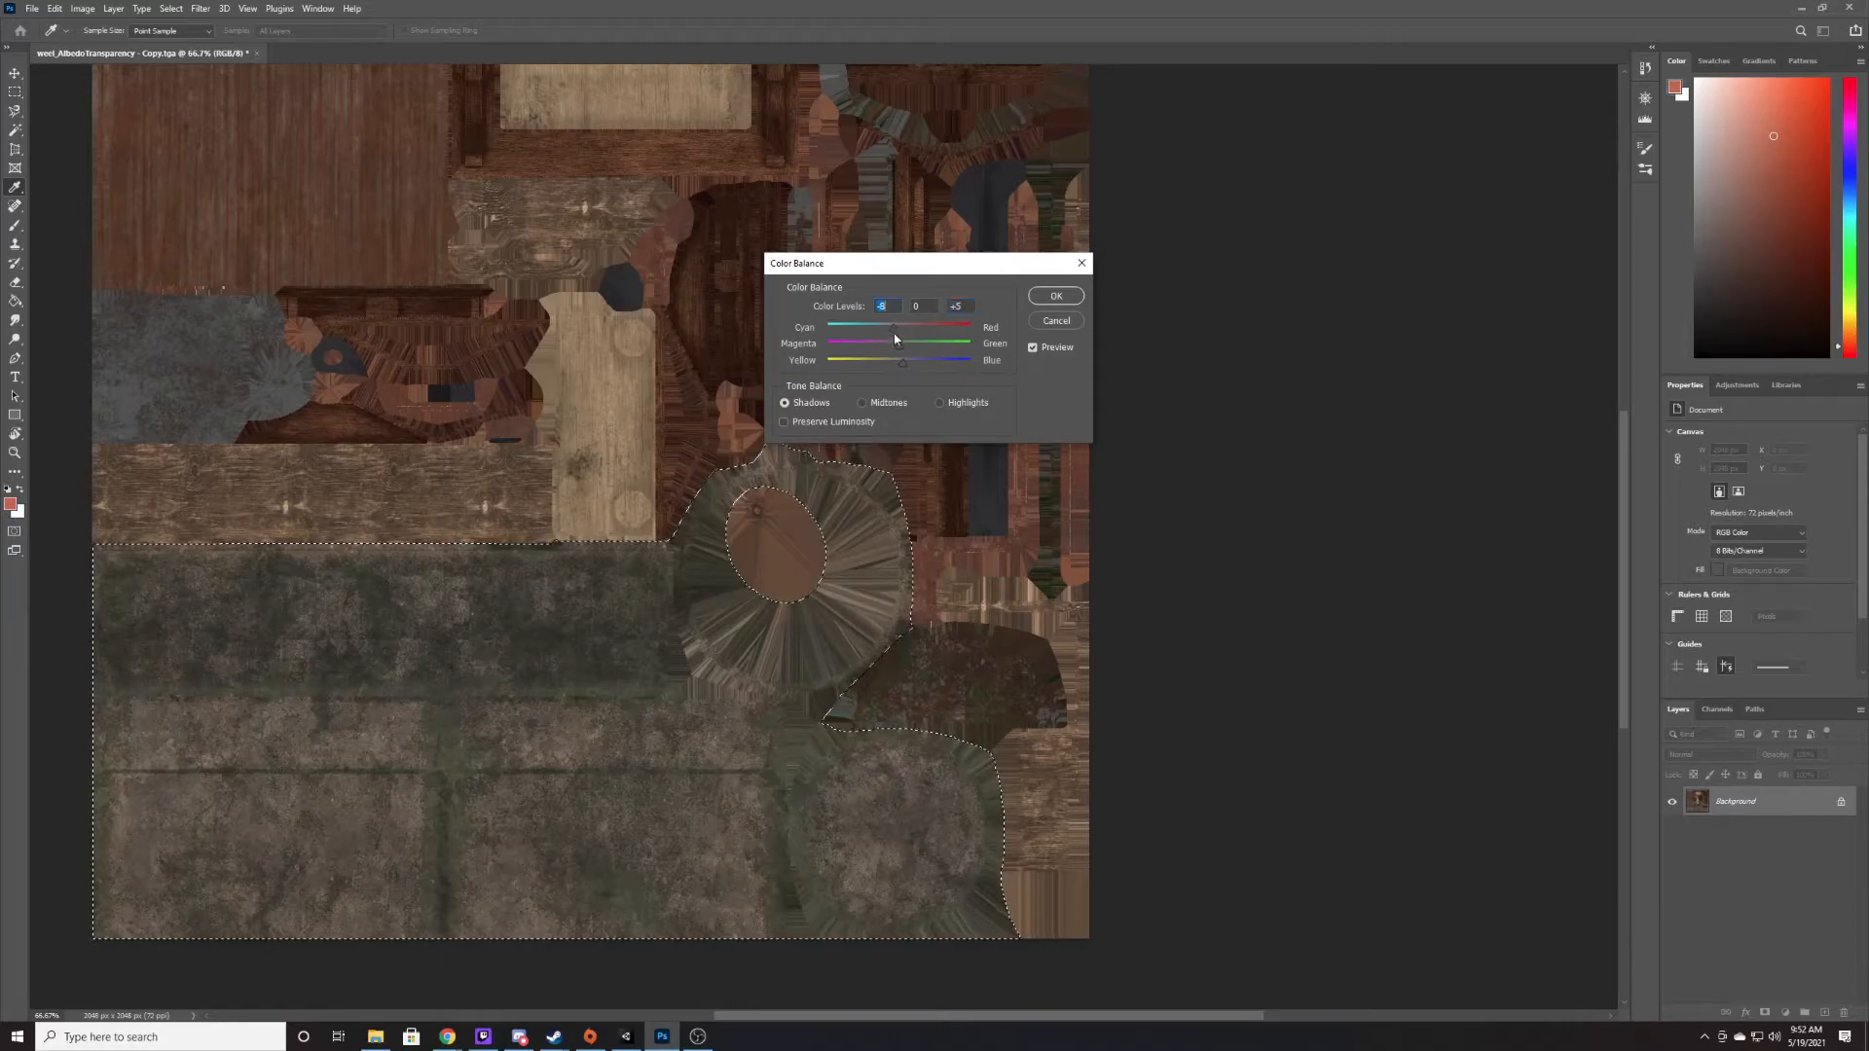
{"action": "left_click_drag", "start_coordinate": [895, 325], "coordinate": [905, 330]}
{"action": "left_click", "coordinate": [901, 327]}
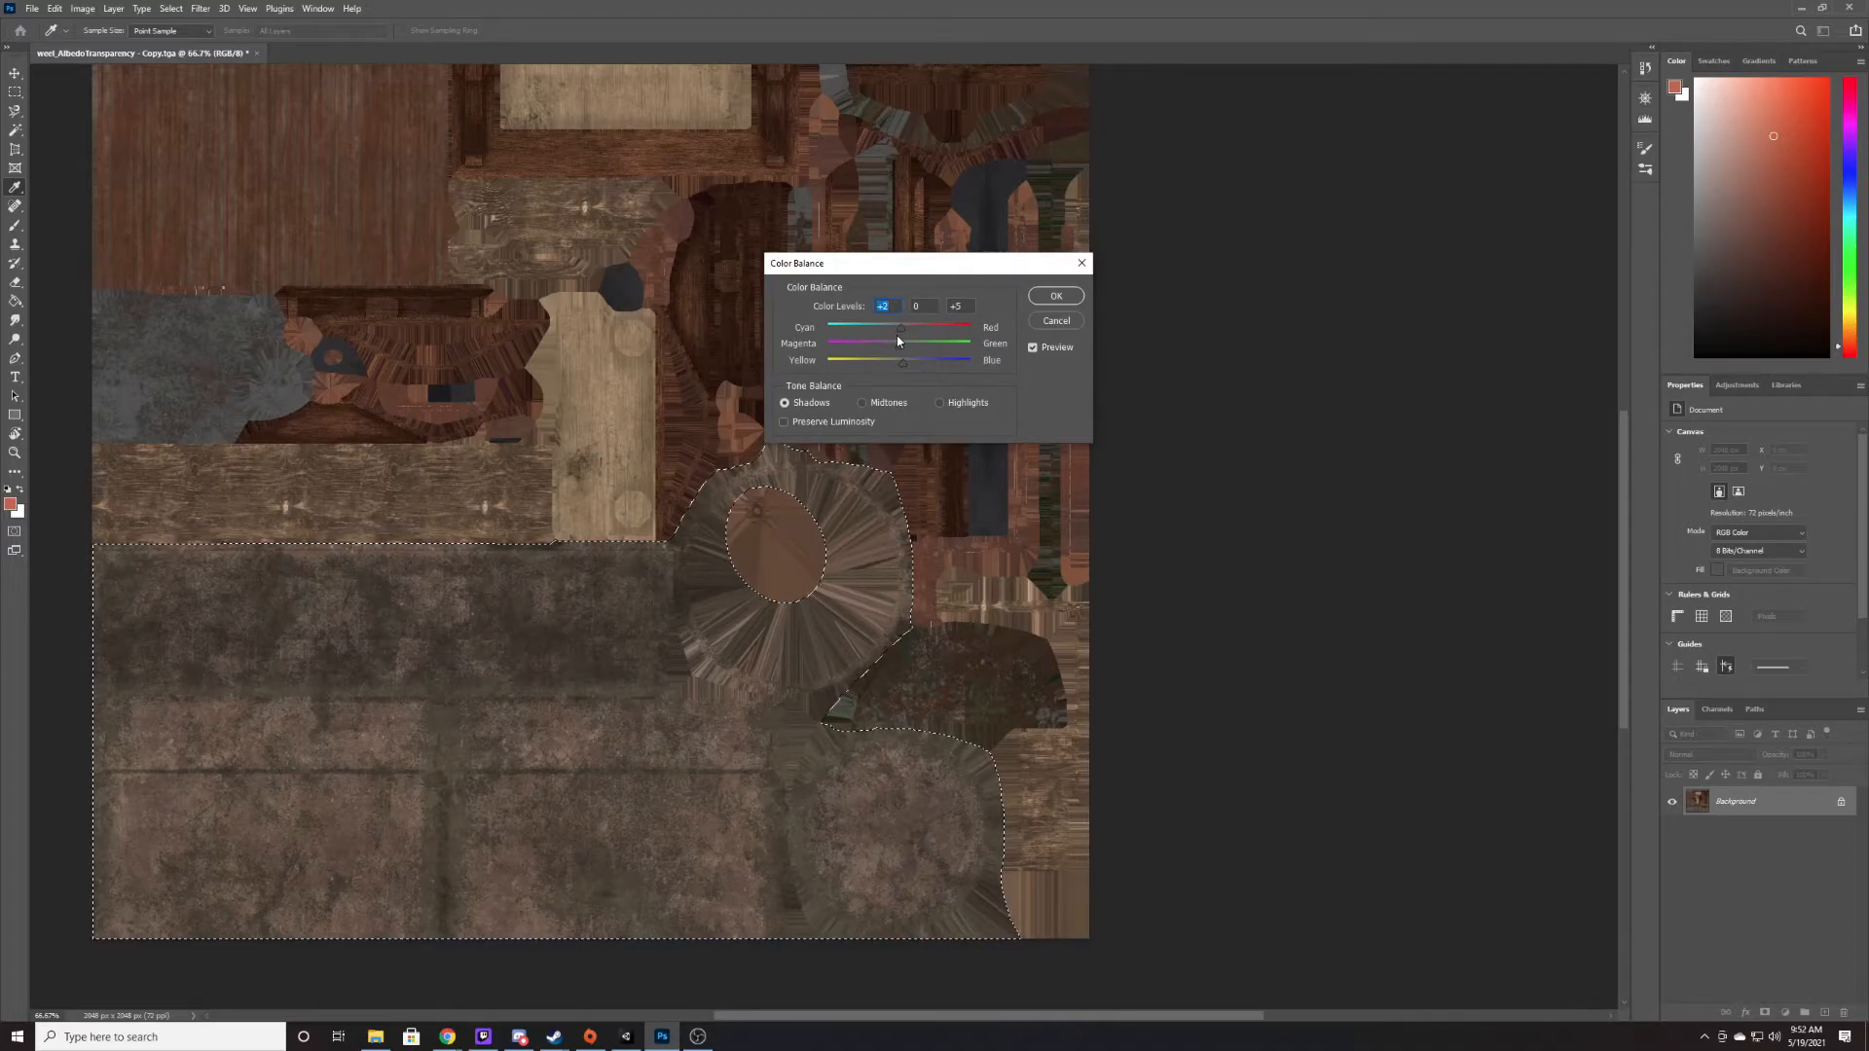
{"action": "left_click", "coordinate": [1075, 295]}
- Compare the stone before and after the Color Balance adjustment using the history states, finishing on the adjusted state
{"action": "left_click", "coordinate": [1646, 68]}
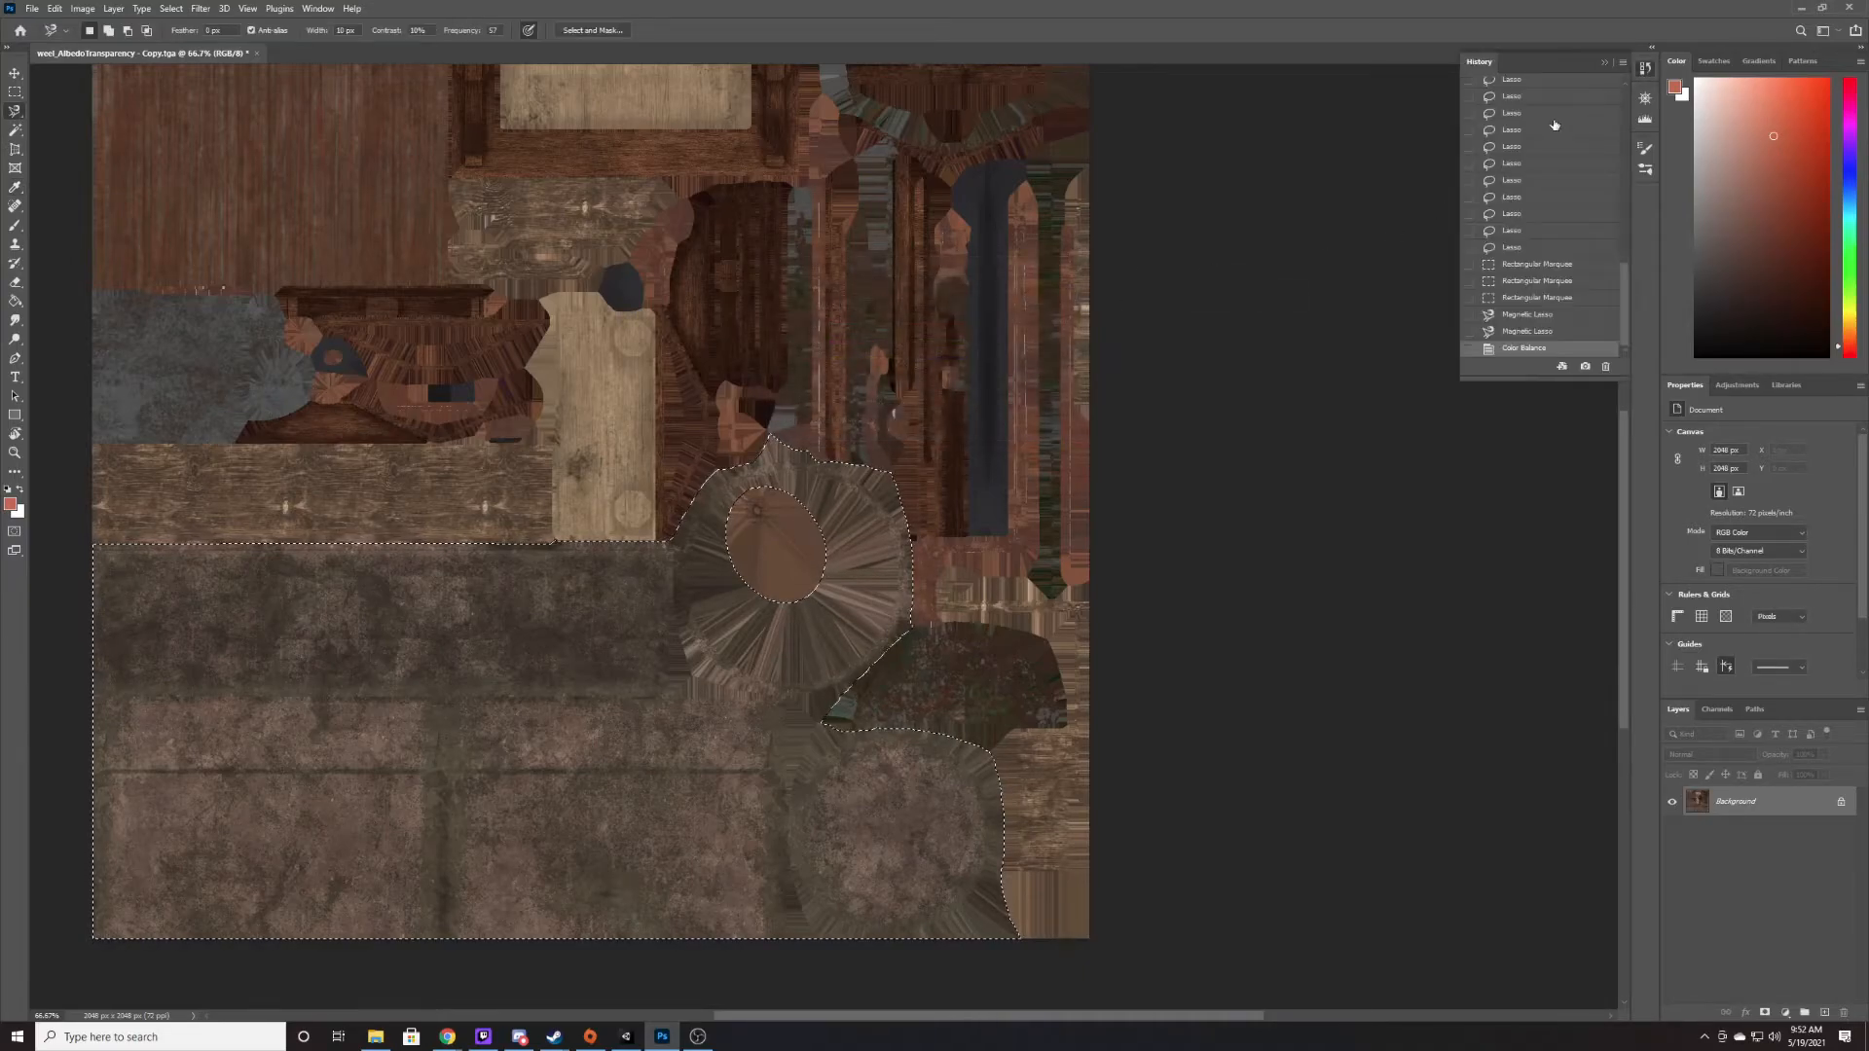
{"action": "left_click", "coordinate": [1554, 333]}
{"action": "left_click", "coordinate": [1542, 348]}
{"action": "left_click", "coordinate": [1537, 333]}
{"action": "left_click", "coordinate": [1535, 348]}
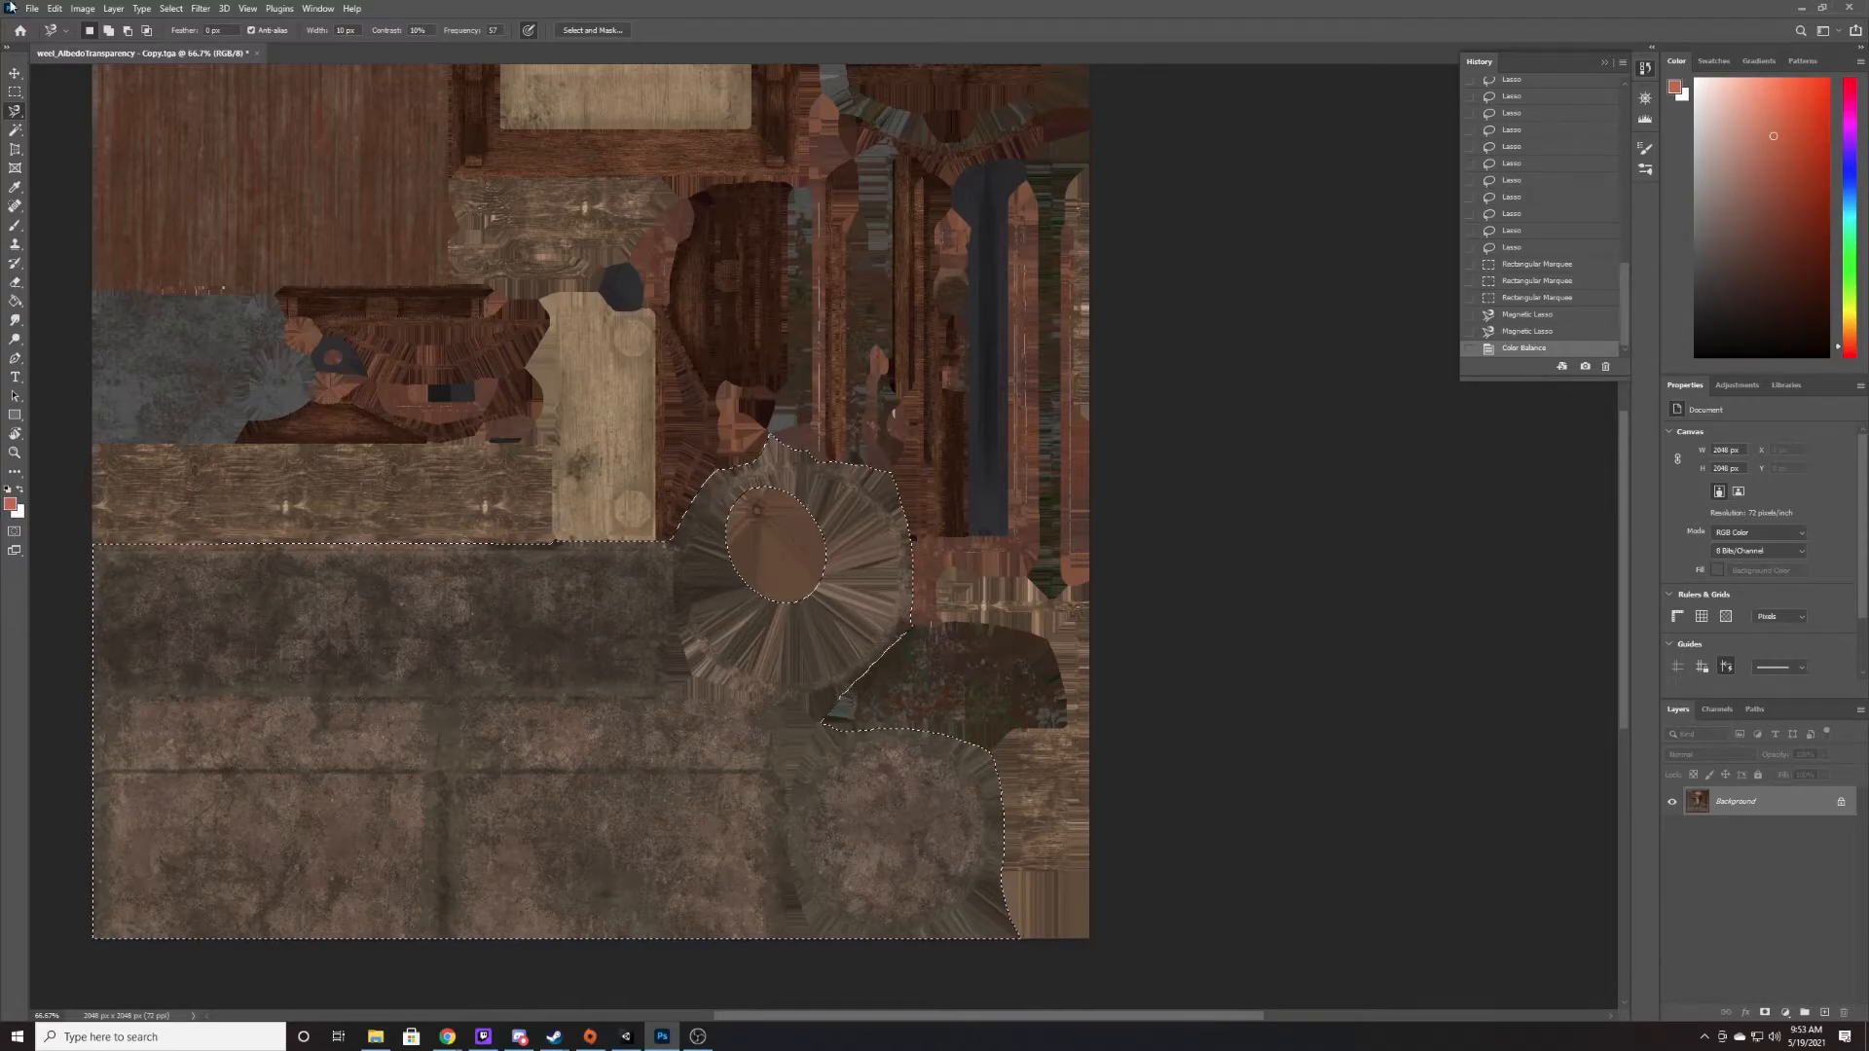
{"action": "left_click", "coordinate": [85, 8]}
{"action": "mouse_move", "coordinate": [117, 46]}
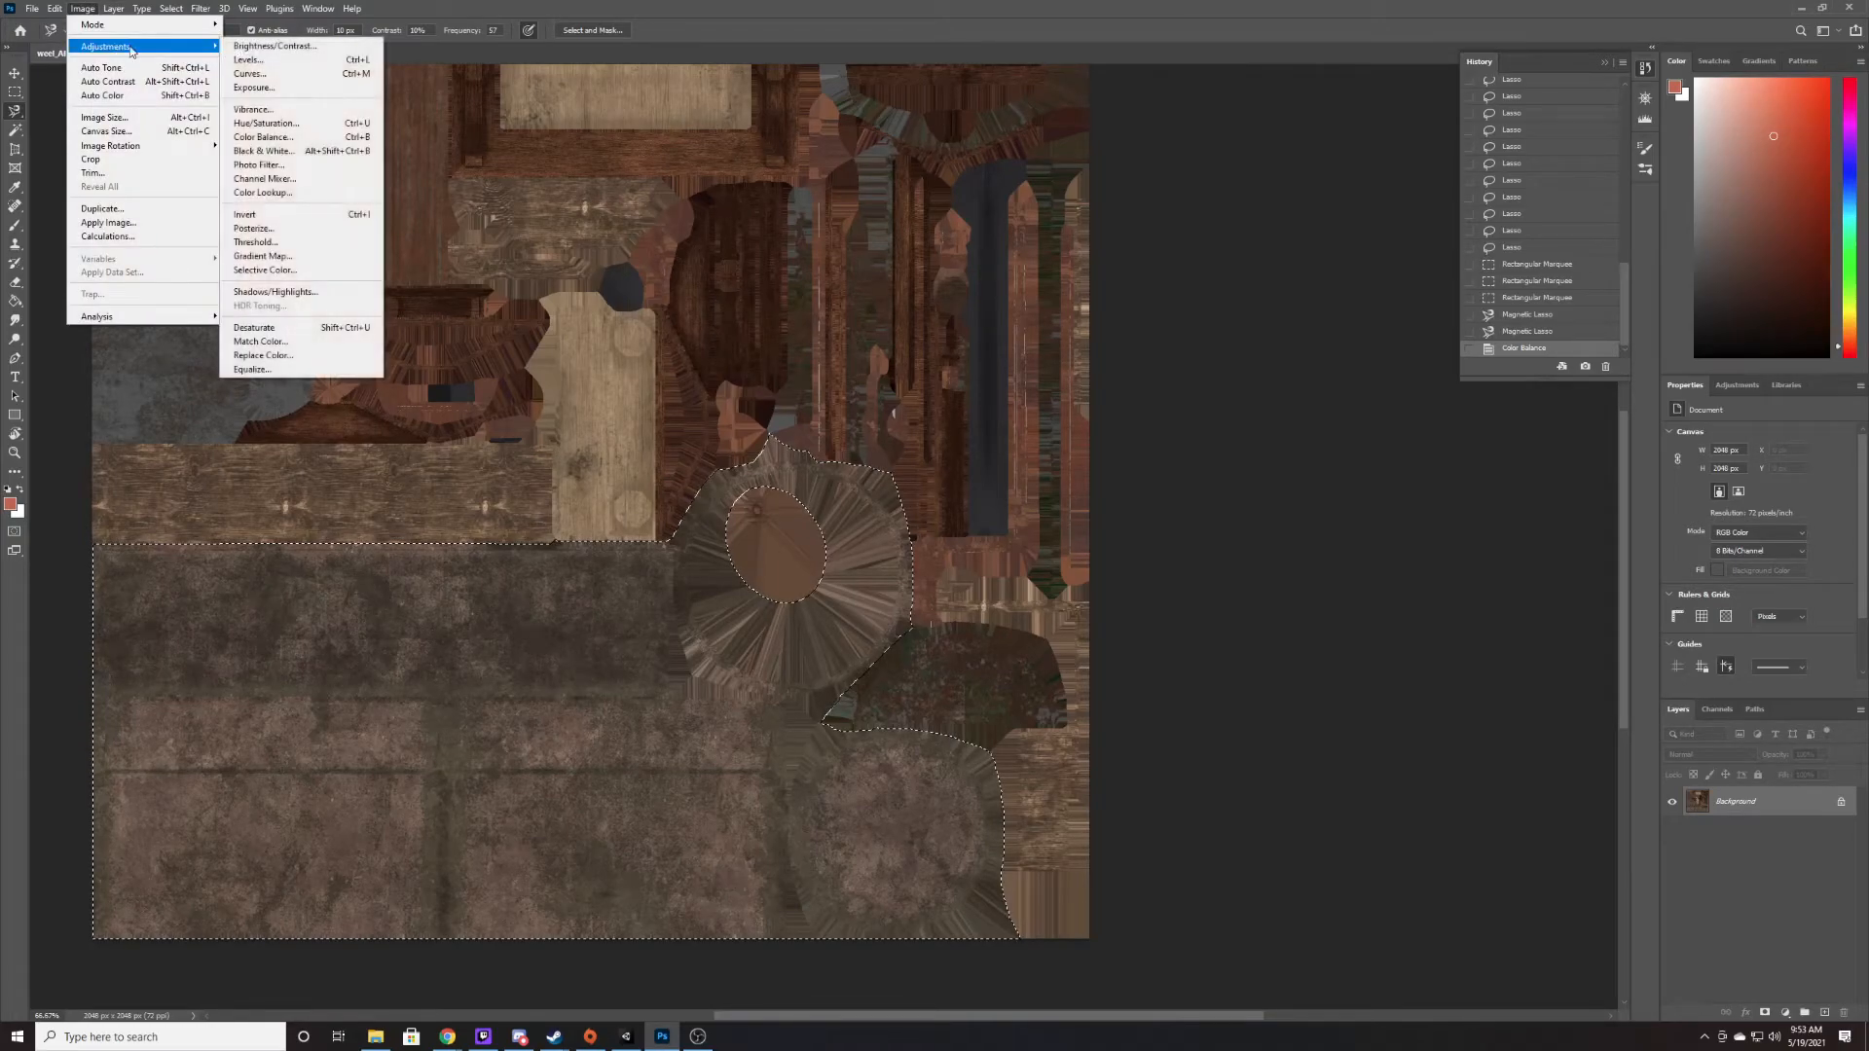
{"action": "left_click", "coordinate": [282, 138]}
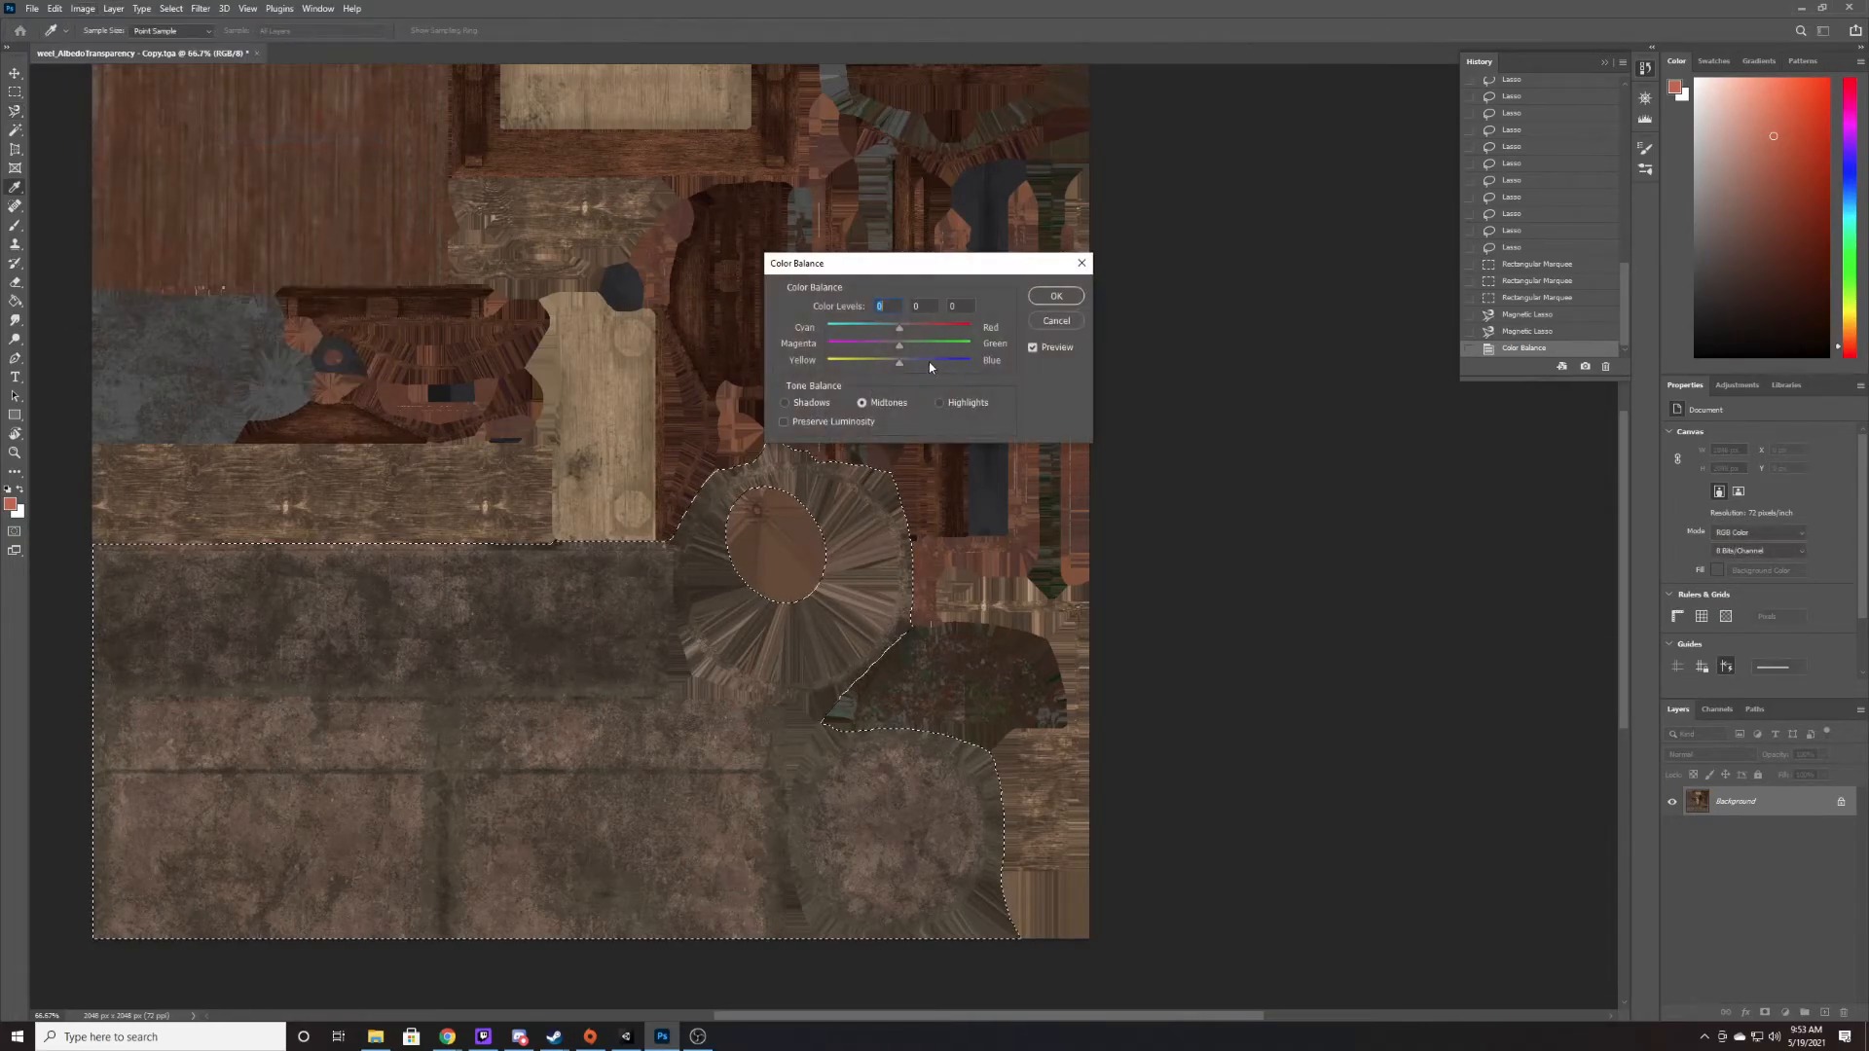
{"action": "left_click_drag", "start_coordinate": [899, 329], "coordinate": [1048, 330]}
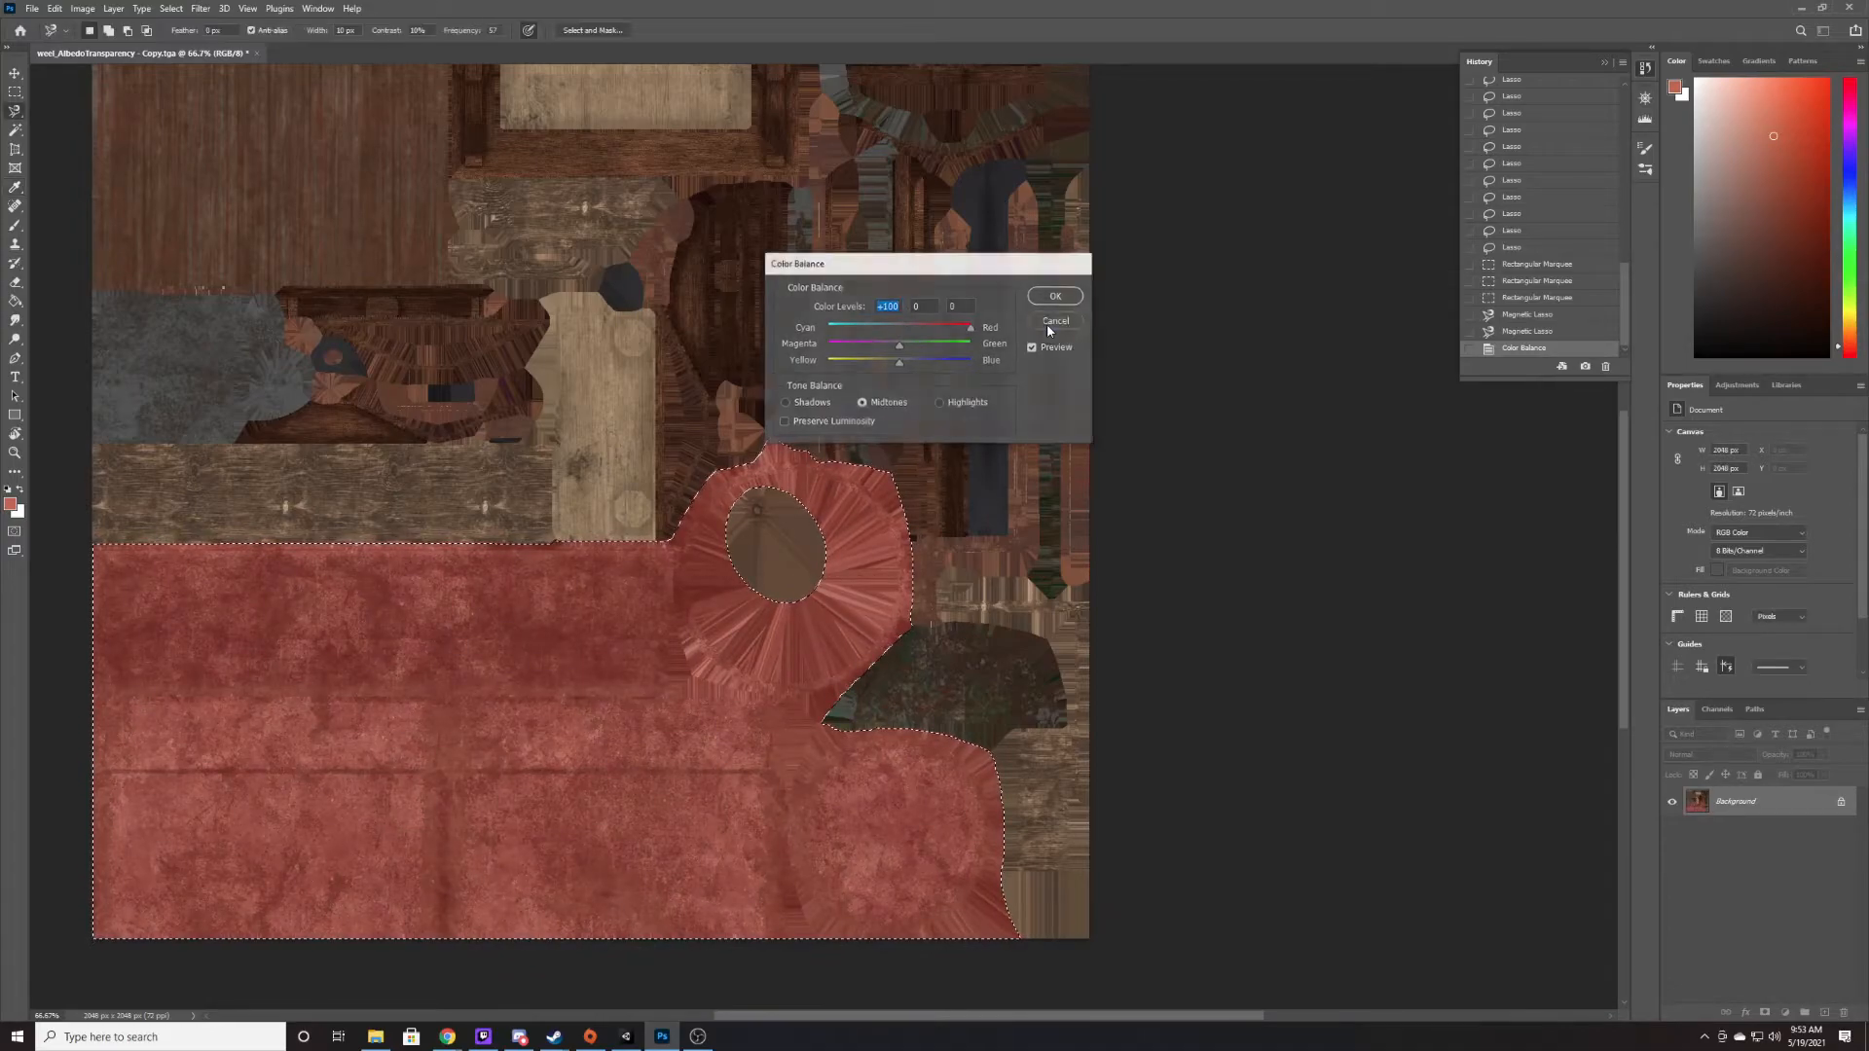
{"action": "left_click", "coordinate": [1051, 324]}
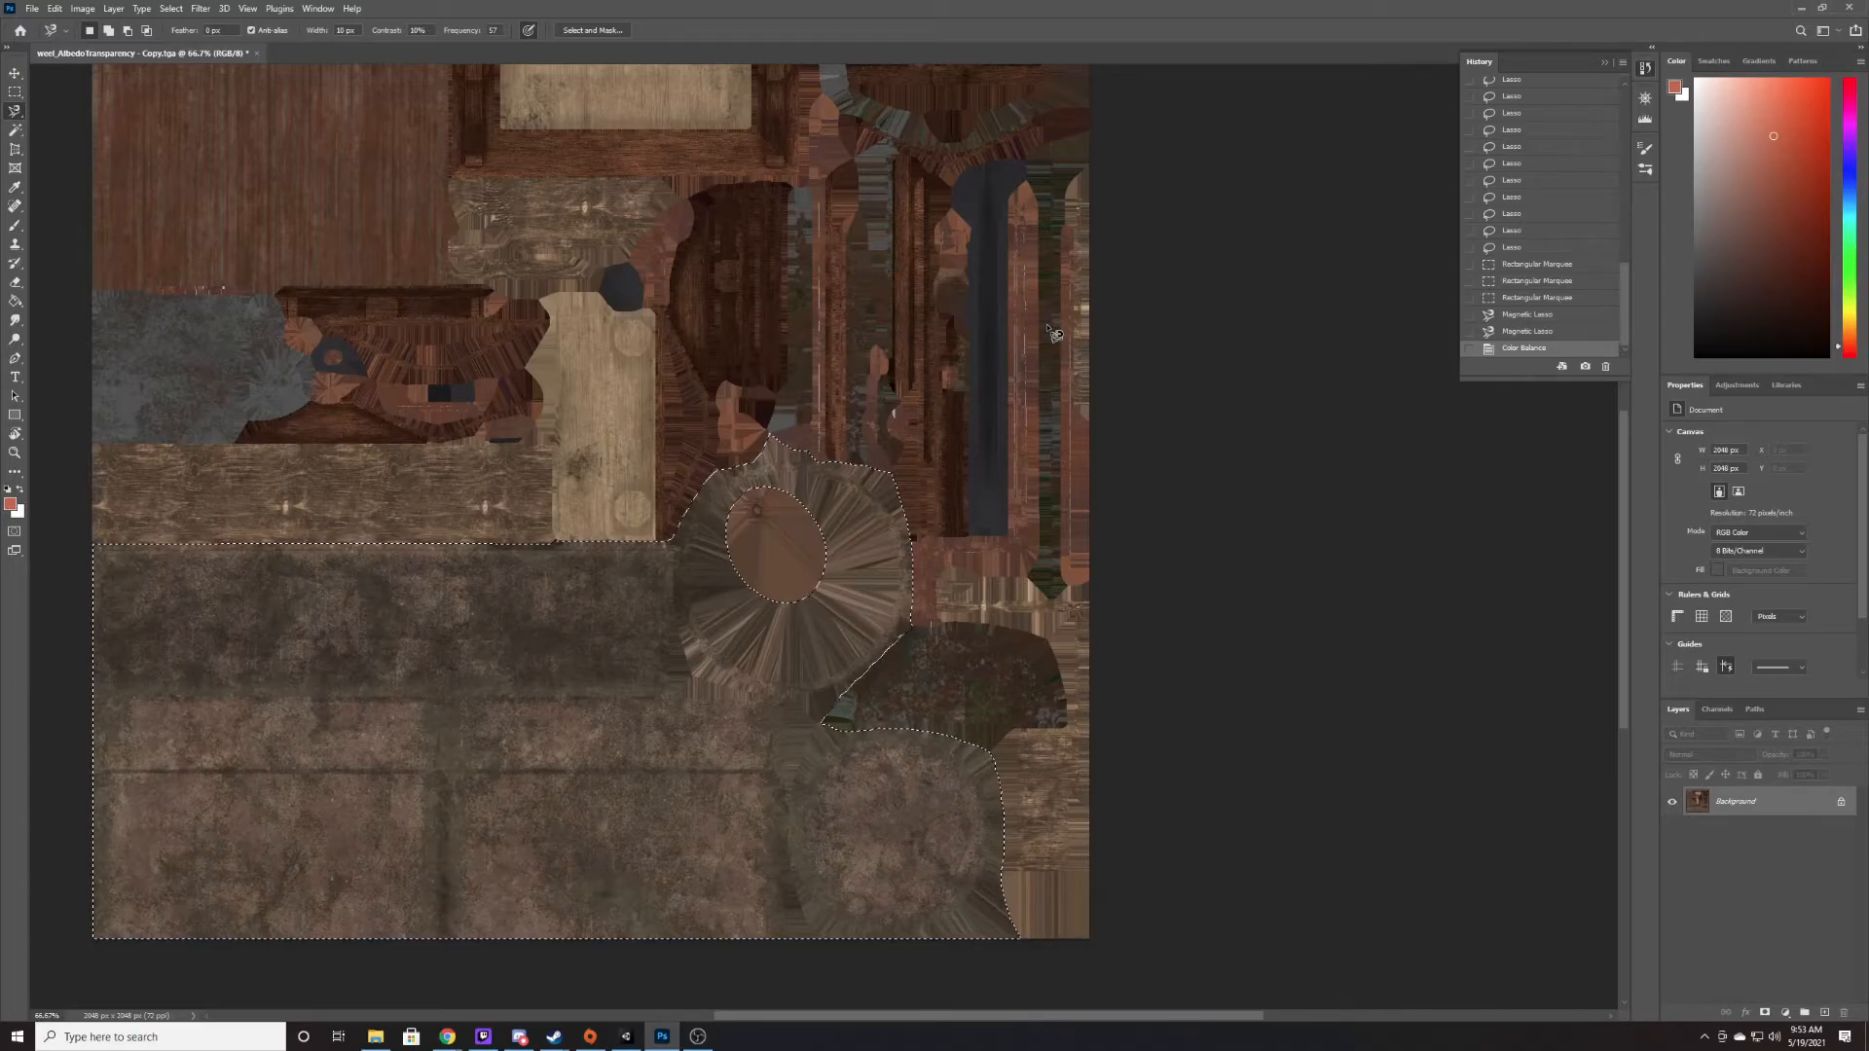
- Save the edited texture over the existing albedo copy as a 24 bits/pixel Targa file
{"action": "left_click", "coordinate": [32, 8]}
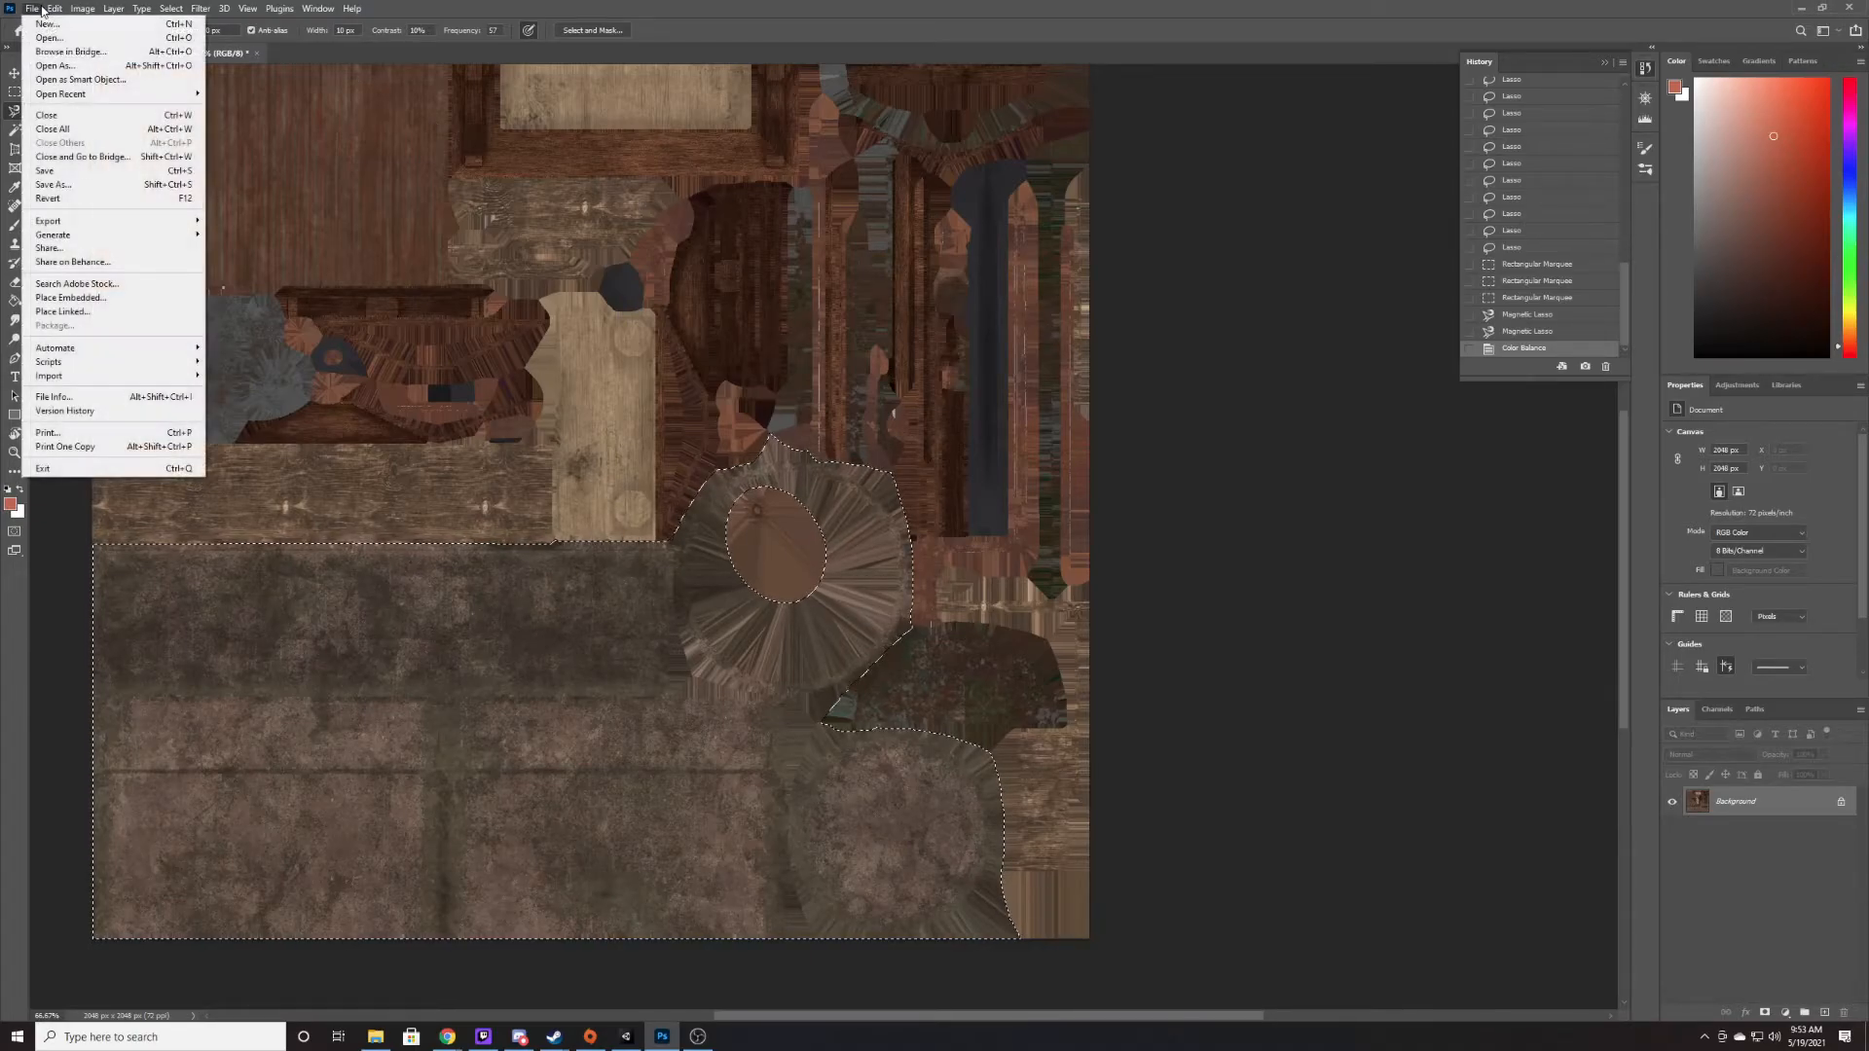
{"action": "left_click", "coordinate": [54, 184]}
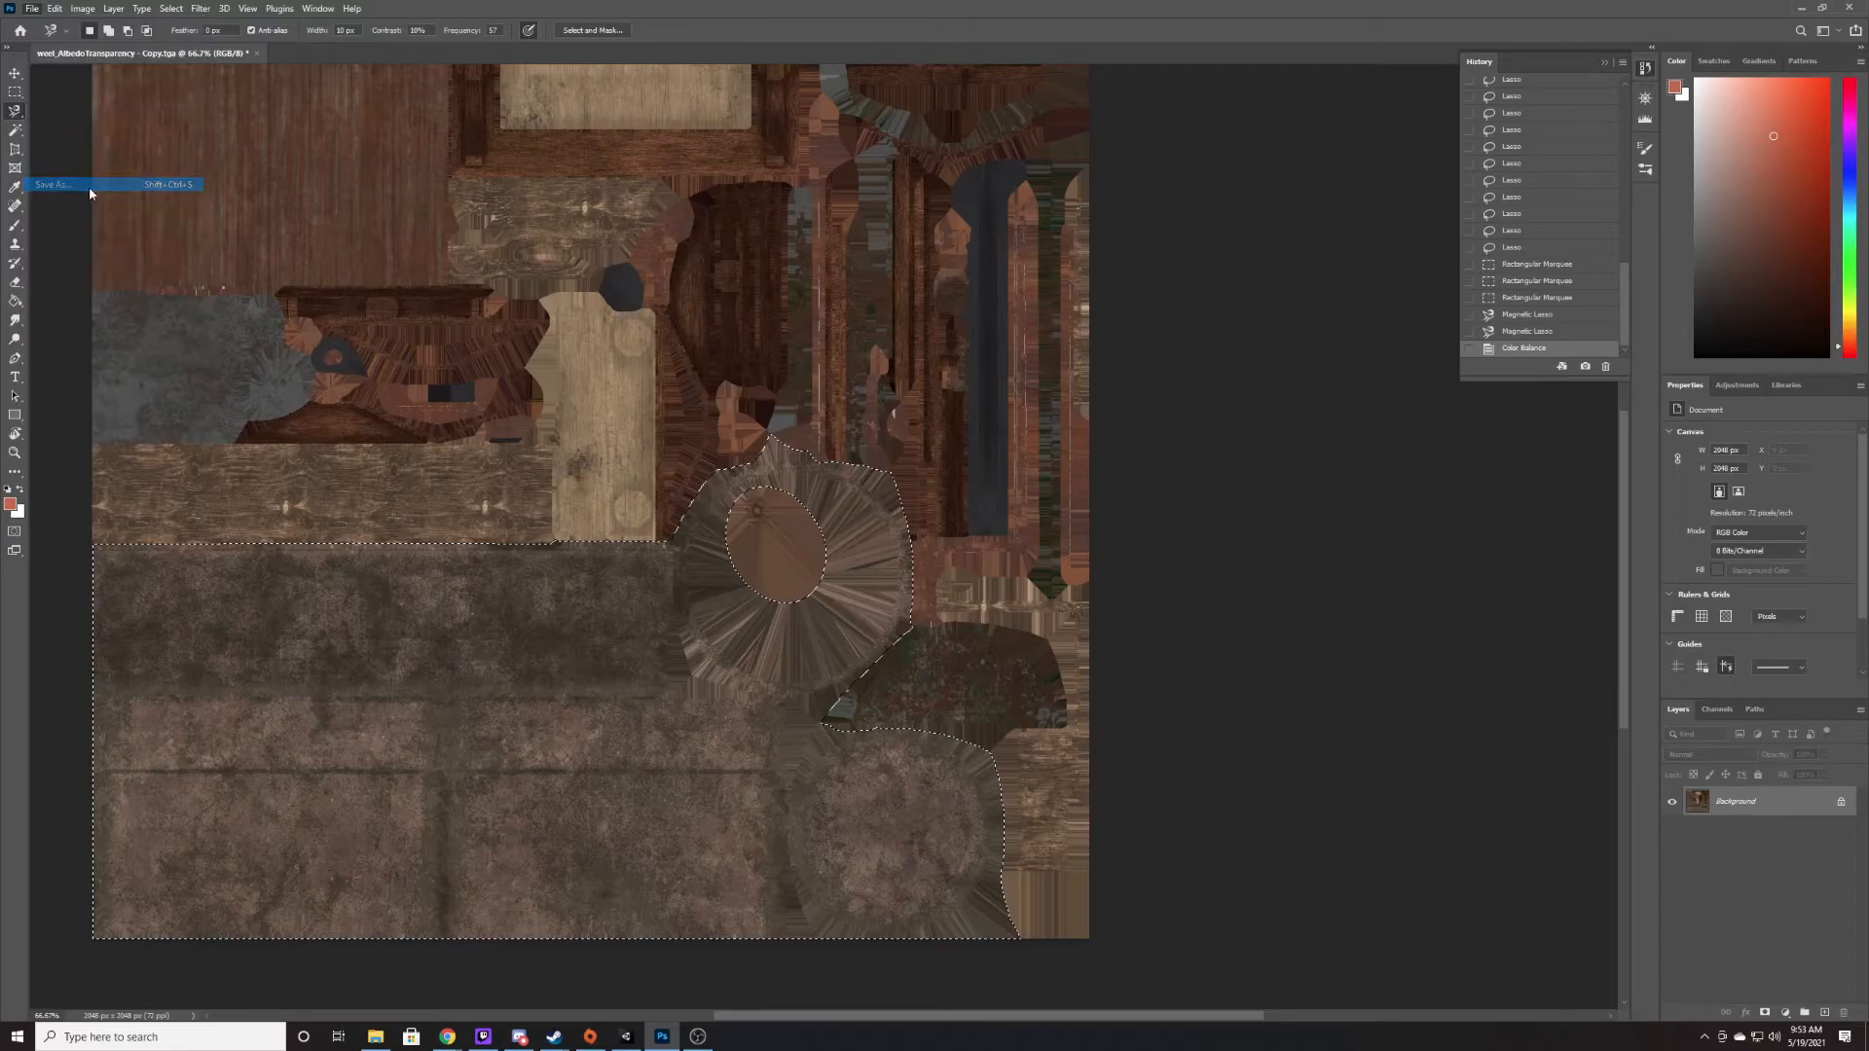
{"action": "left_click", "coordinate": [753, 584]}
{"action": "left_click", "coordinate": [969, 518]}
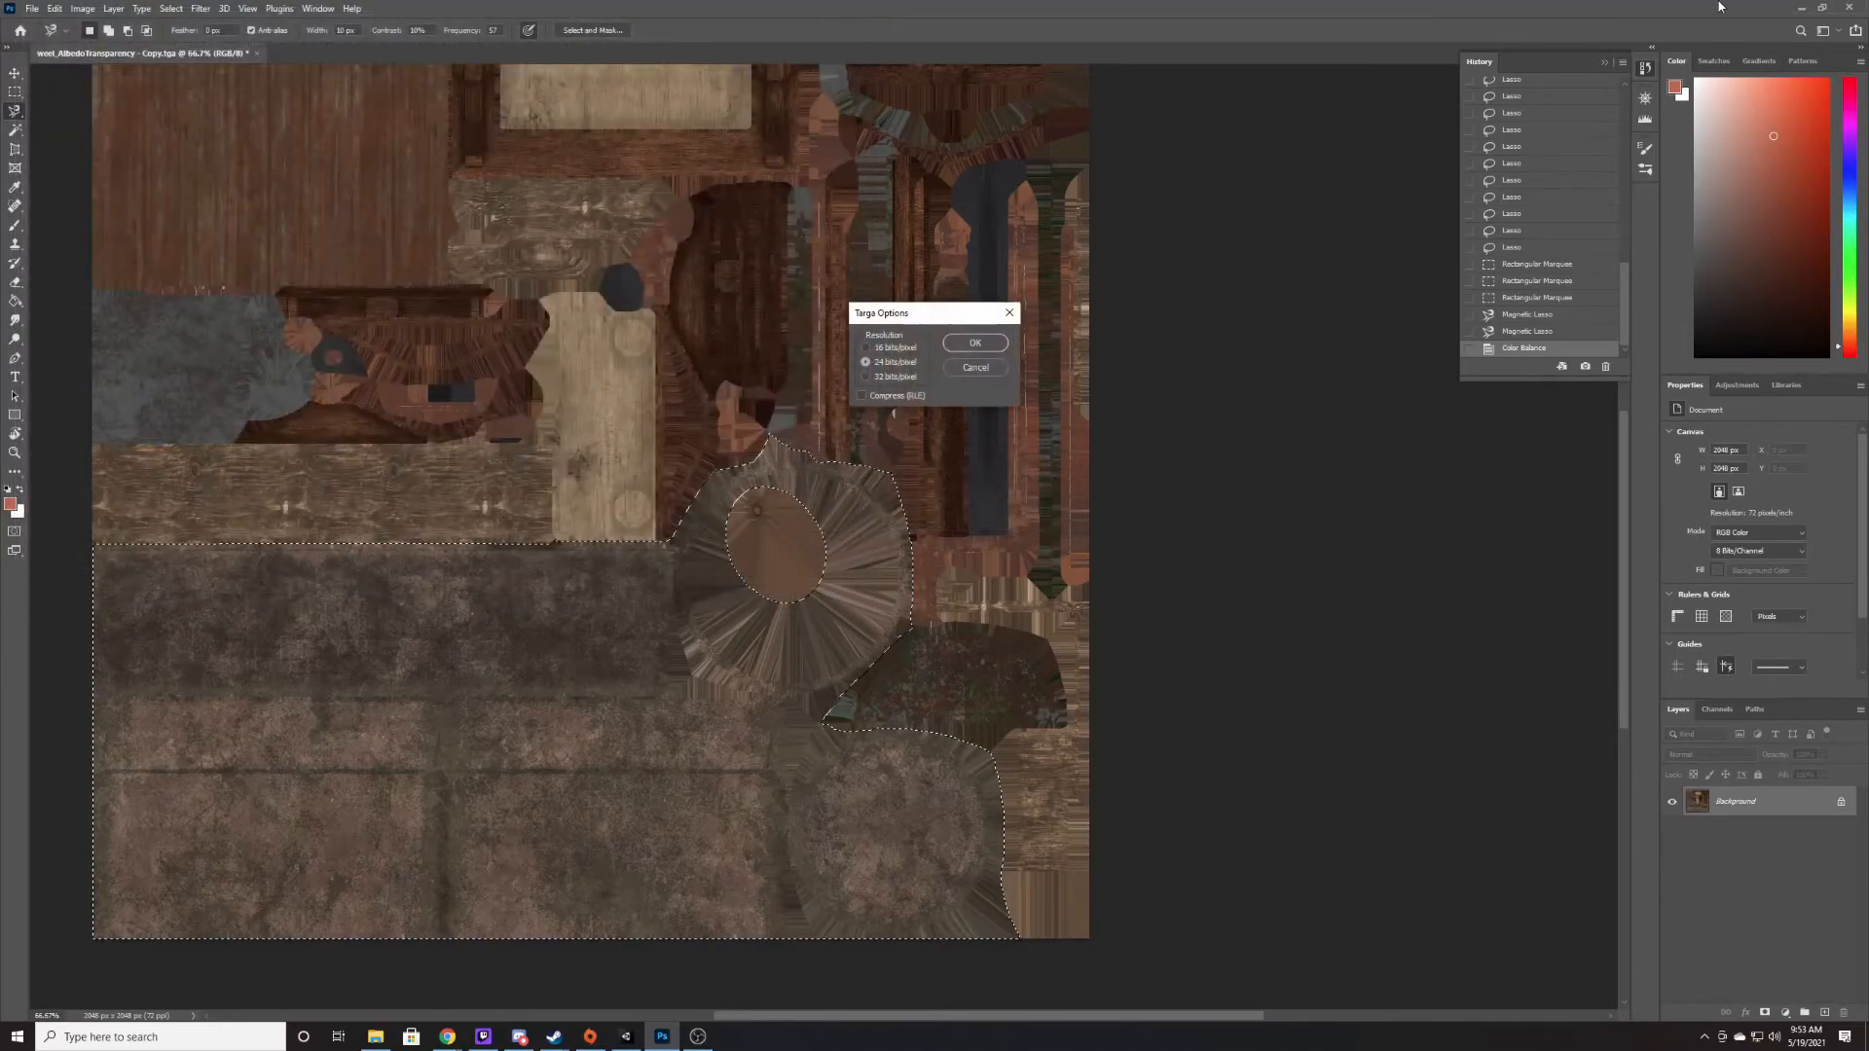
{"action": "left_click", "coordinate": [1001, 351]}
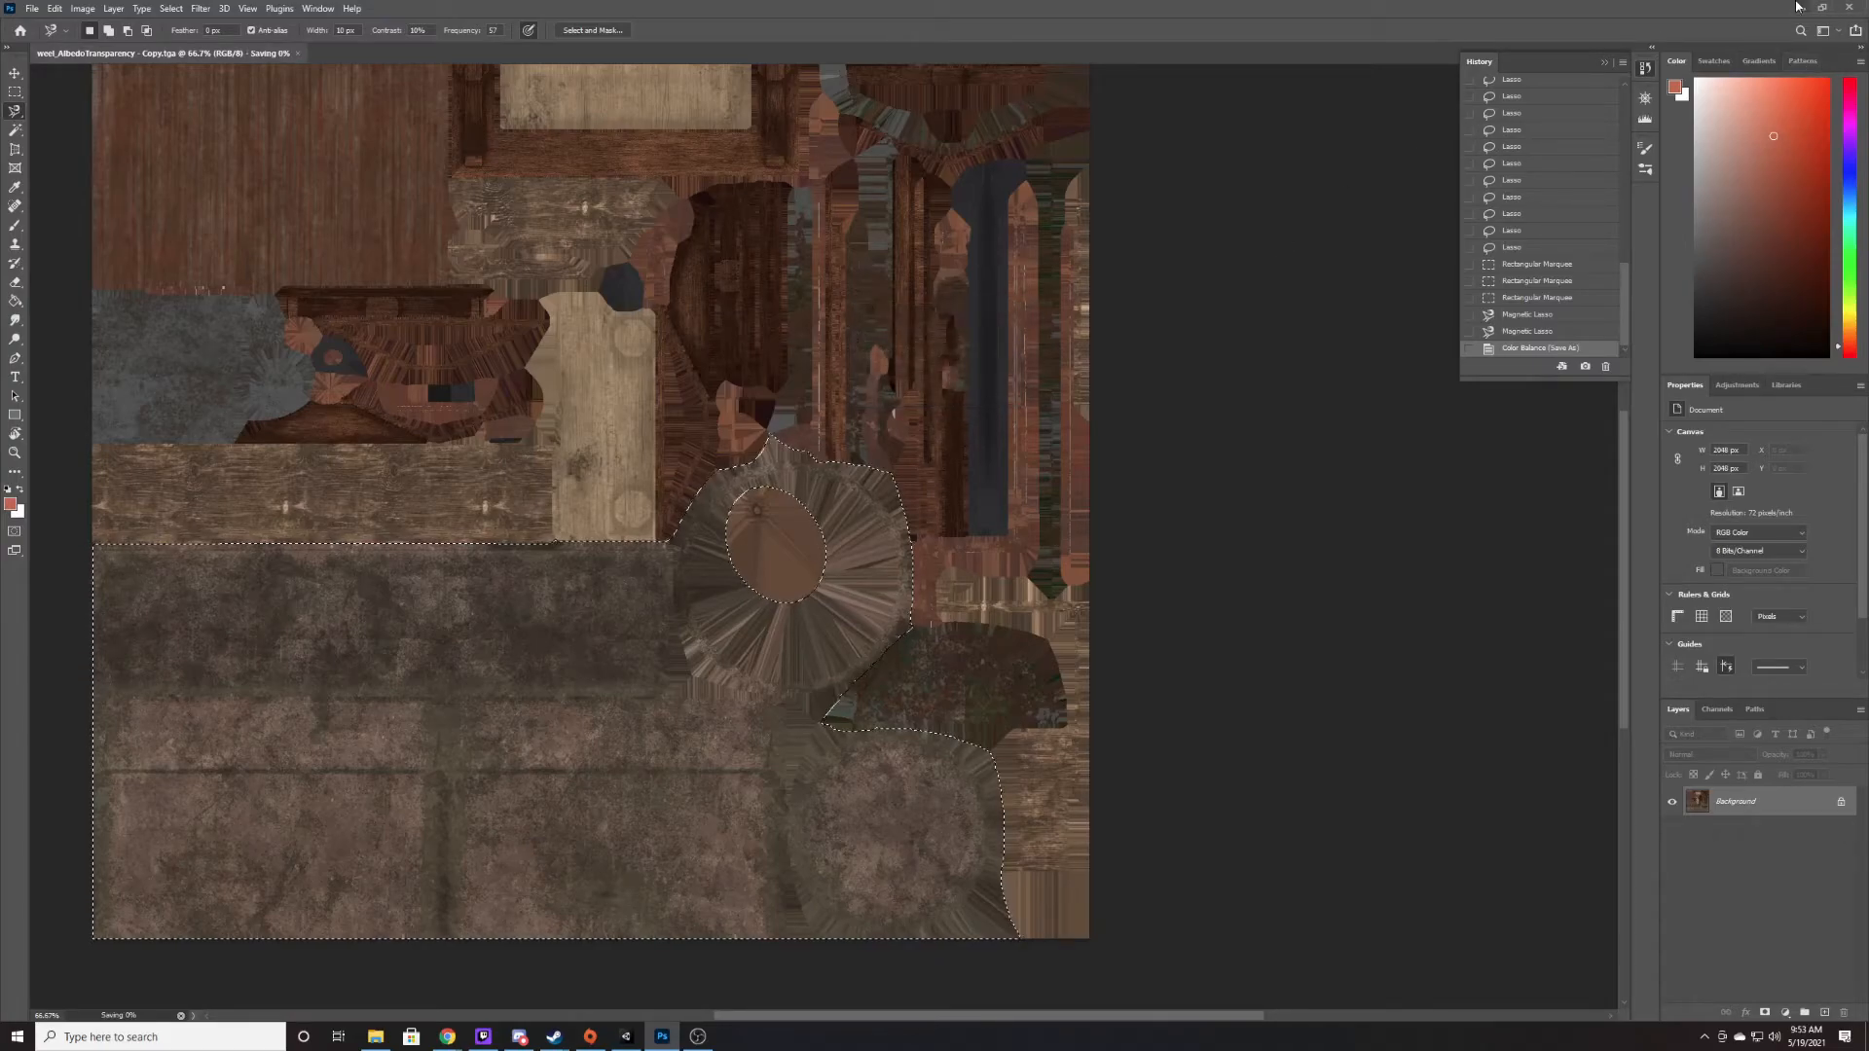
- Switch to Unity, check the updated albedo copy among the well's textures, and select the Weel material
{"action": "left_click", "coordinate": [623, 1038]}
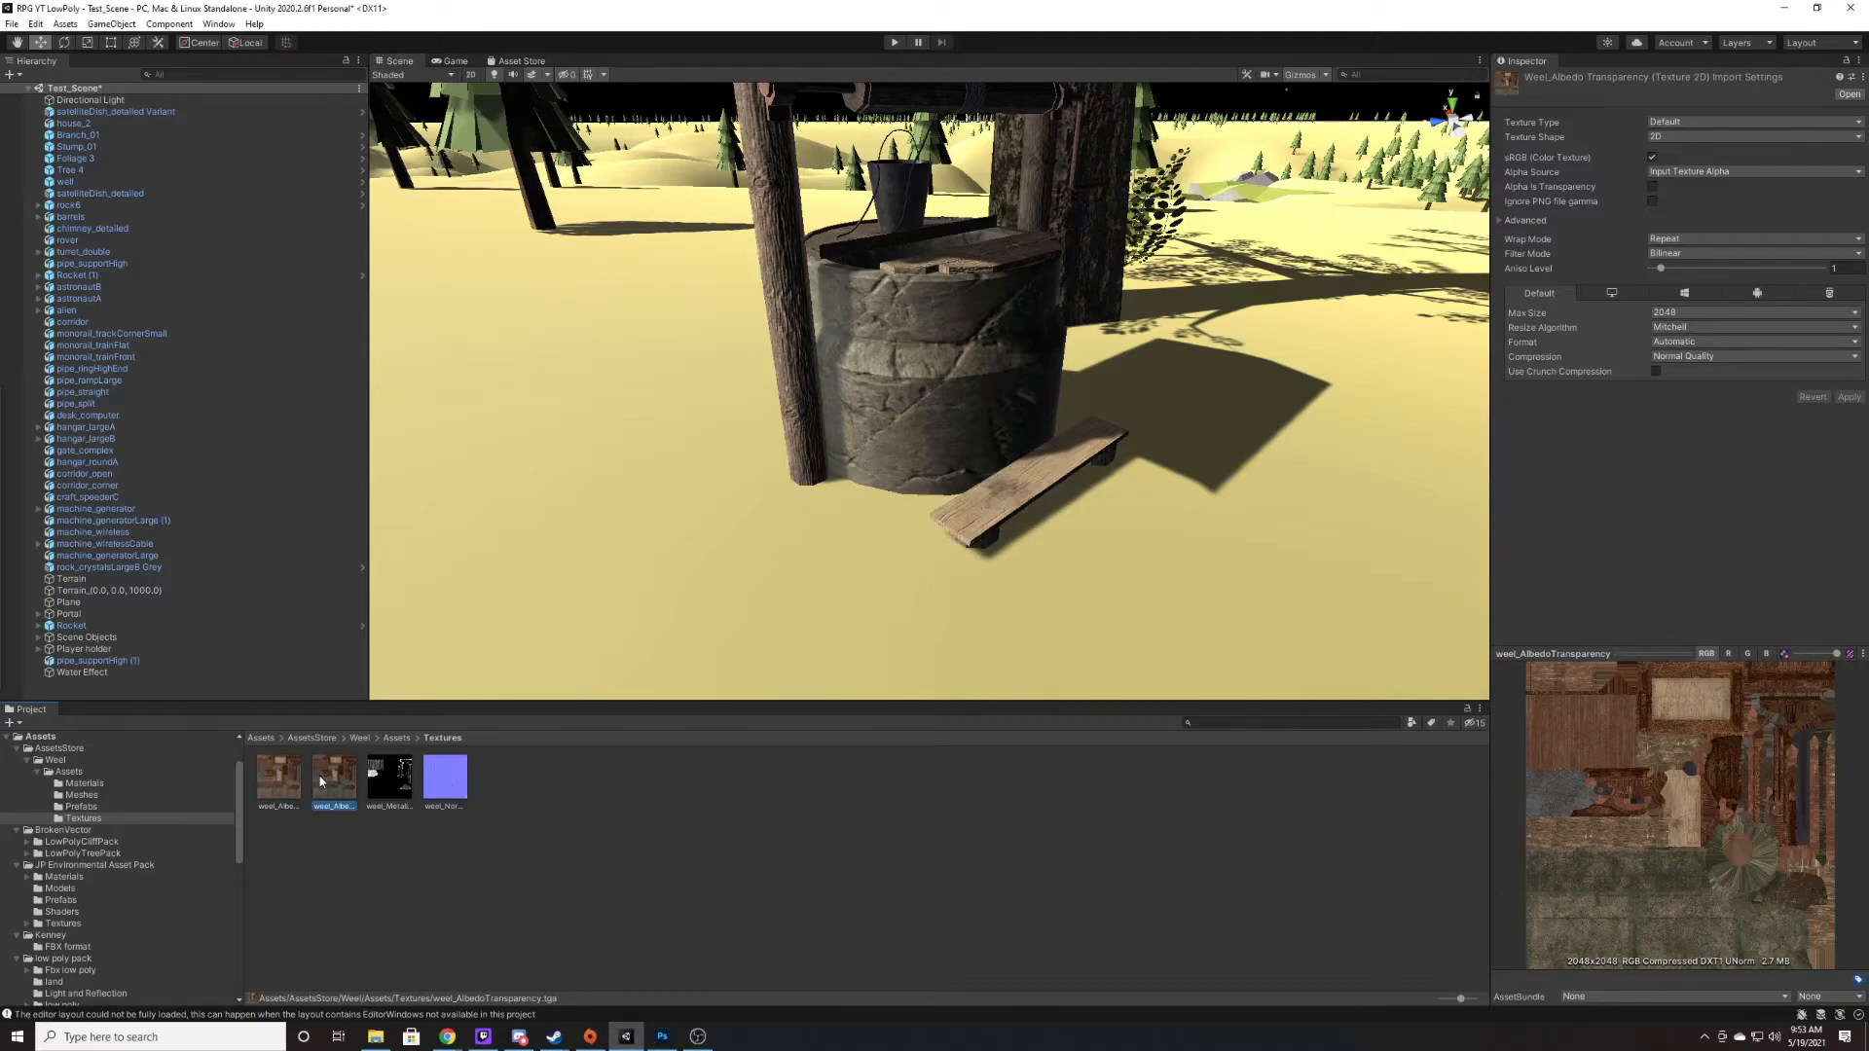
{"action": "left_click", "coordinate": [282, 781]}
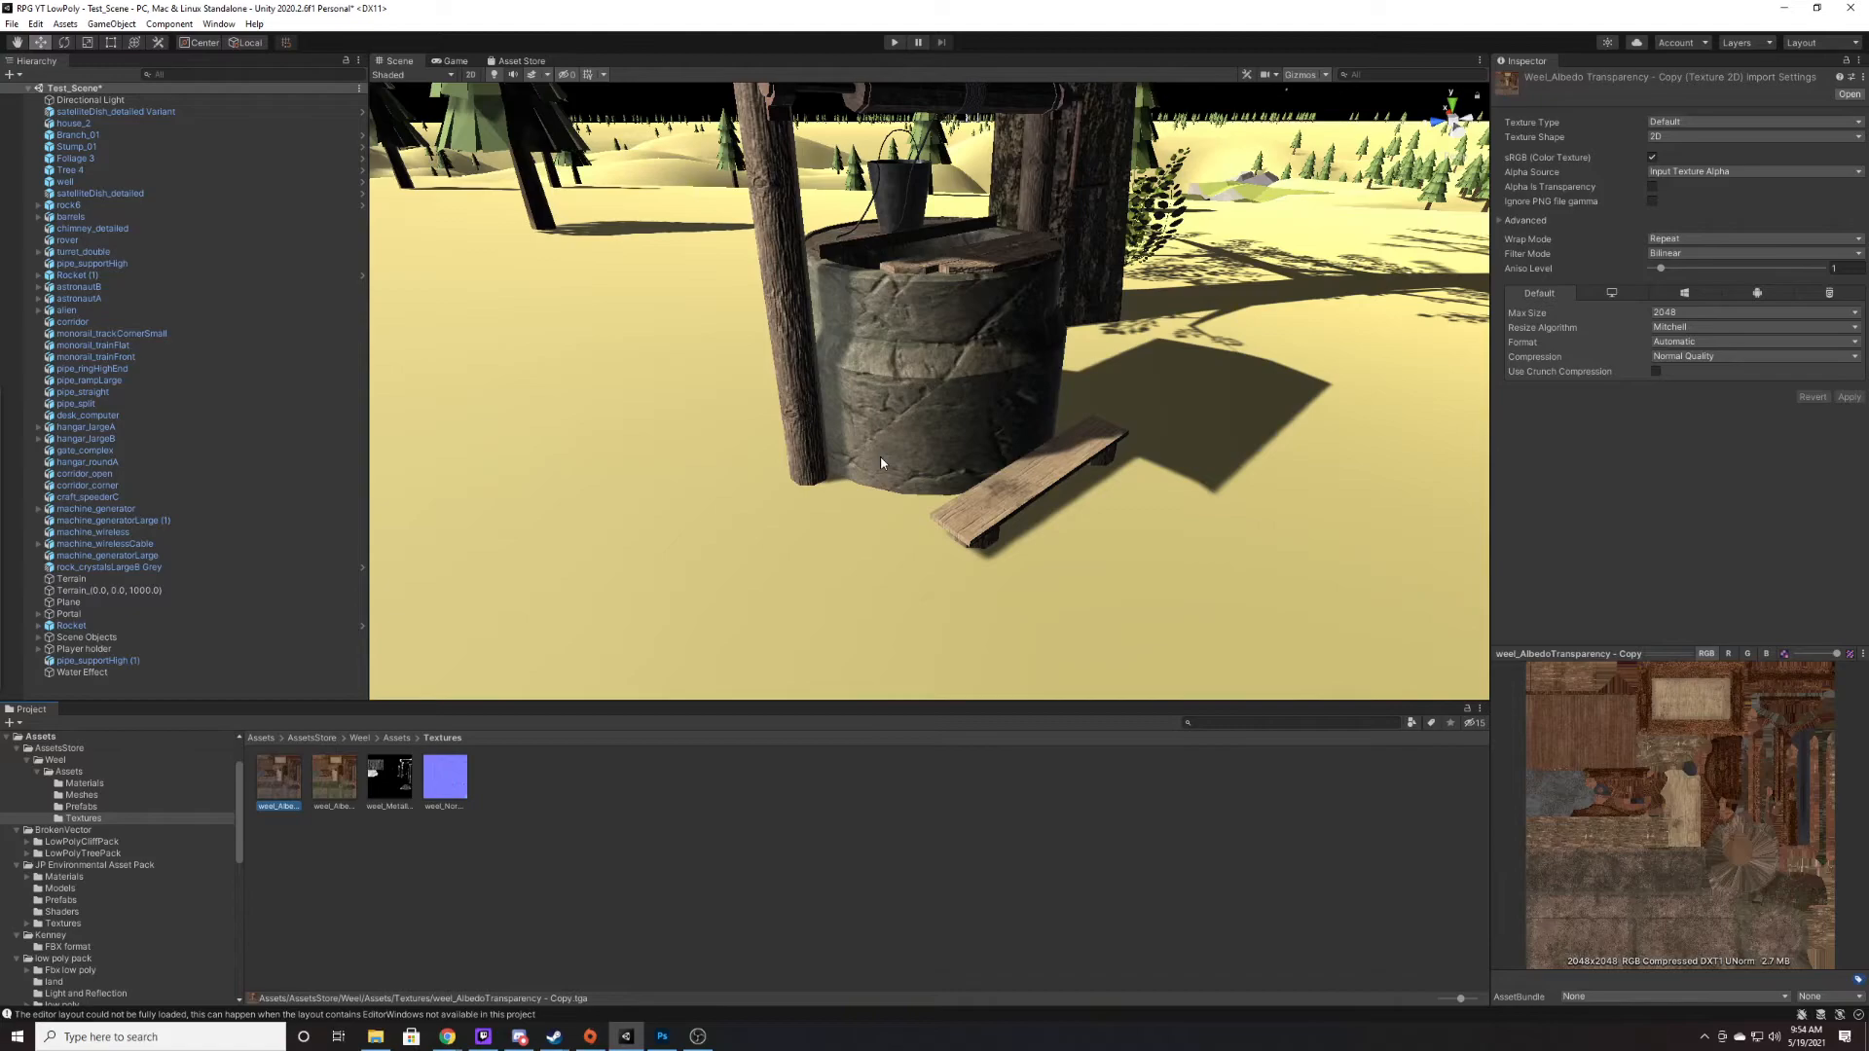
{"action": "left_click", "coordinate": [397, 737]}
{"action": "double_click", "coordinate": [277, 779]}
{"action": "left_click", "coordinate": [277, 776]}
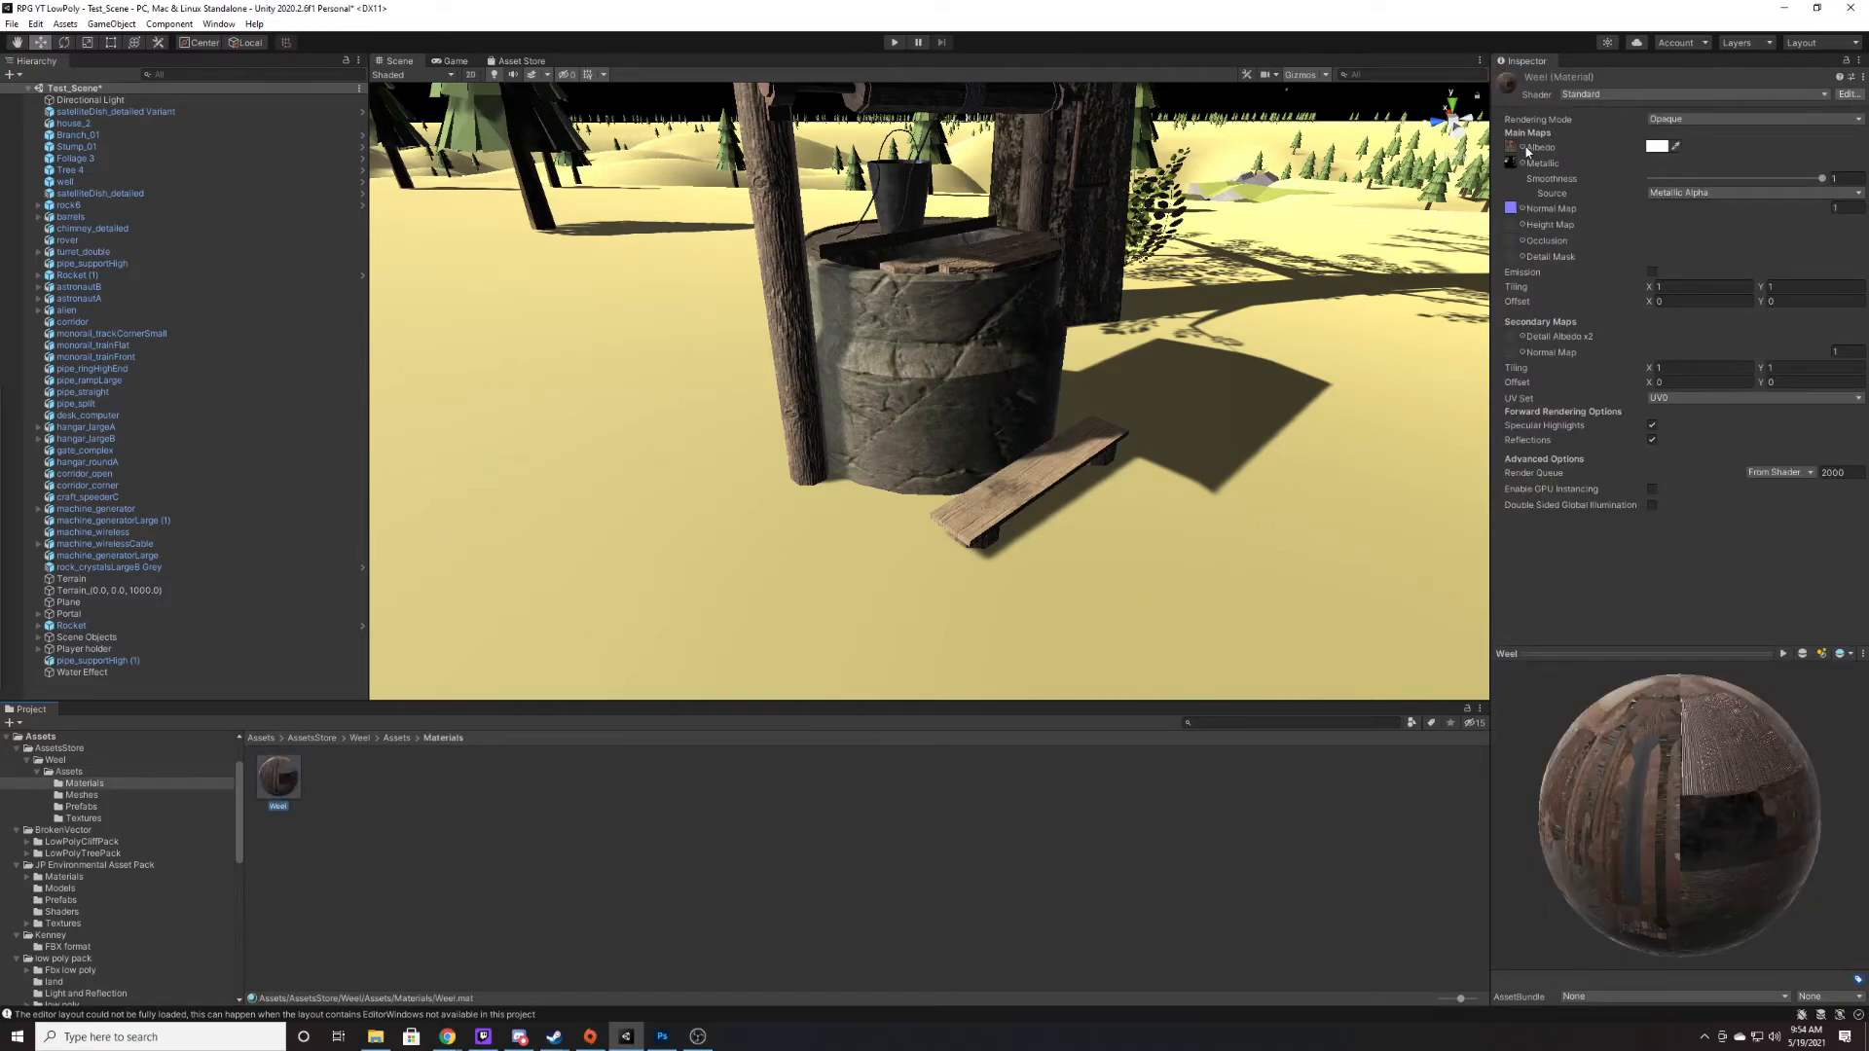
- Alternate the Weel material's albedo between the original texture and the edited copy, ending on weel_AlbedoTransparency - Copy
{"action": "left_click", "coordinate": [1524, 148]}
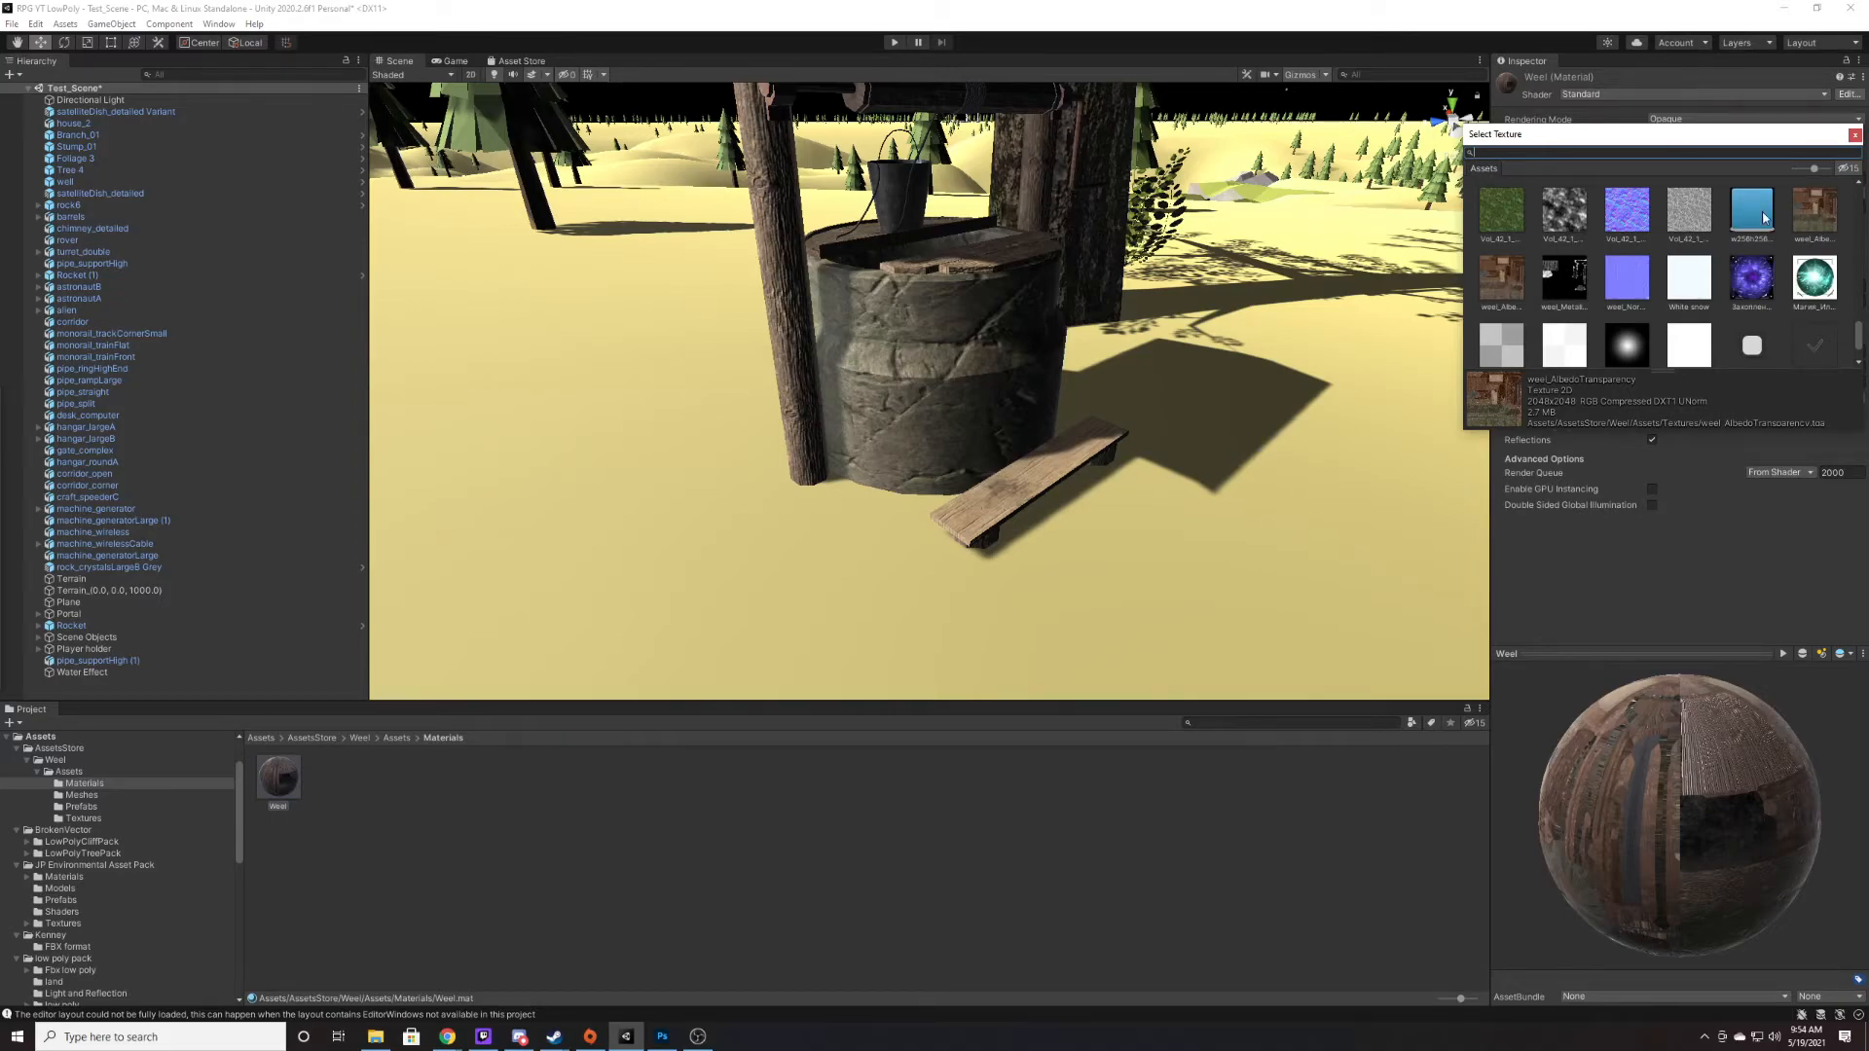
{"action": "left_click", "coordinate": [1823, 217]}
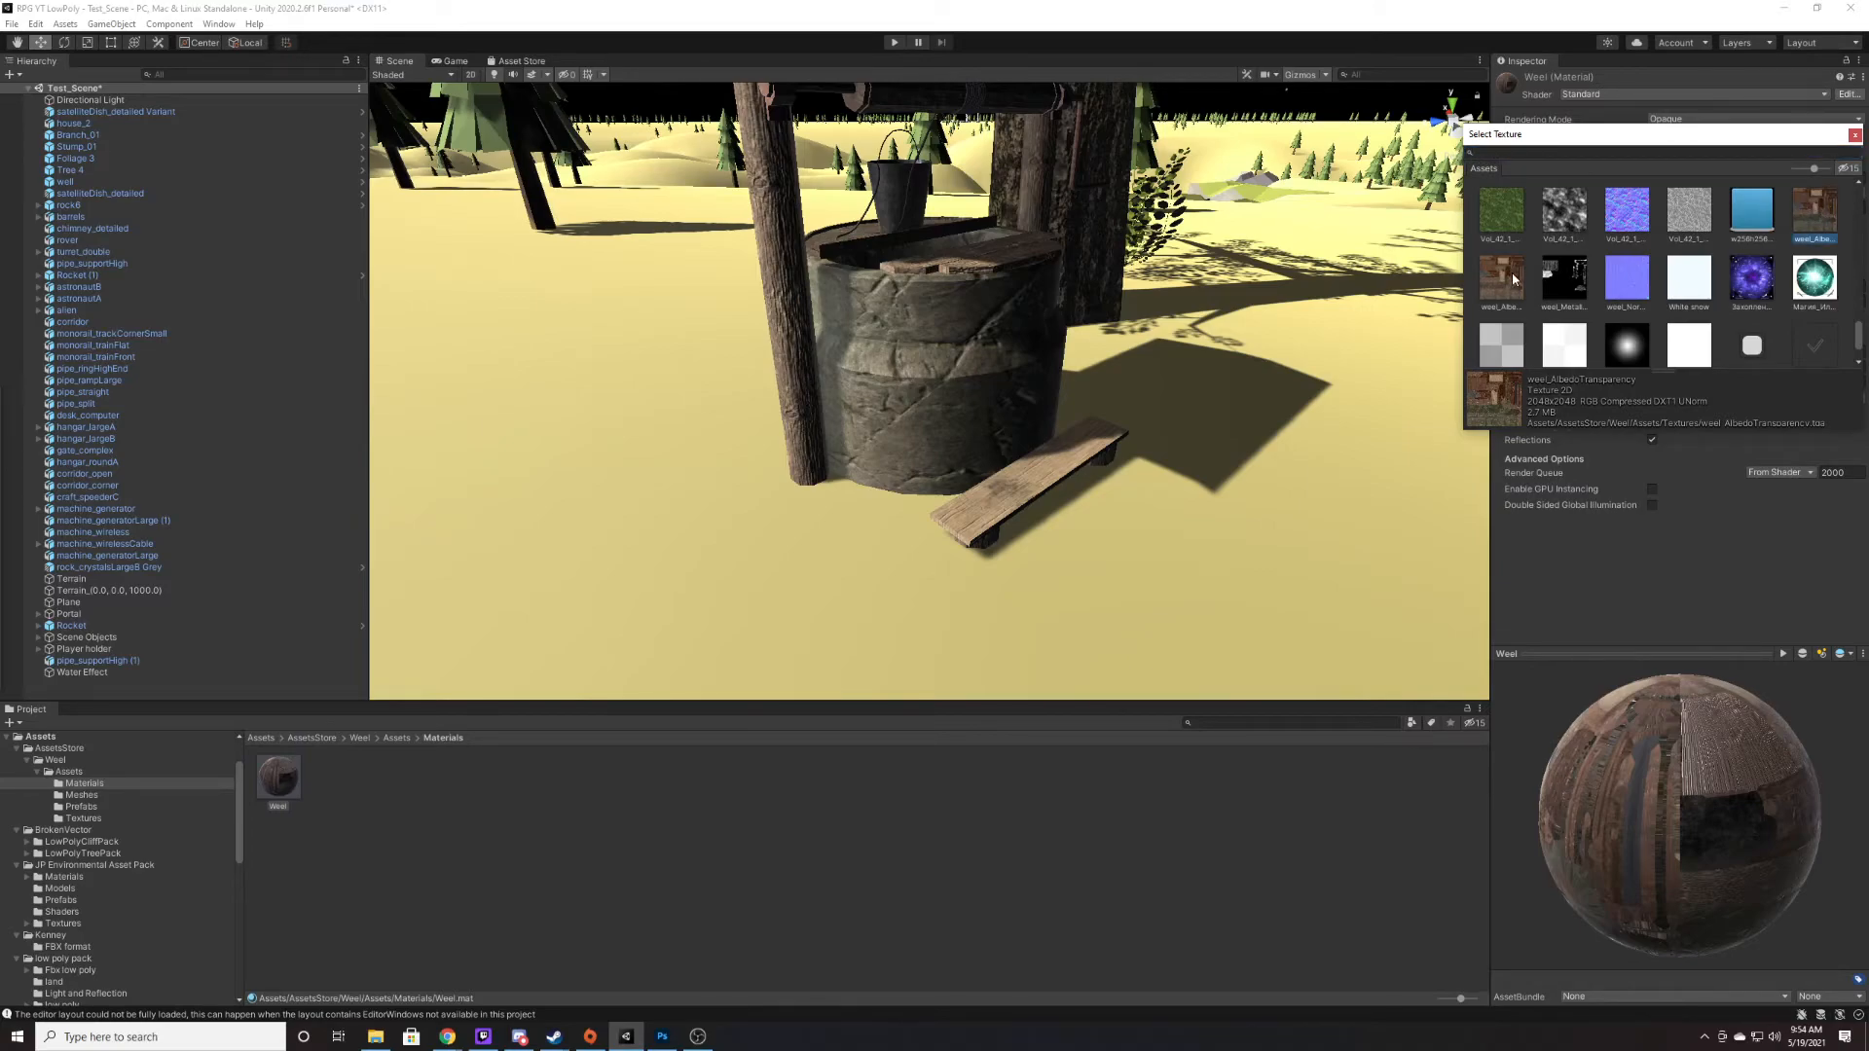
{"action": "left_click", "coordinate": [1513, 279]}
{"action": "left_click", "coordinate": [1814, 214]}
{"action": "left_click", "coordinate": [1489, 284]}
{"action": "left_click", "coordinate": [1814, 216]}
{"action": "left_click", "coordinate": [1487, 289]}
{"action": "left_click", "coordinate": [1816, 214]}
{"action": "left_click", "coordinate": [1497, 277]}
- Compare the original and edited albedo textures on the well from ground level and from above
{"action": "right_click_drag", "start_coordinate": [1097, 294], "coordinate": [1672, 80]}
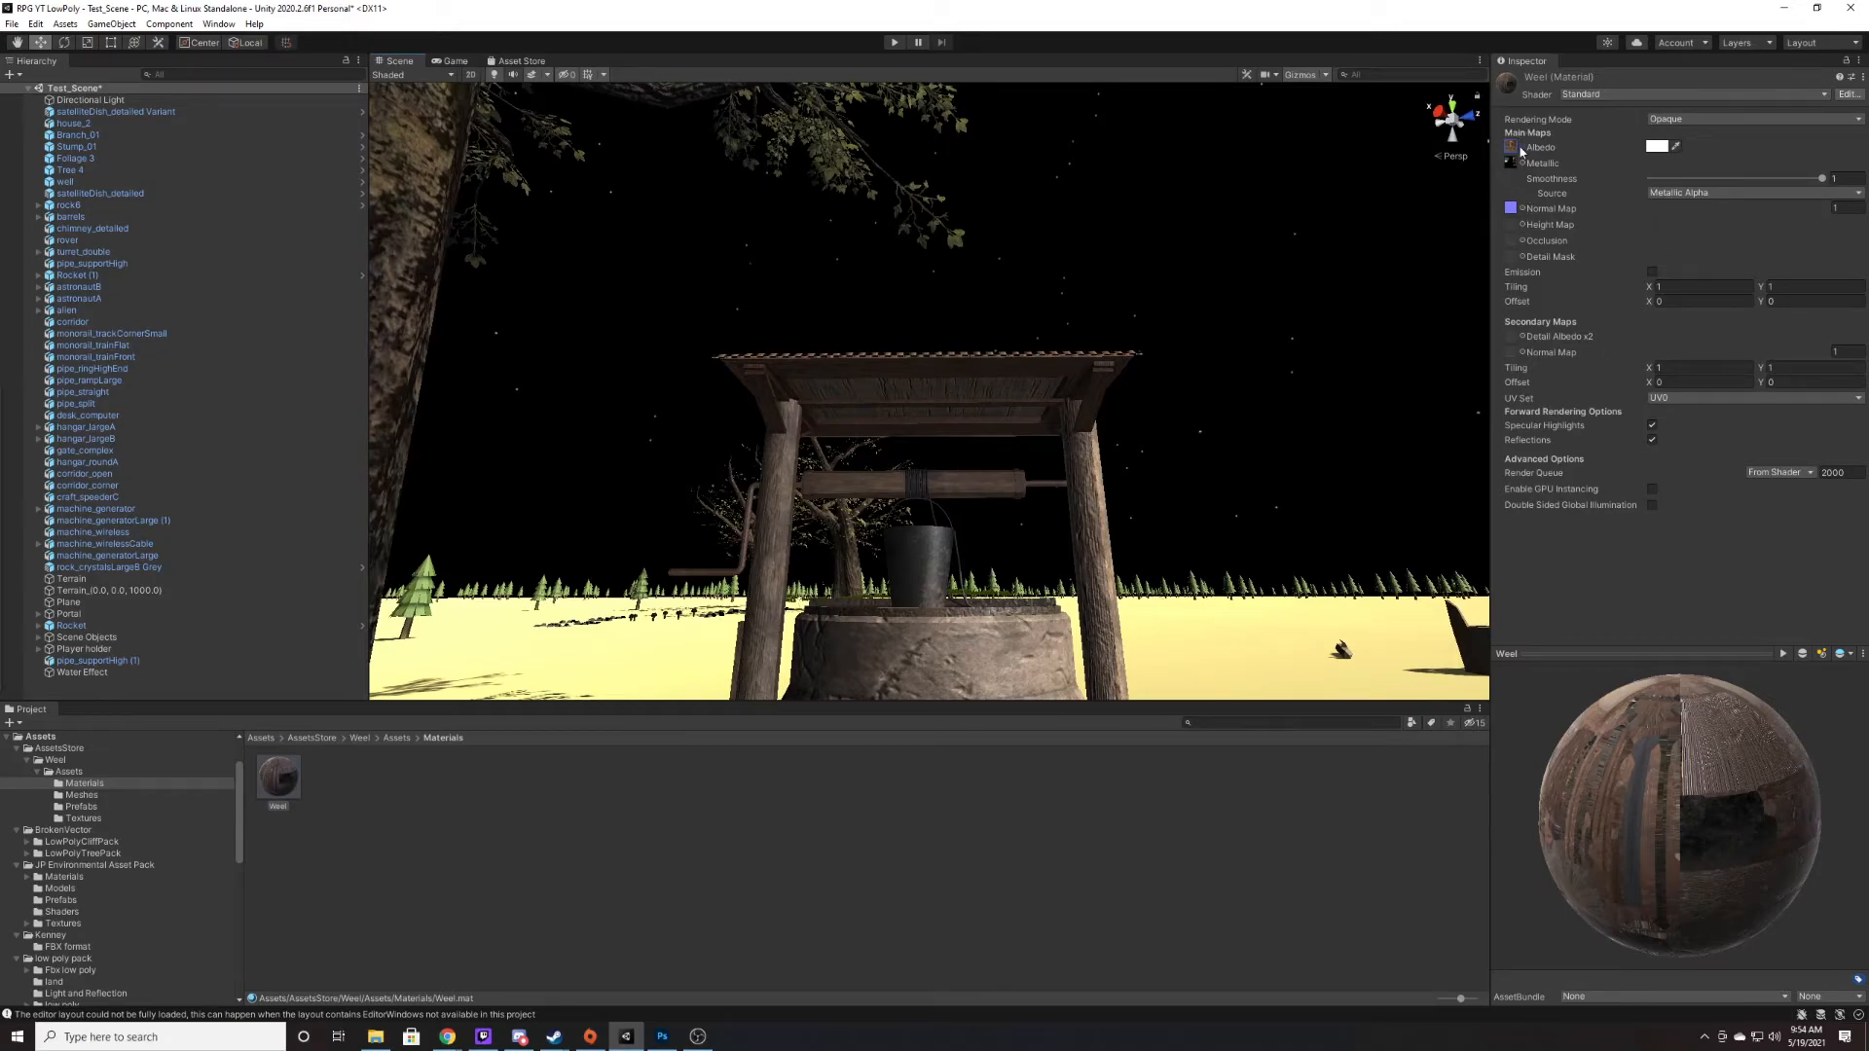
{"action": "left_click", "coordinate": [1522, 148]}
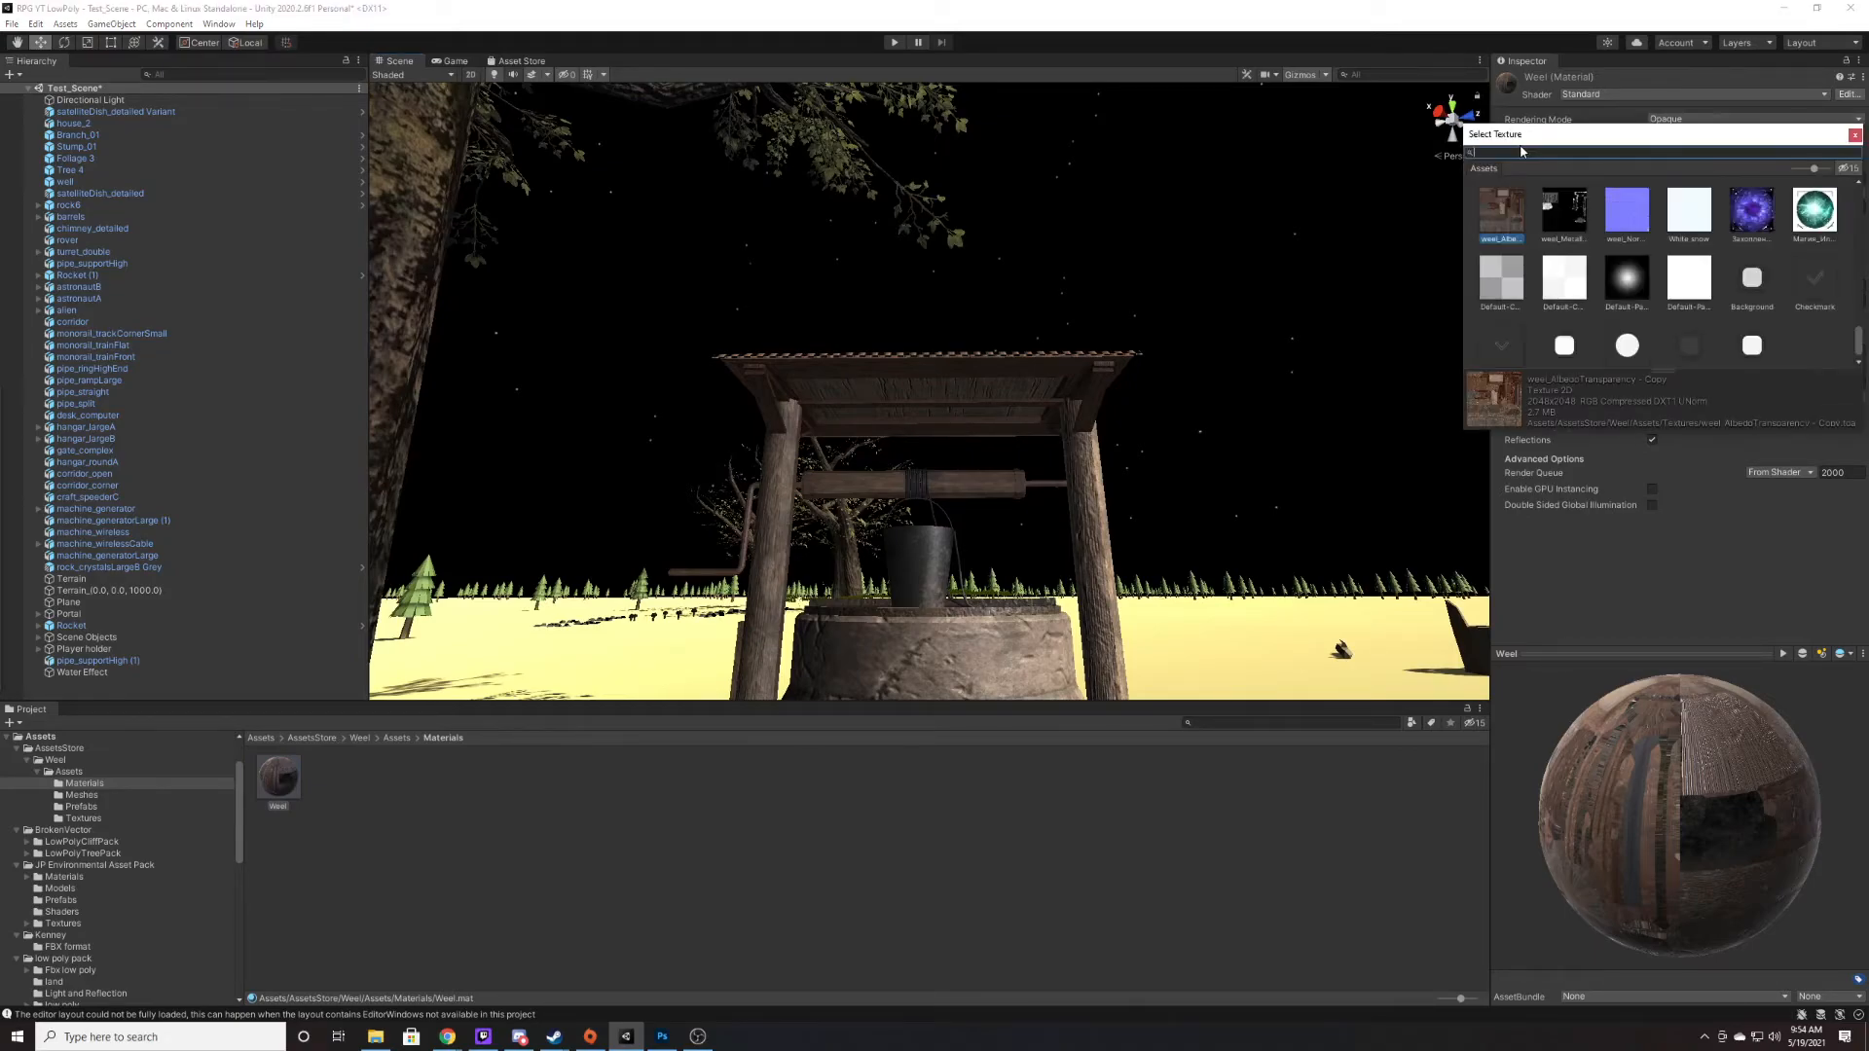
{"action": "scroll", "coordinate": [1812, 215], "scroll_direction": "up", "scroll_amount": 1}
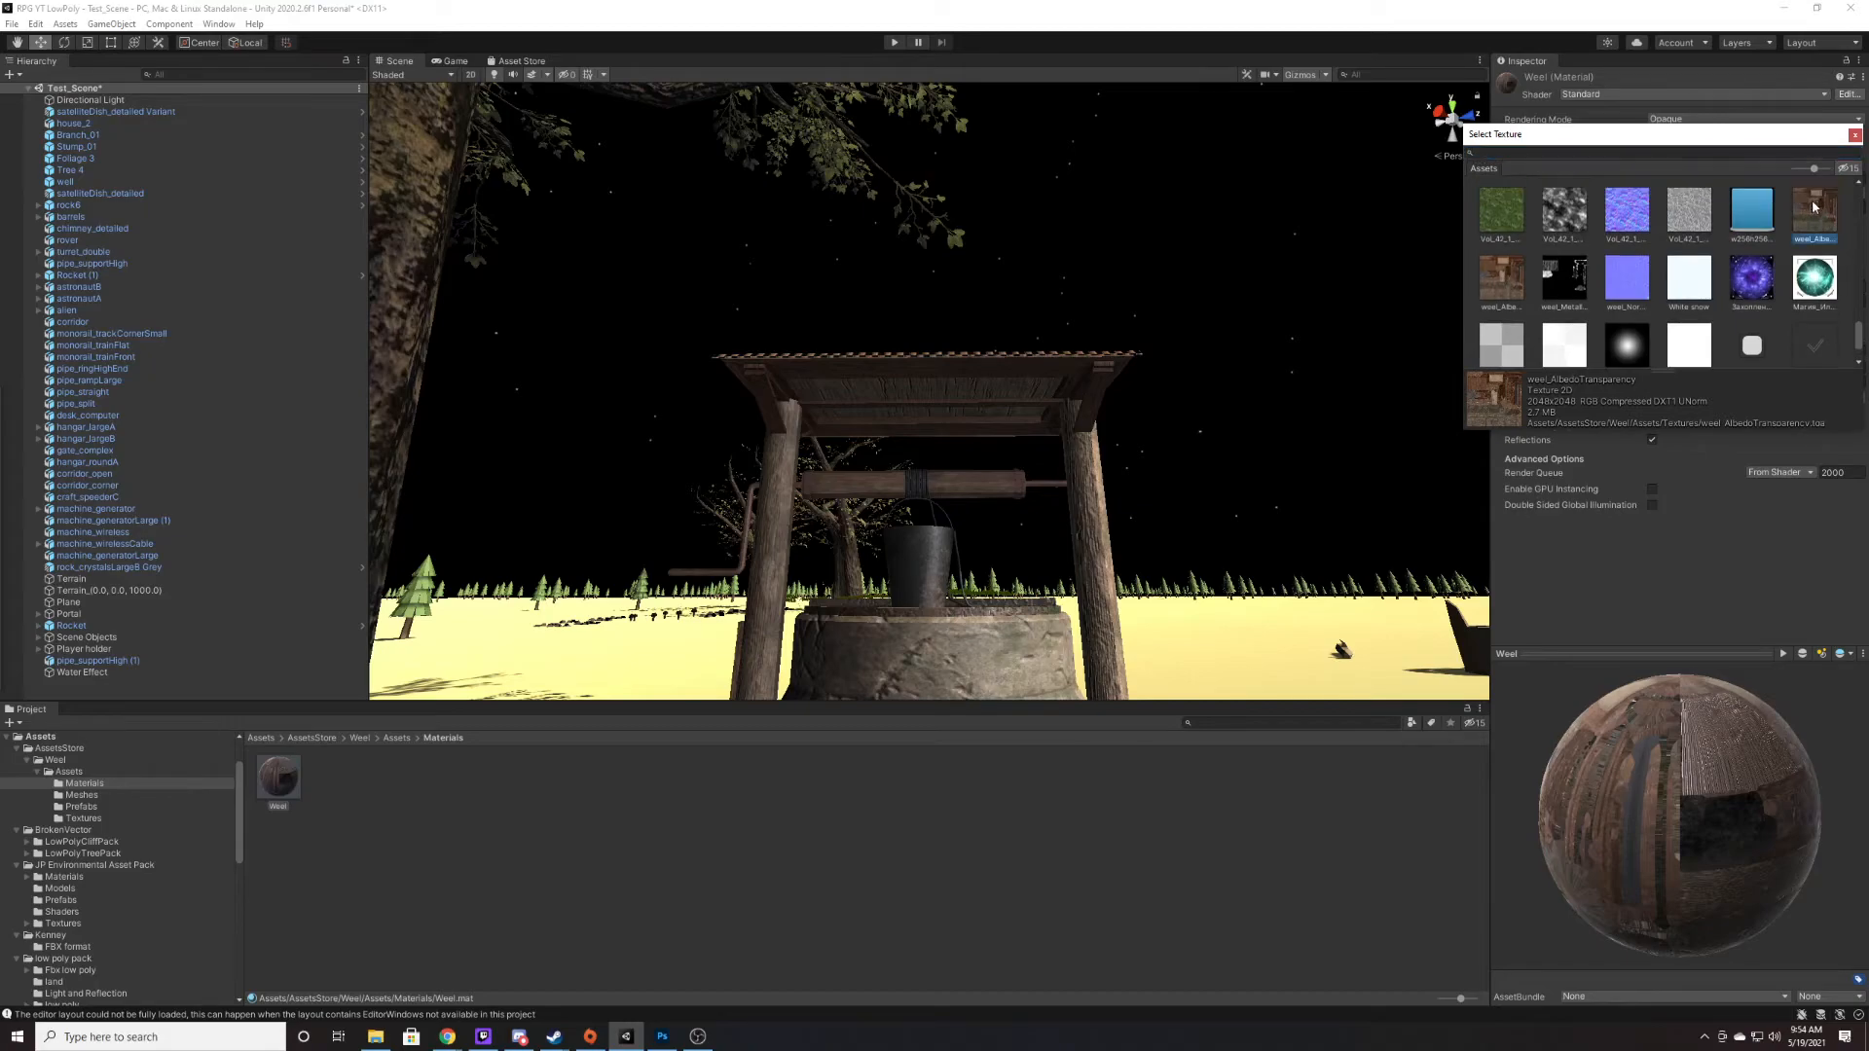
{"action": "left_click", "coordinate": [1502, 274]}
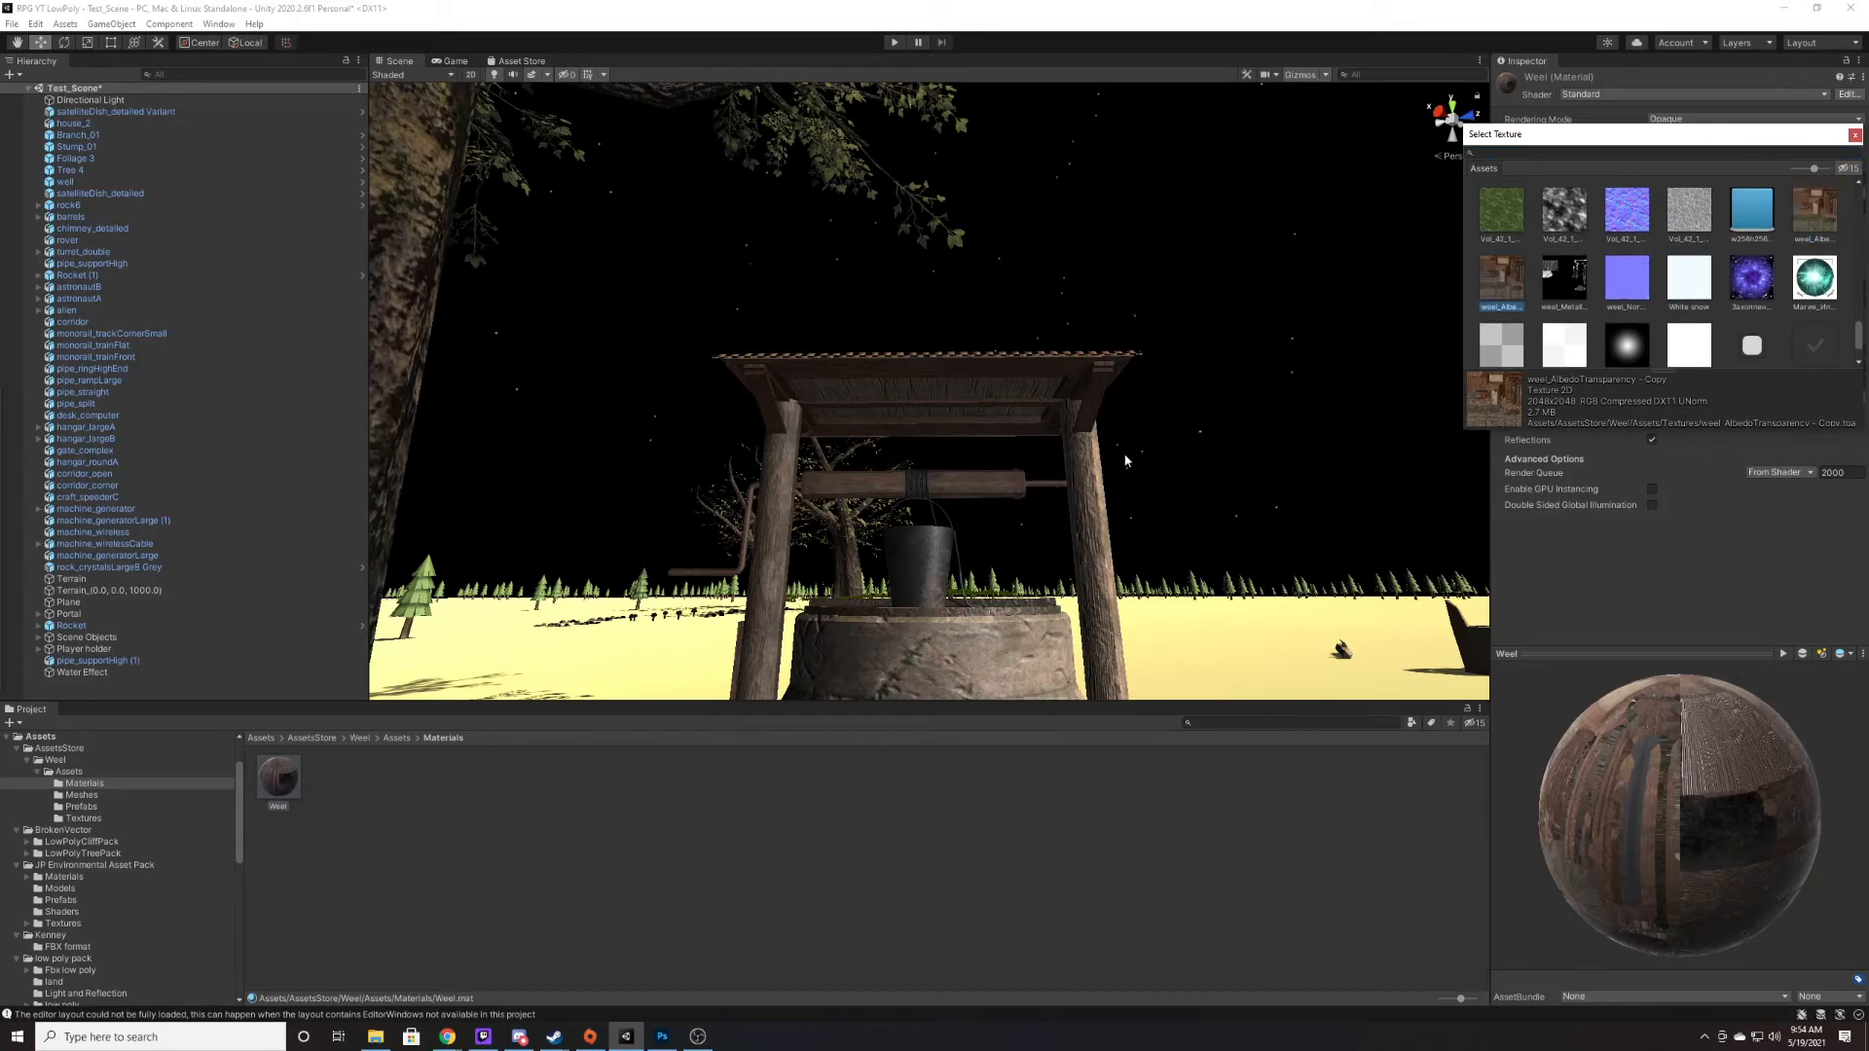
{"action": "key", "text": "Left"}
{"action": "right_click_drag", "start_coordinate": [1250, 336], "coordinate": [969, 609]}
{"action": "key", "text": "w"}
{"action": "key", "text": "s"}
{"action": "key", "text": "d"}
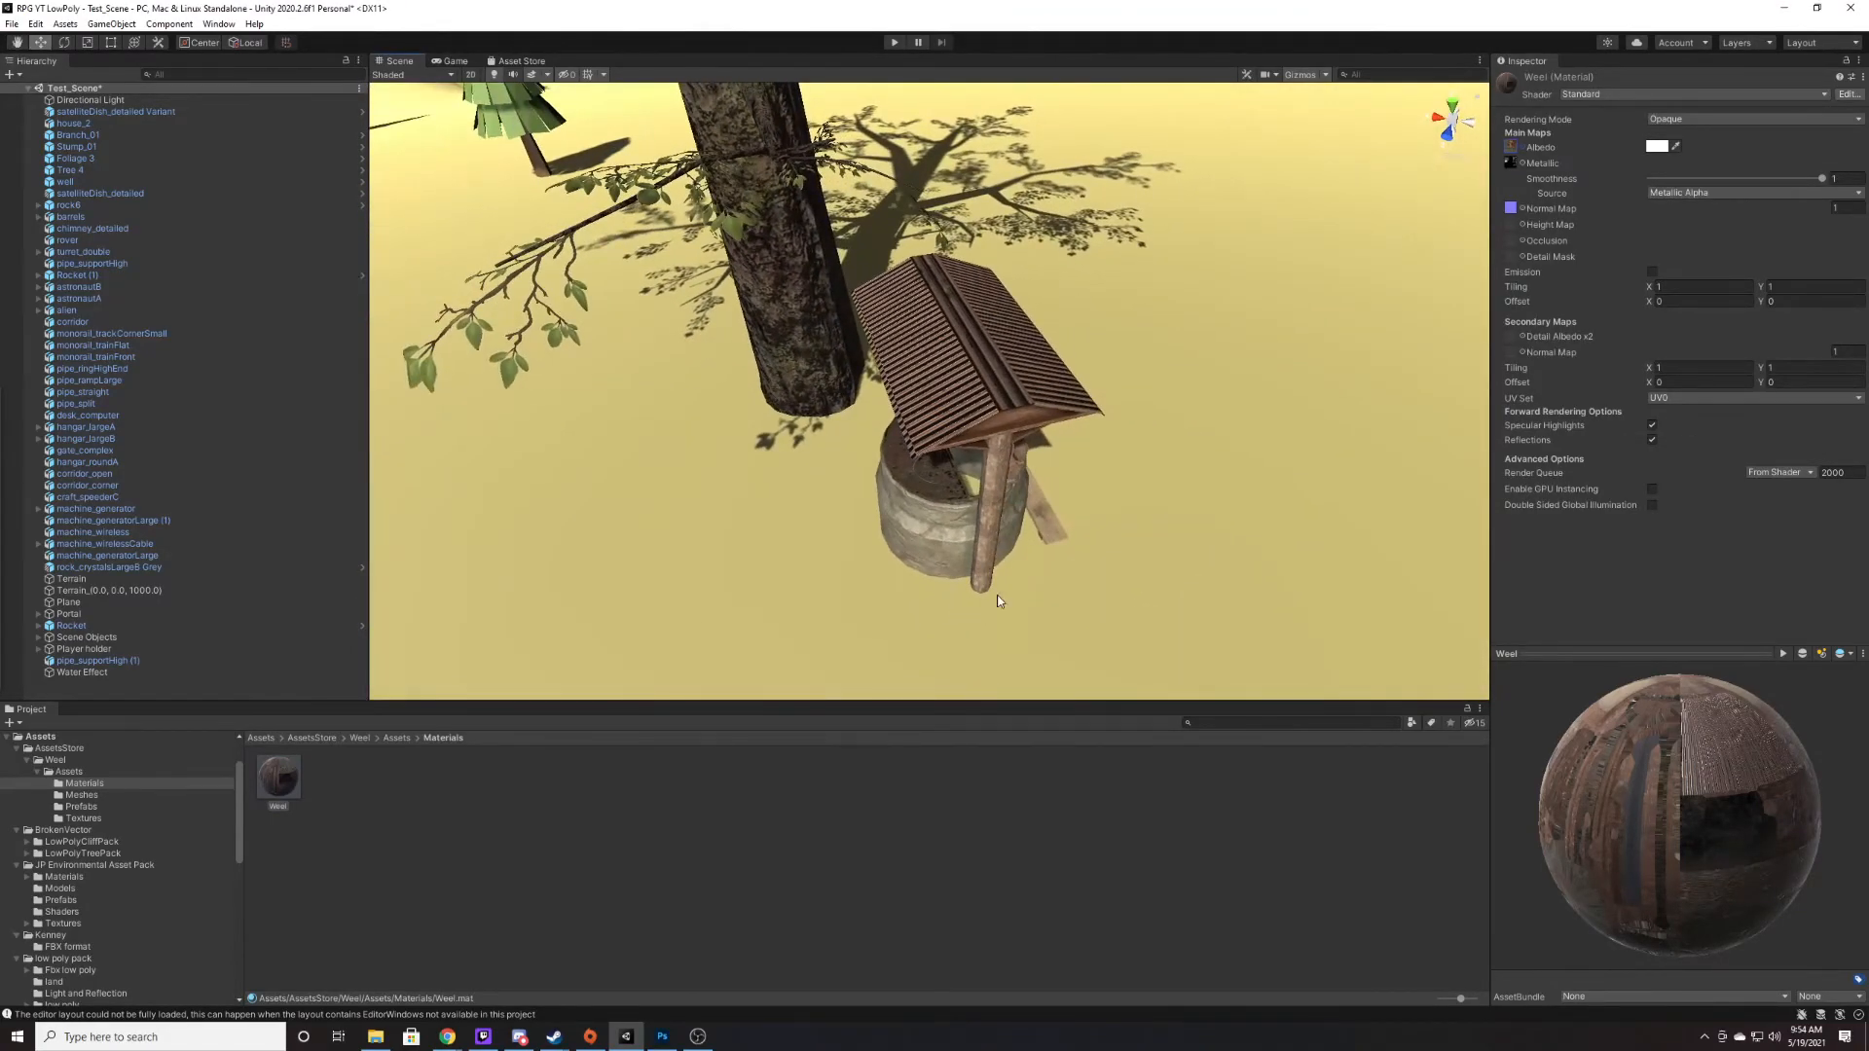
- Assign weel_AlbedoTransparency - Copy as the Weel material's albedo and view the whole well from farther away
{"action": "left_click", "coordinate": [1523, 148]}
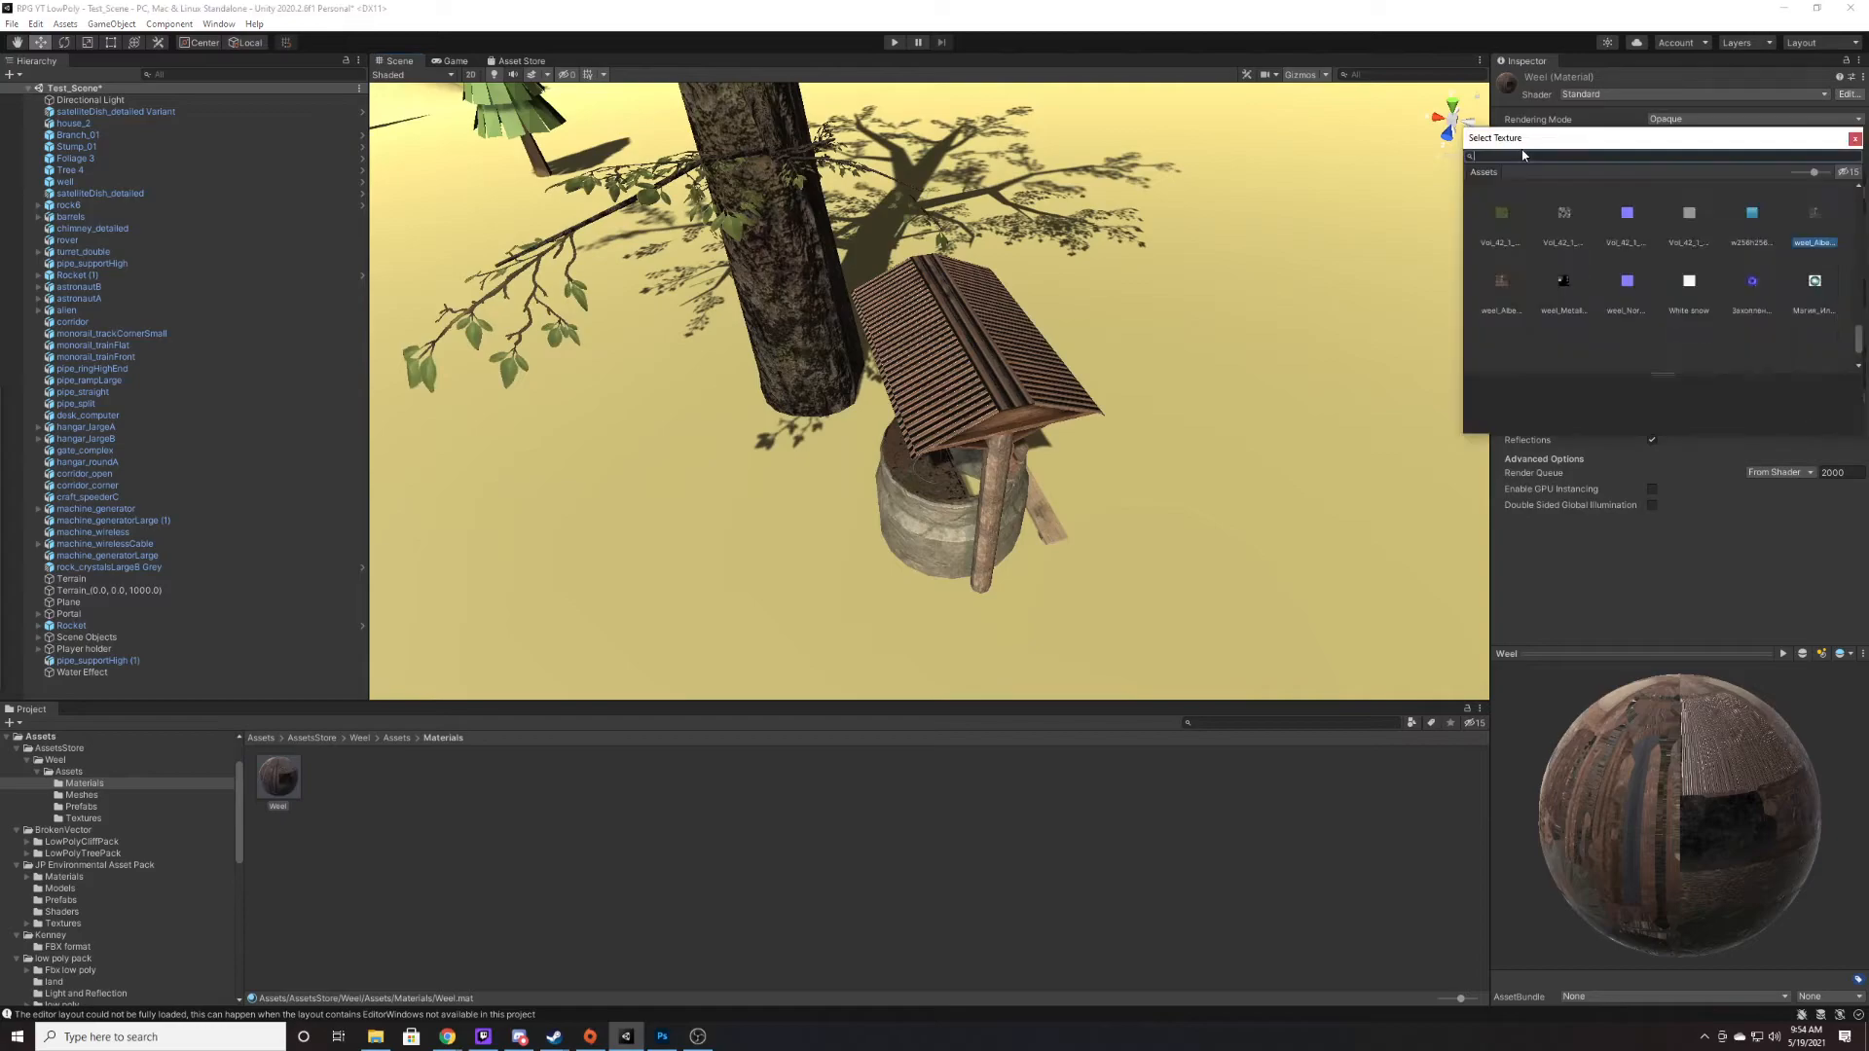
{"action": "left_click", "coordinate": [1500, 282]}
{"action": "right_click_drag", "start_coordinate": [1213, 351], "coordinate": [855, 334]}
{"action": "key", "text": "s"}
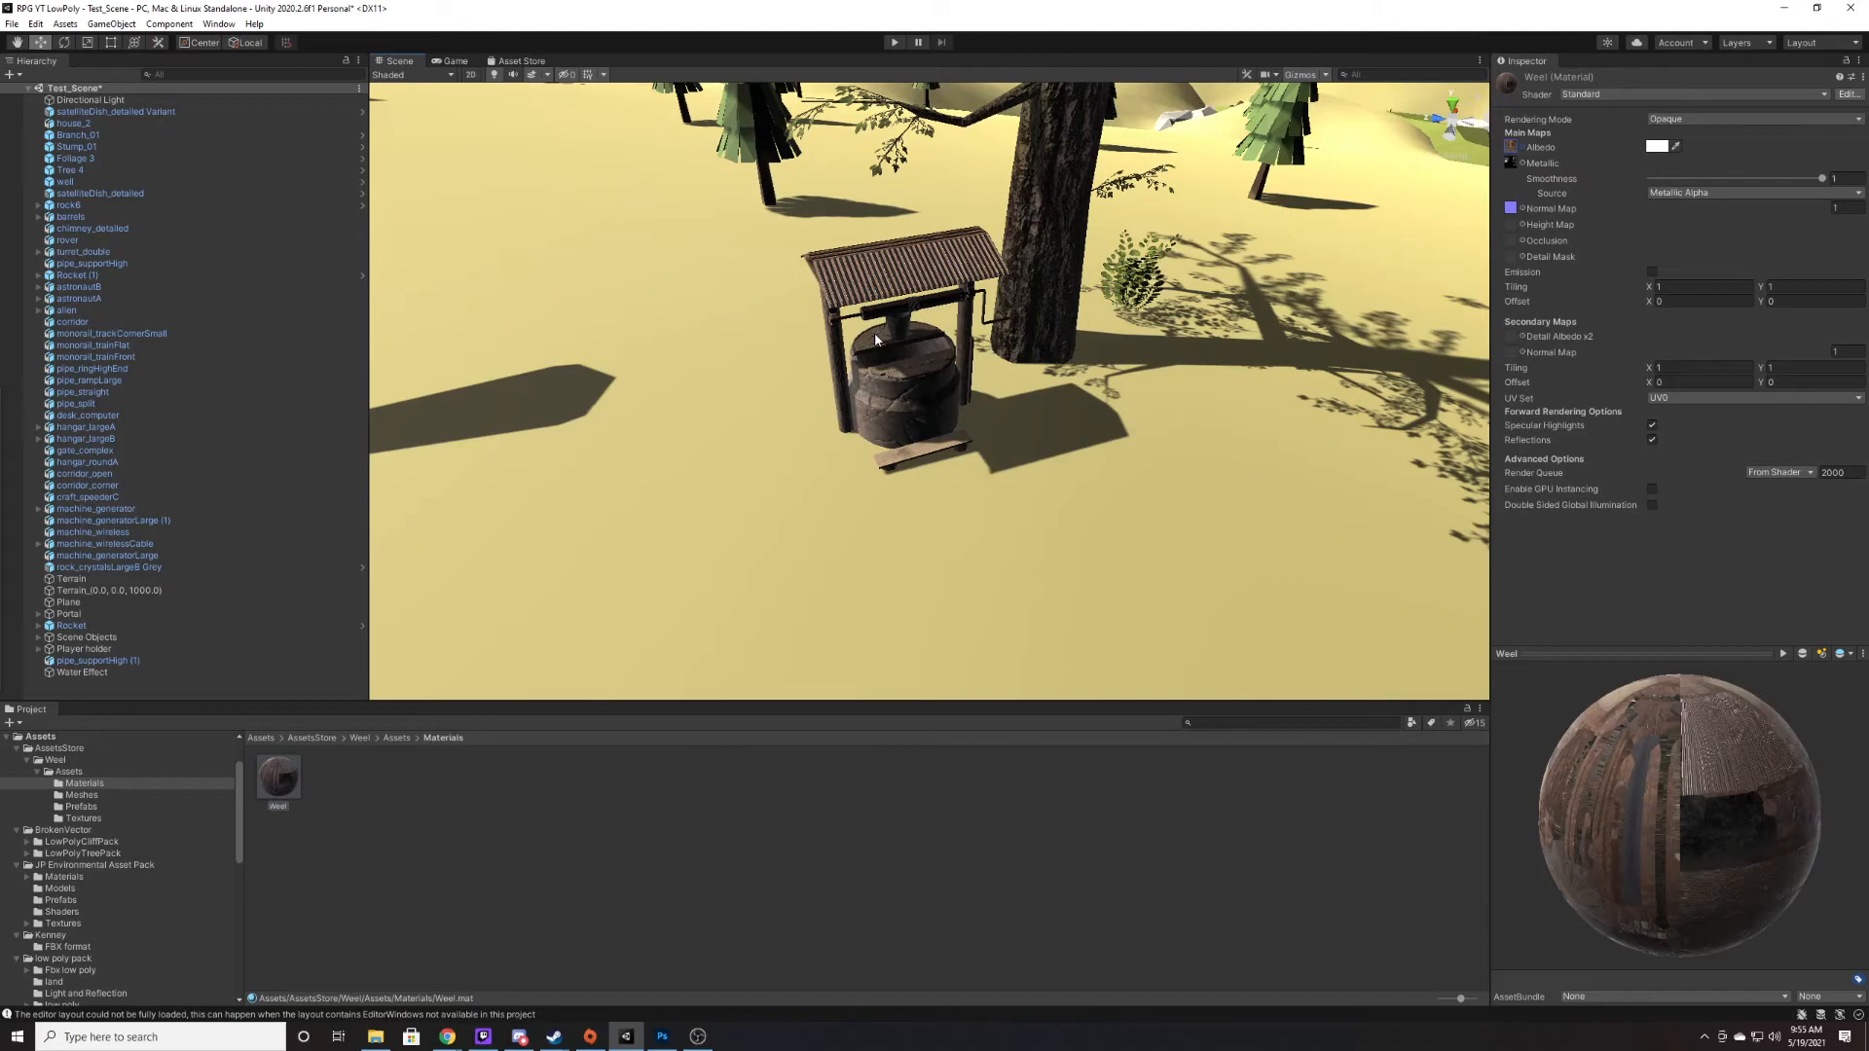
- Examine the recoloured well against the surrounding trees and terrain, leaving nothing selected
{"action": "left_click", "coordinate": [898, 414]}
{"action": "key", "text": "w"}
{"action": "right_click_drag", "start_coordinate": [899, 415], "coordinate": [847, 224]}
{"action": "key", "text": "s"}
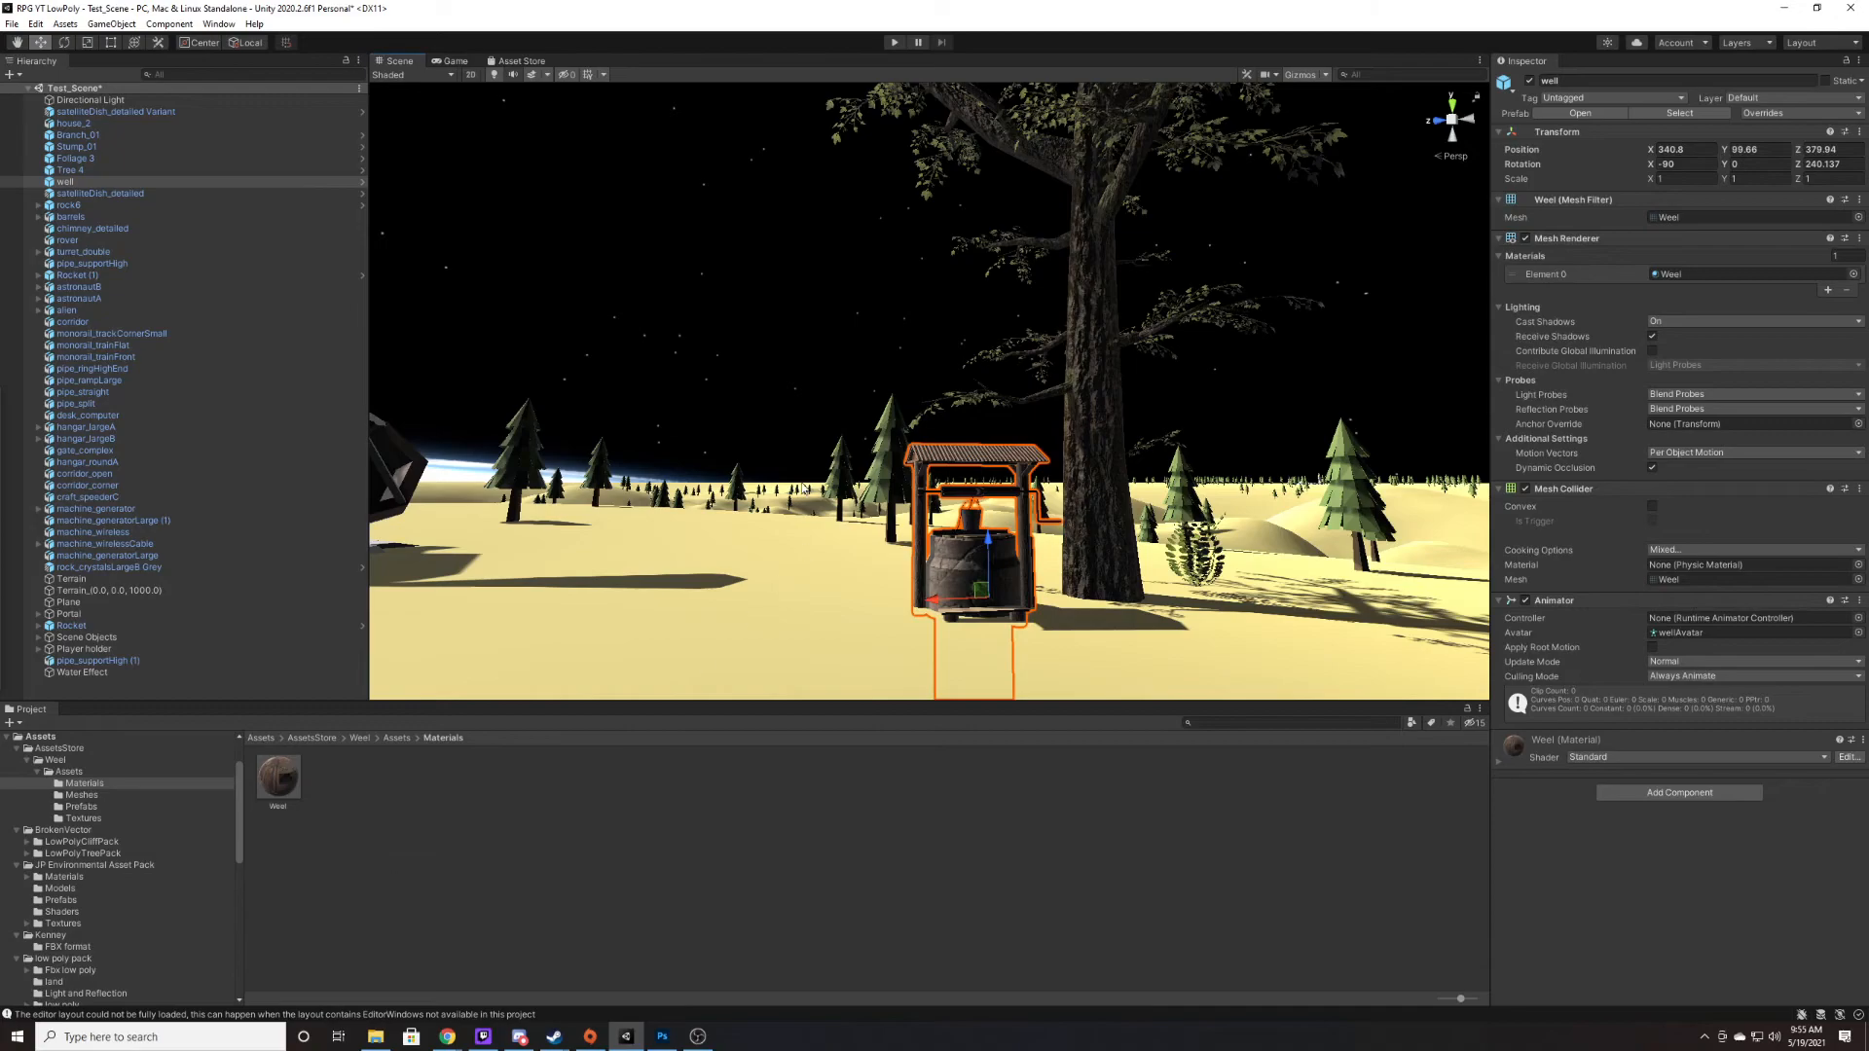
{"action": "left_click", "coordinate": [863, 328]}
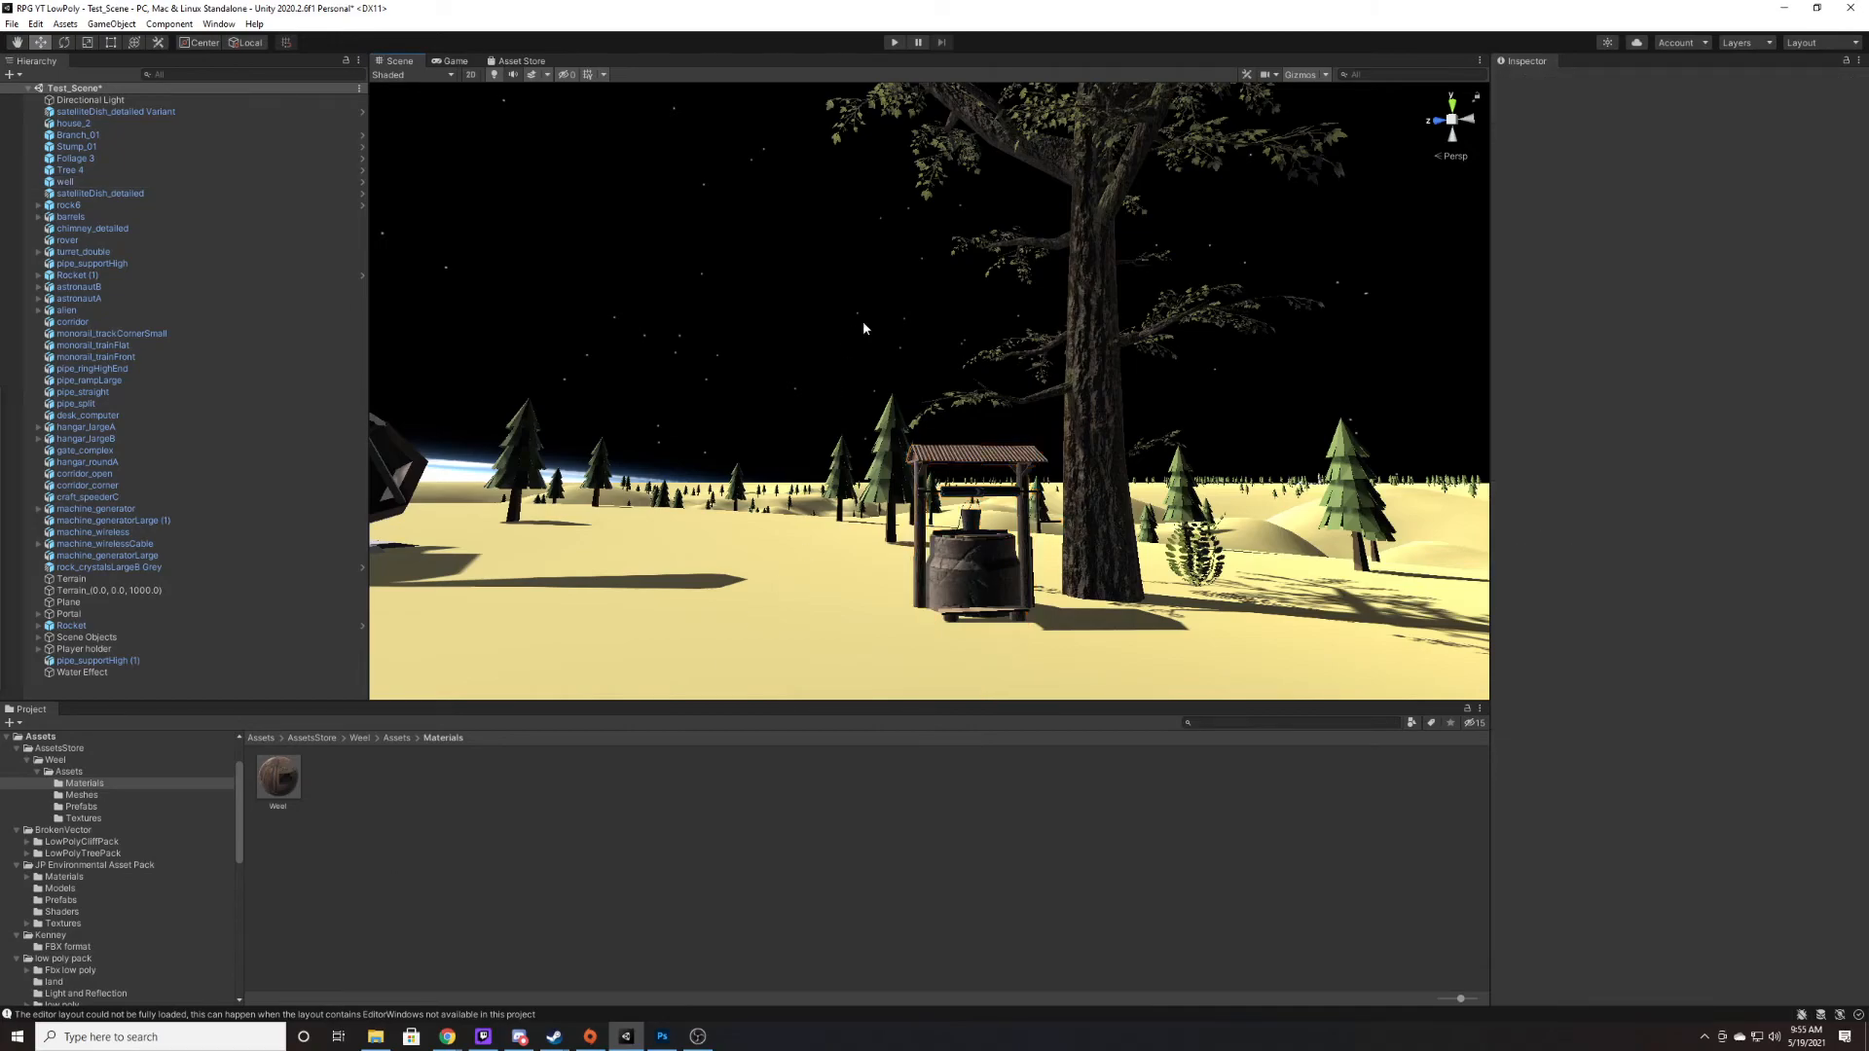